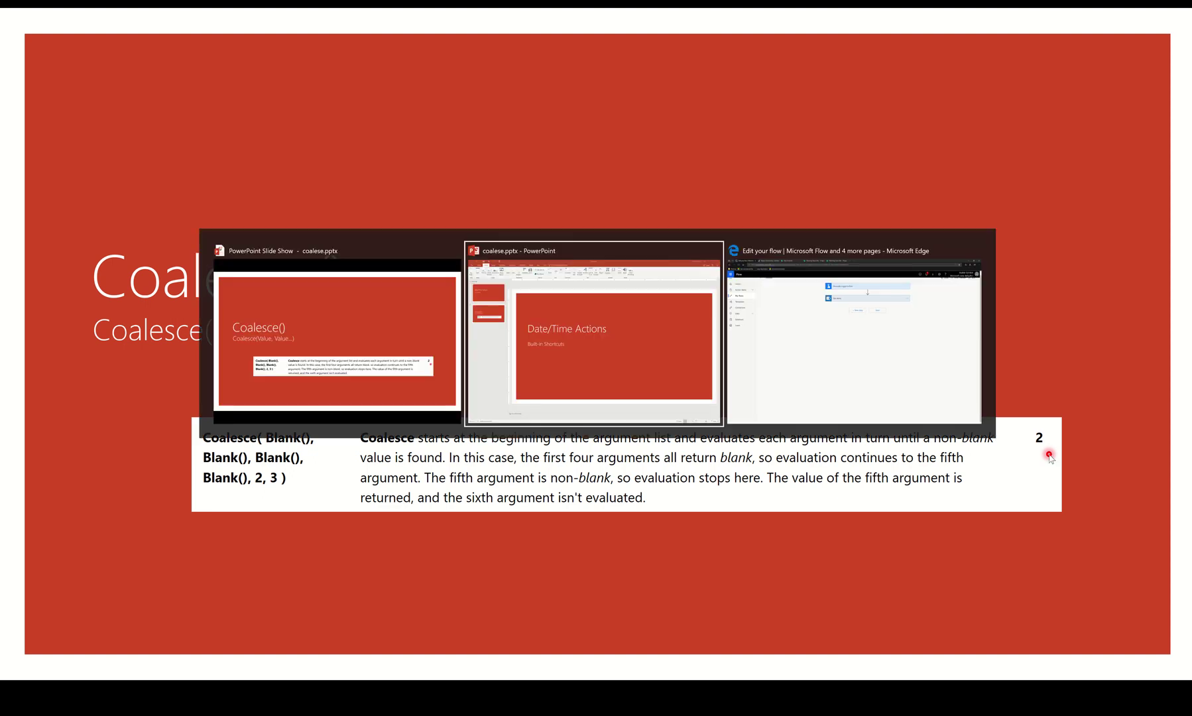
key("alt+Tab")
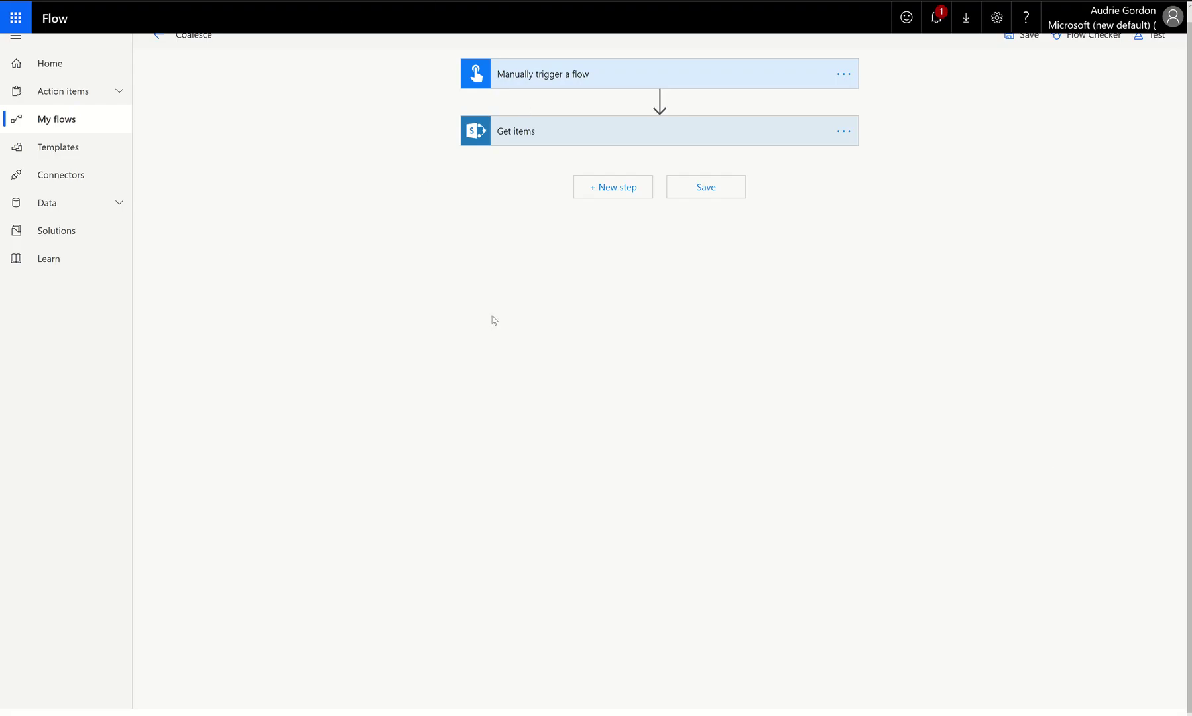
key("ctrl+Tab")
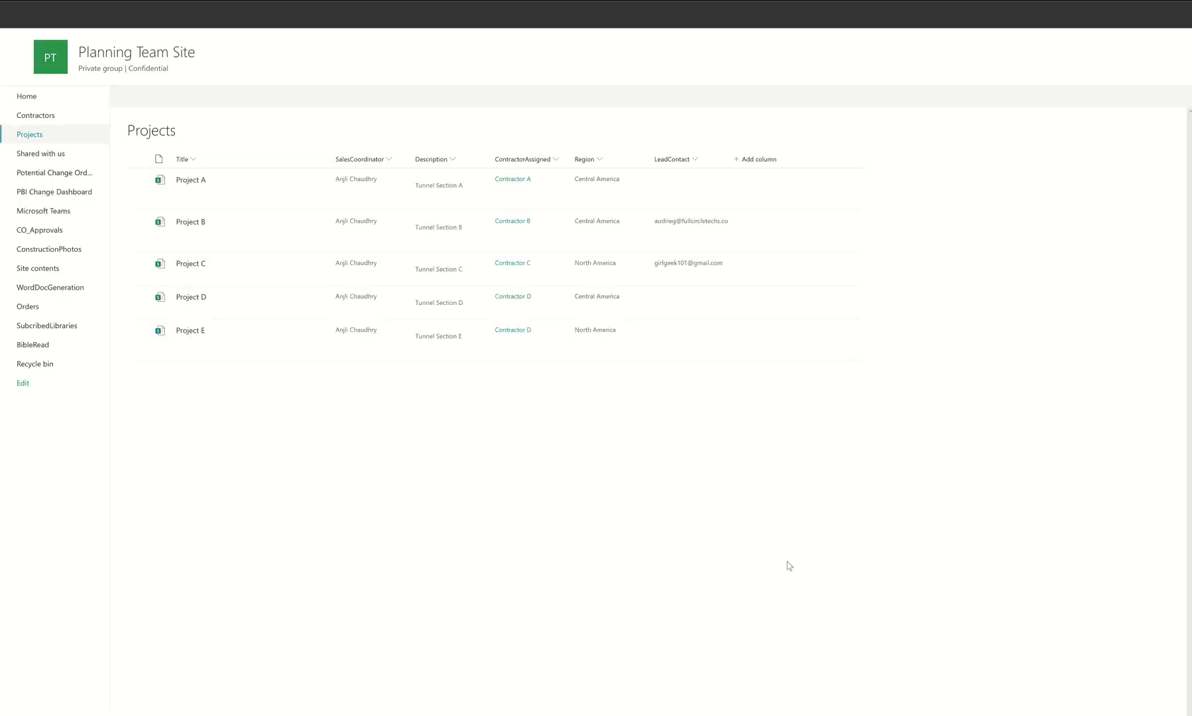
key("ctrl+plus")
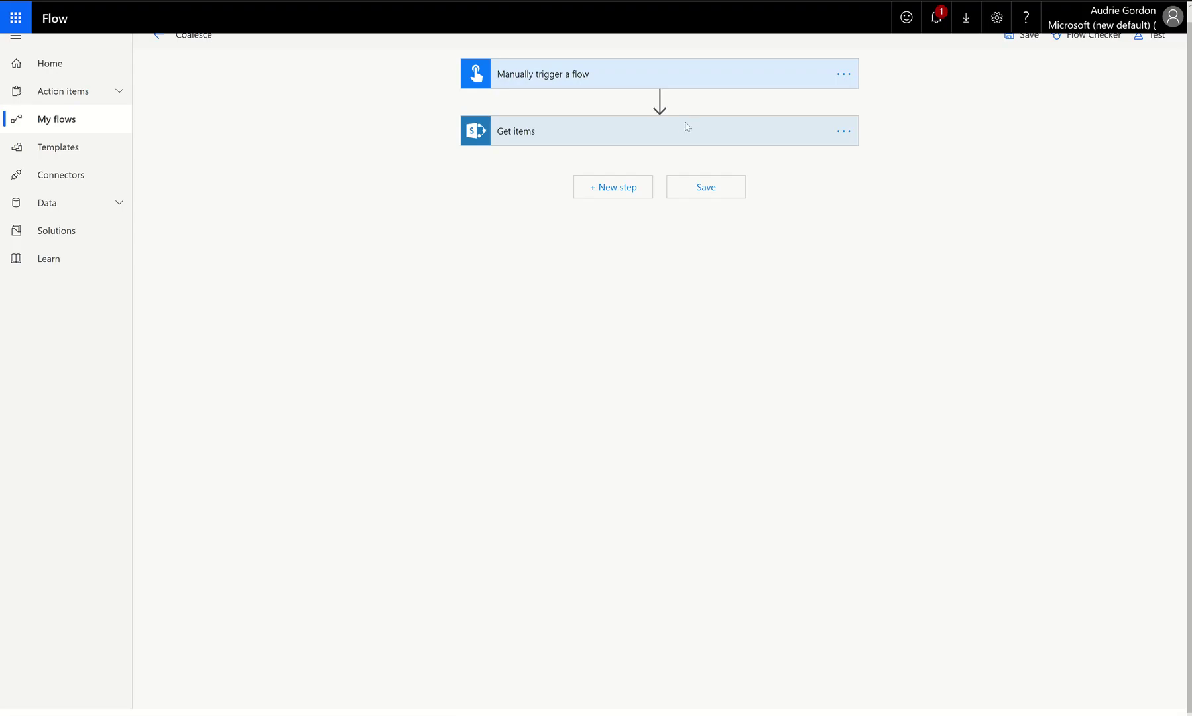
Check that Get items reads the Projects list on Planning Team Site, then add a new step after it
left_click(687, 128)
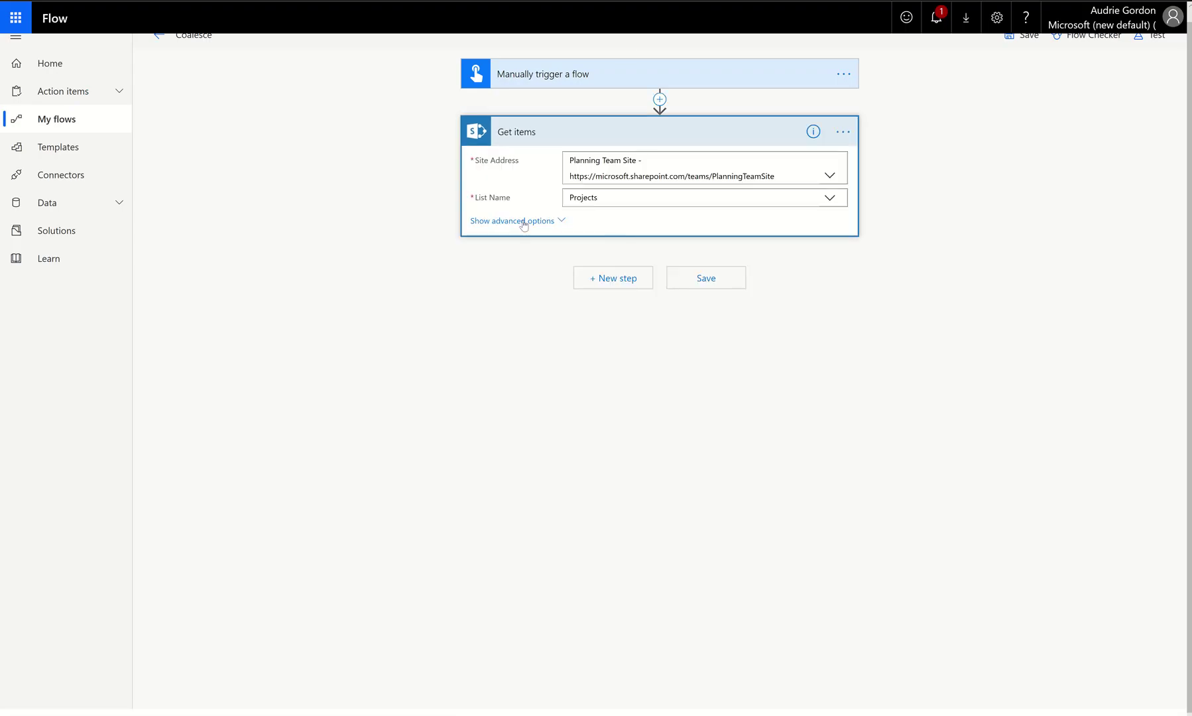
left_click(552, 223)
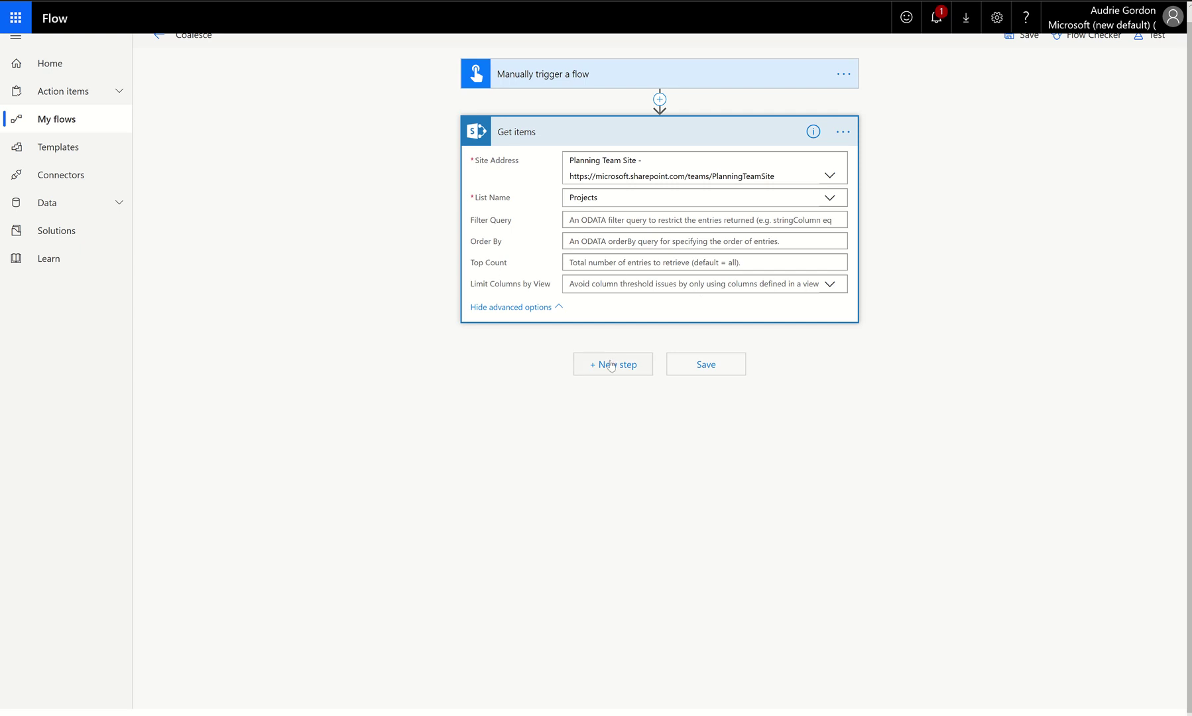
left_click(611, 365)
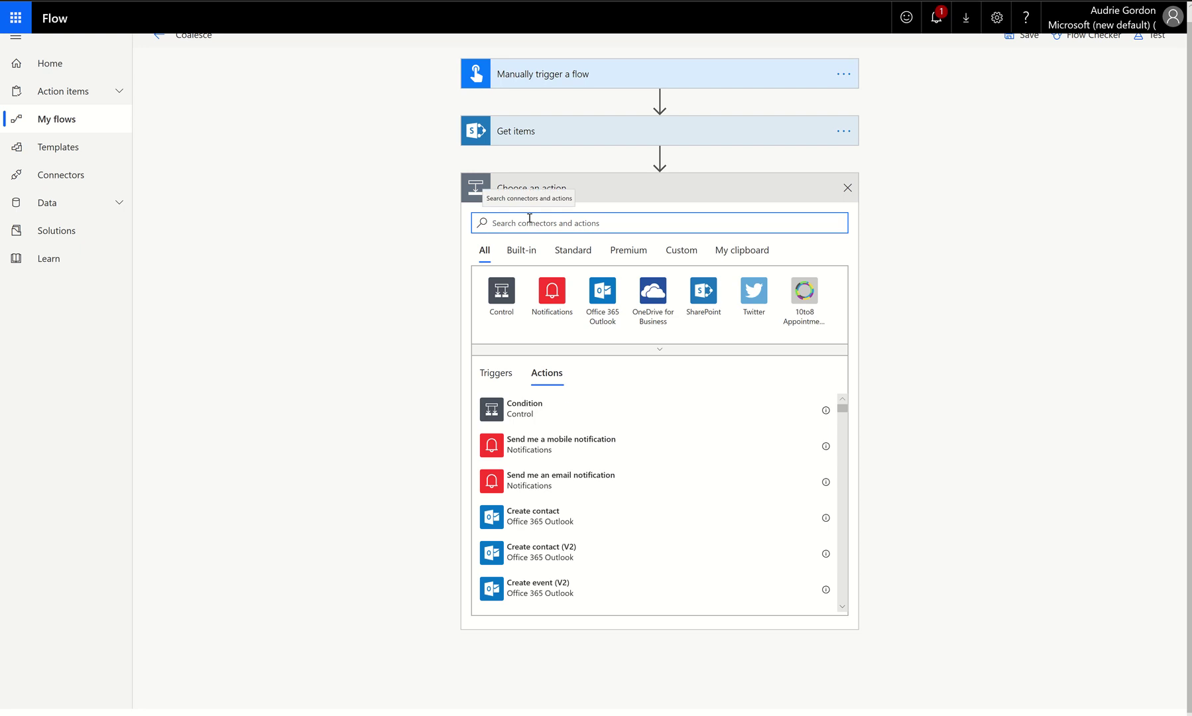
Search for 'Select' and add the Data Operations Select action
type("Select")
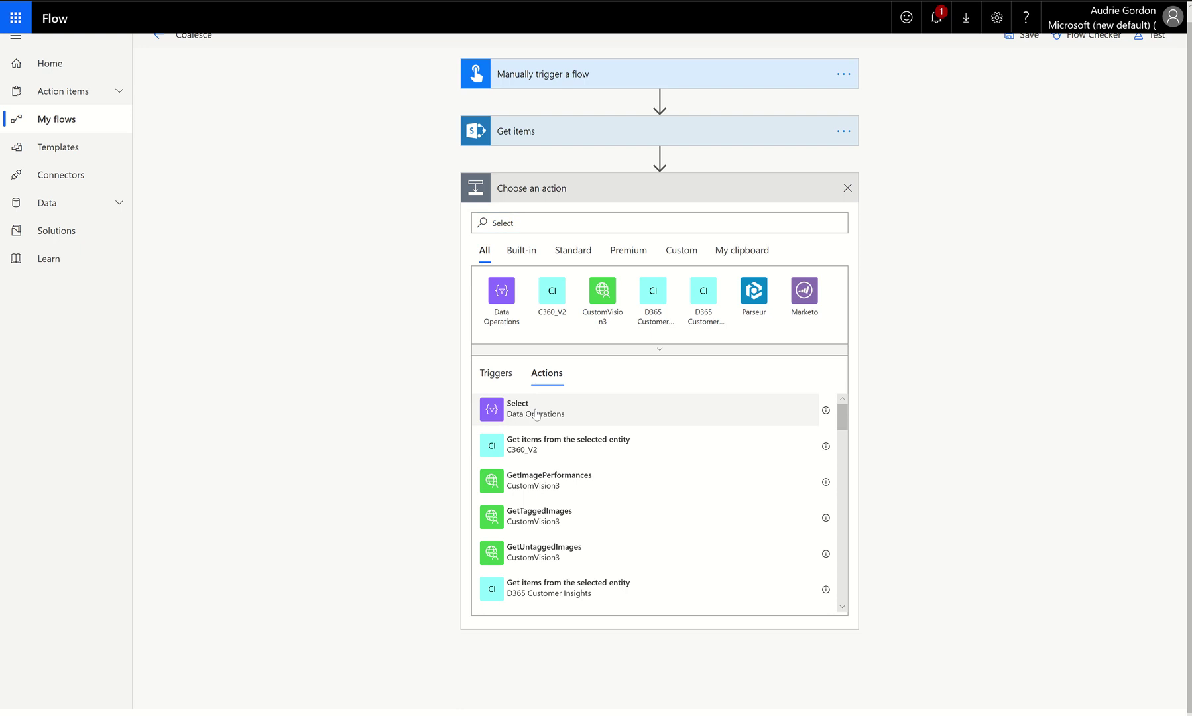
left_click(536, 412)
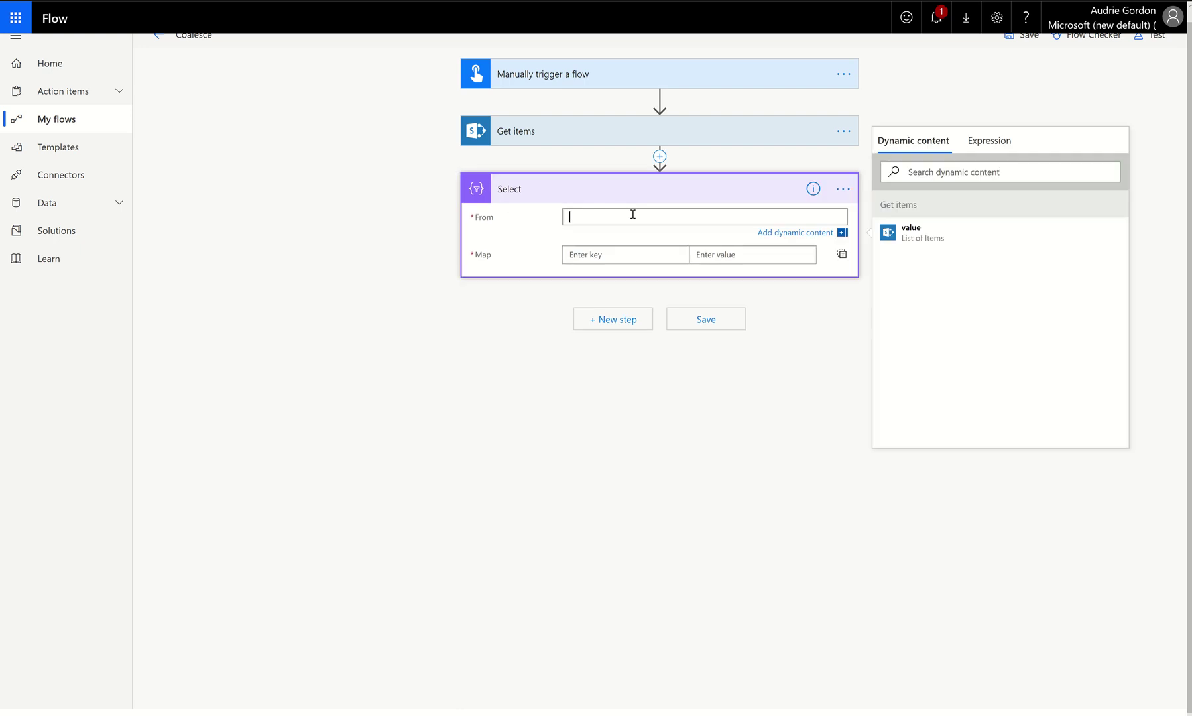
Set Select's From to the Get items value and map Project Name to Title
left_click(958, 244)
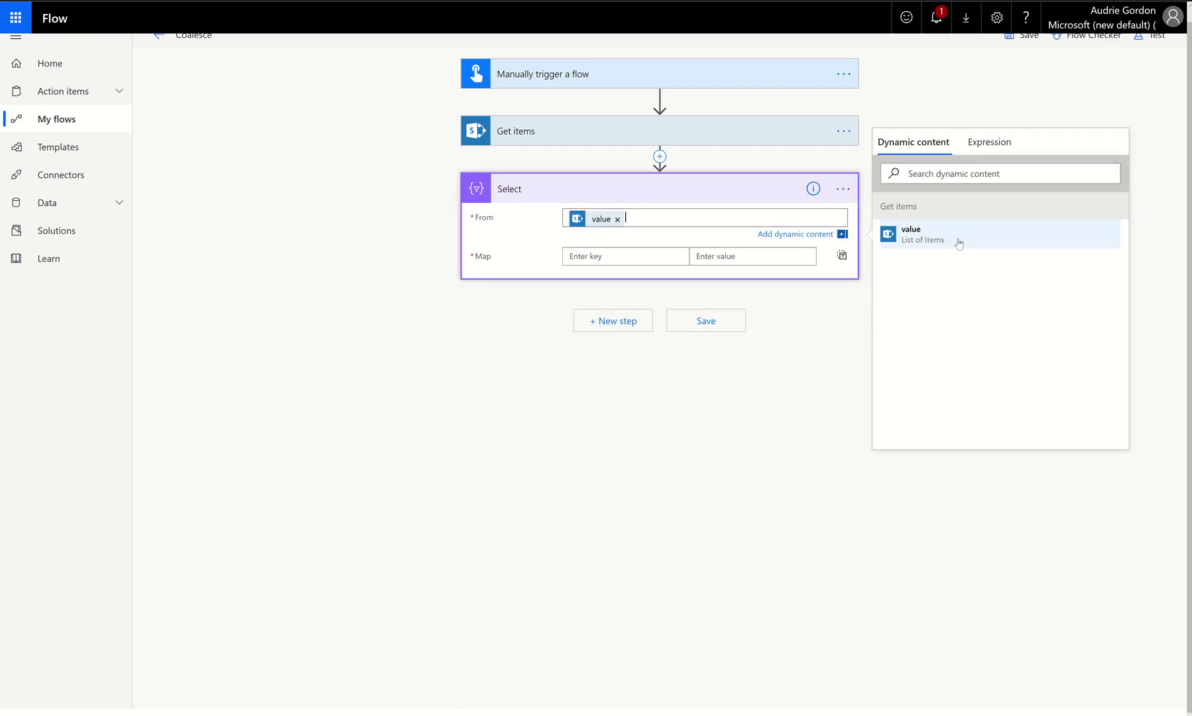
left_click(597, 255)
type("Project Name")
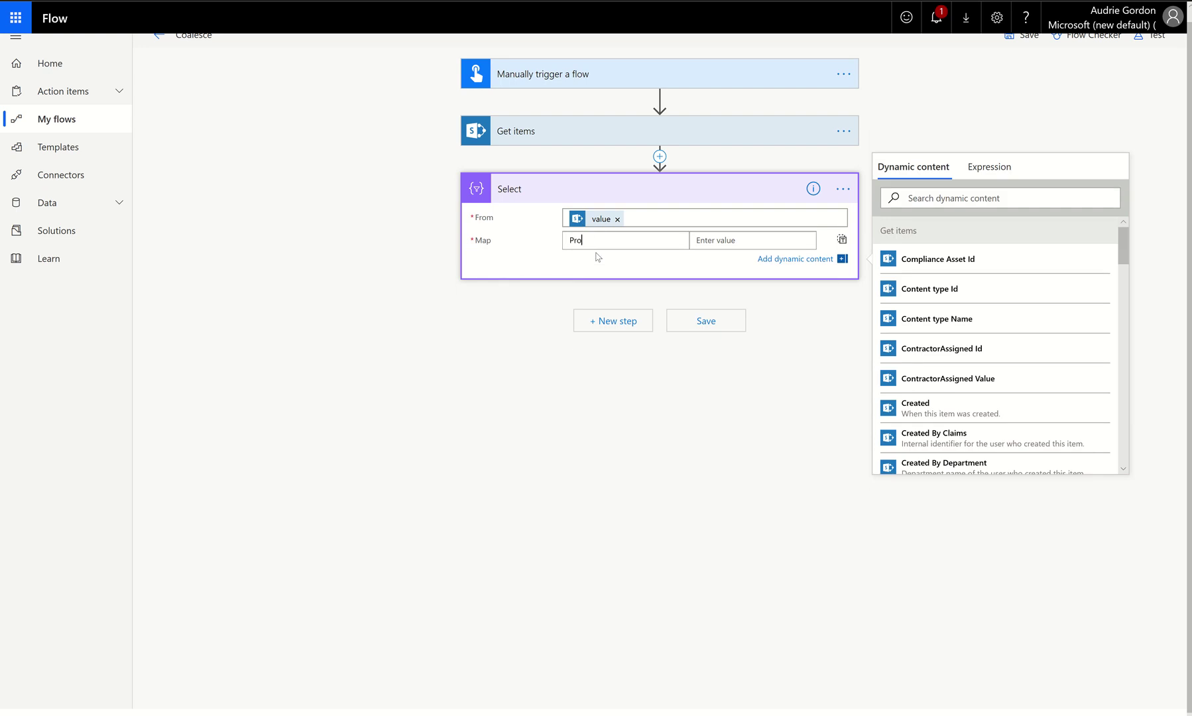
left_click(762, 239)
scroll(1008, 419, "down", 3)
scroll(1013, 417, "down", 10)
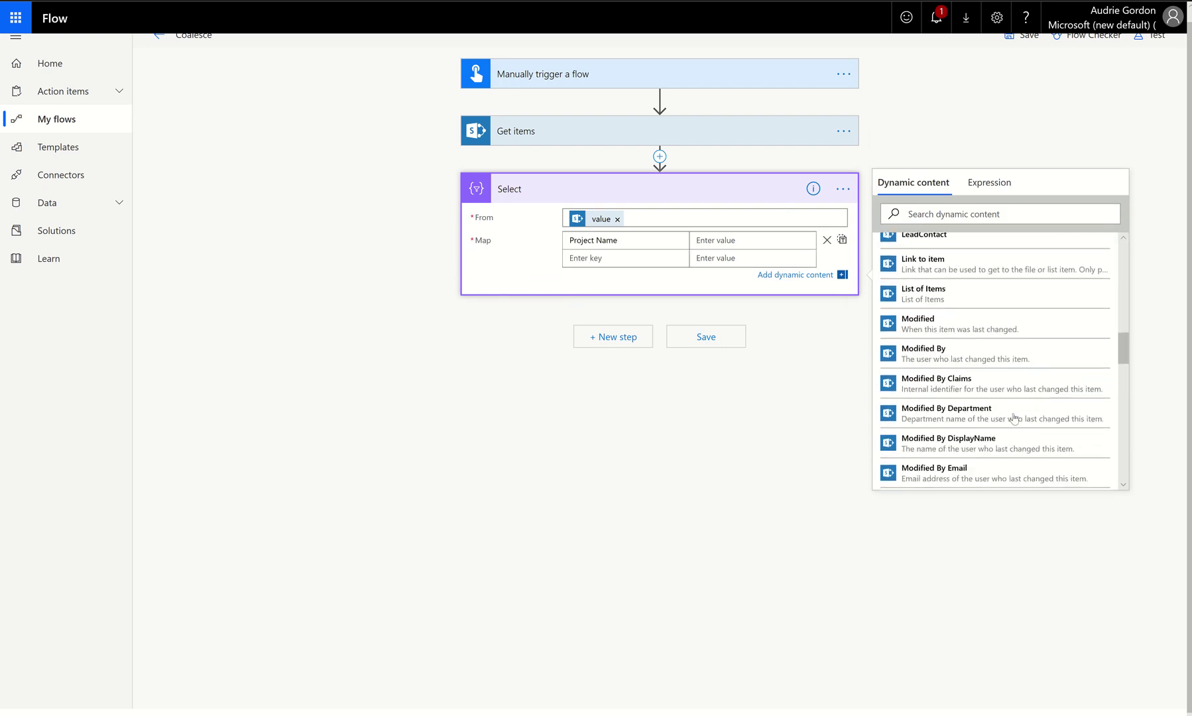
scroll(1014, 419, "down", 3)
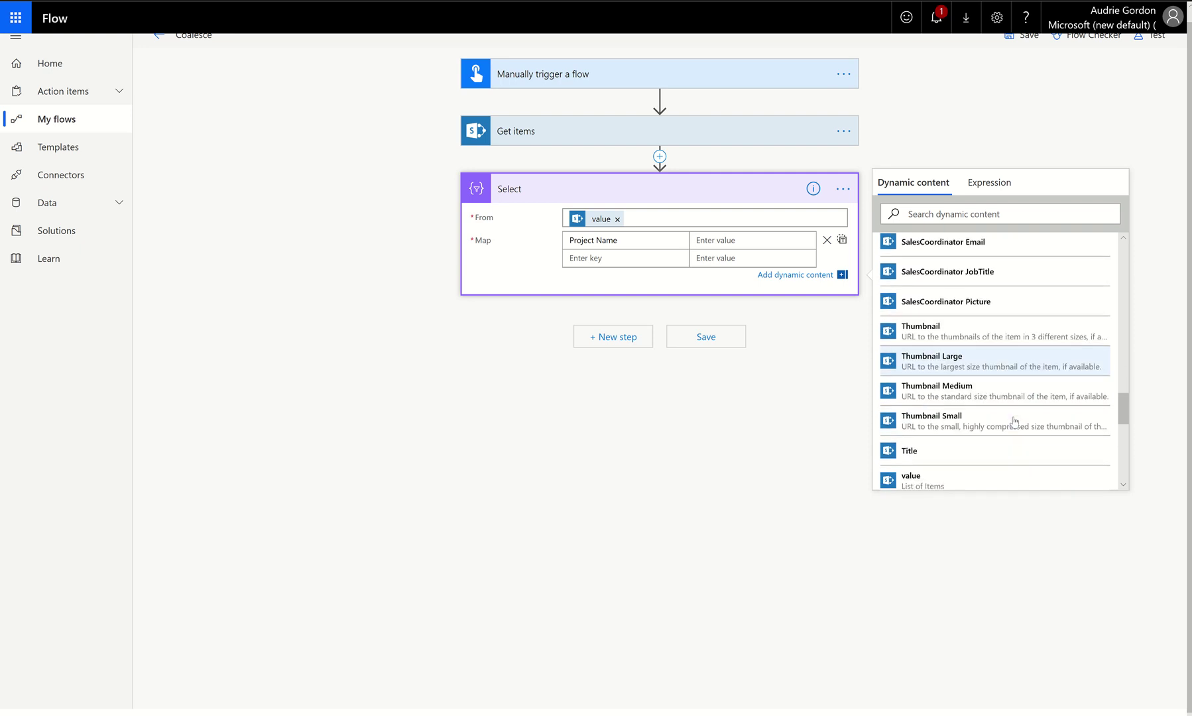
left_click(984, 448)
Add a Contractor Name key to the Select map
left_click(600, 252)
type("Contractor Name")
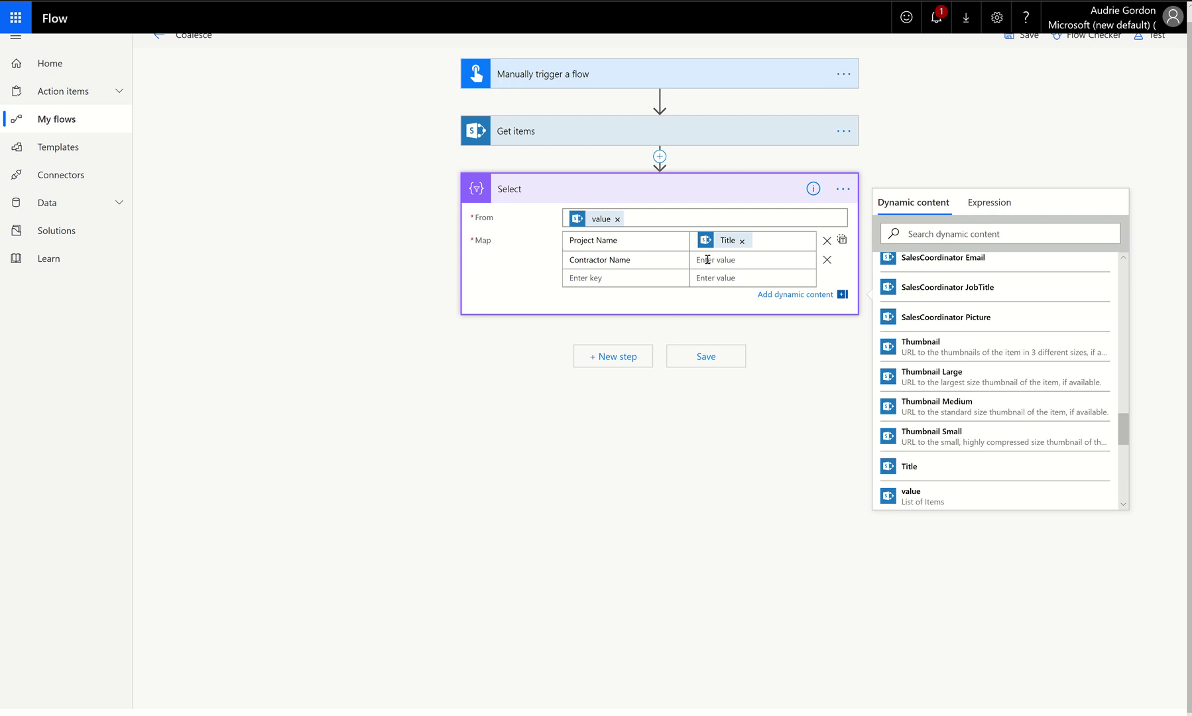
scroll(970, 416, "up", 10)
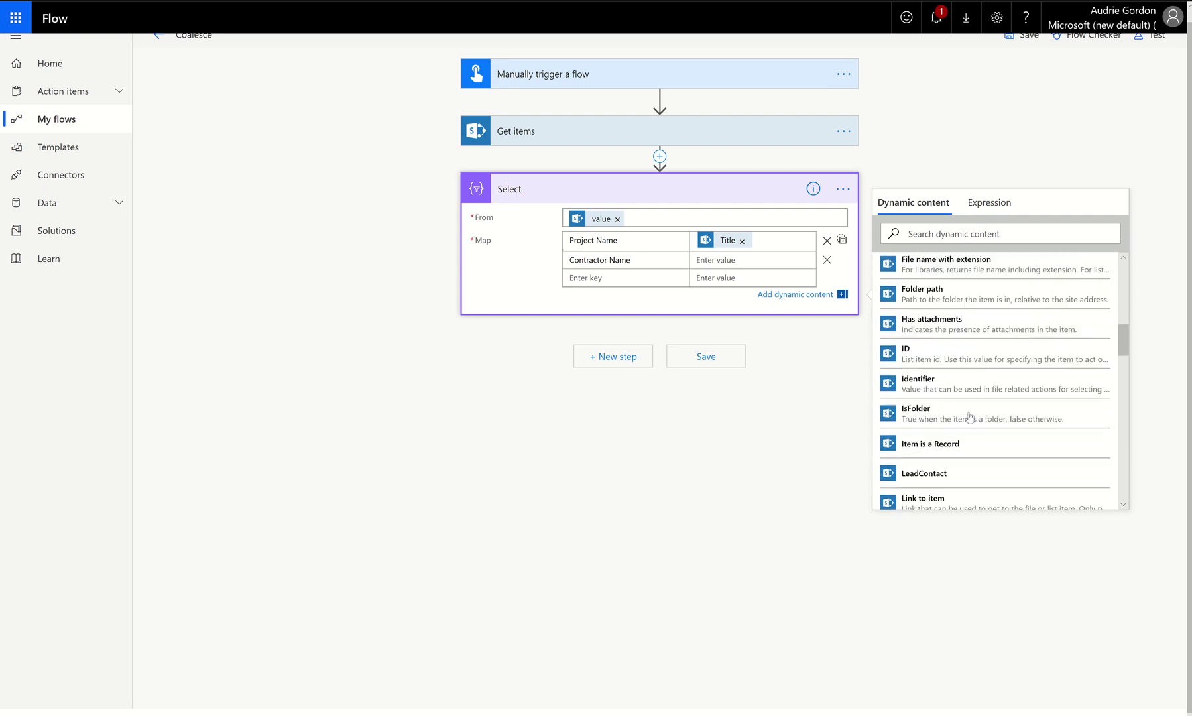
scroll(970, 416, "up", 3)
scroll(970, 416, "down", 3)
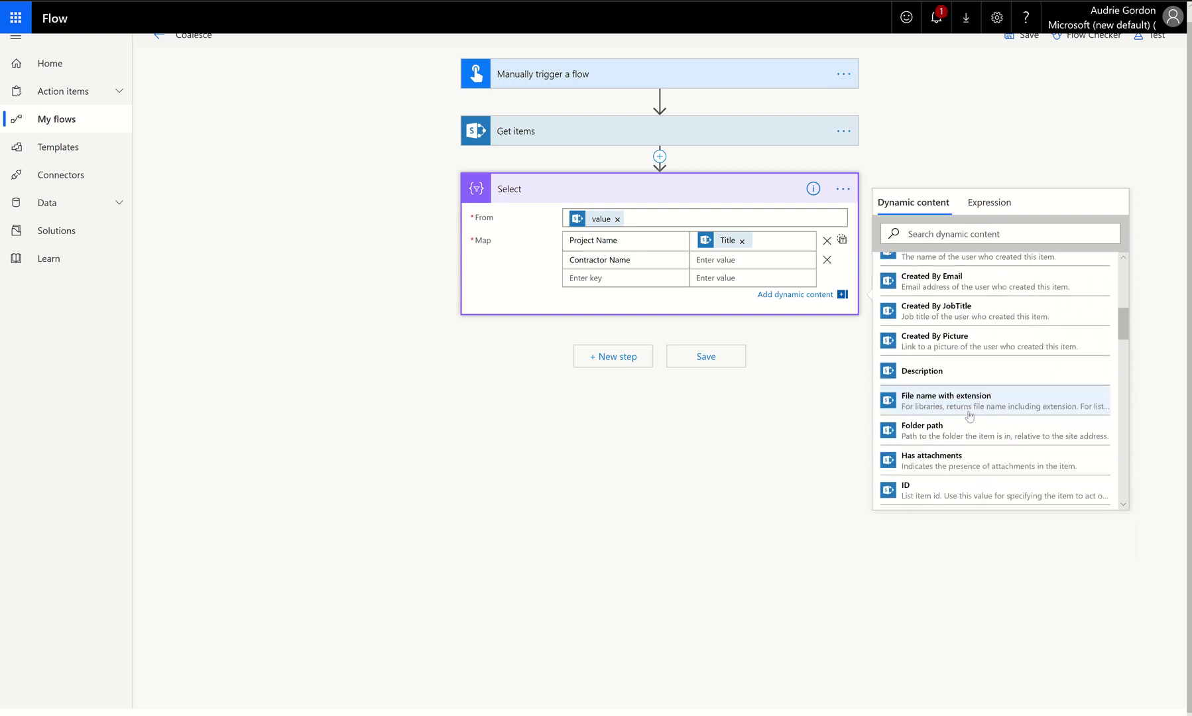
scroll(970, 416, "down", 1)
scroll(969, 417, "up", 5)
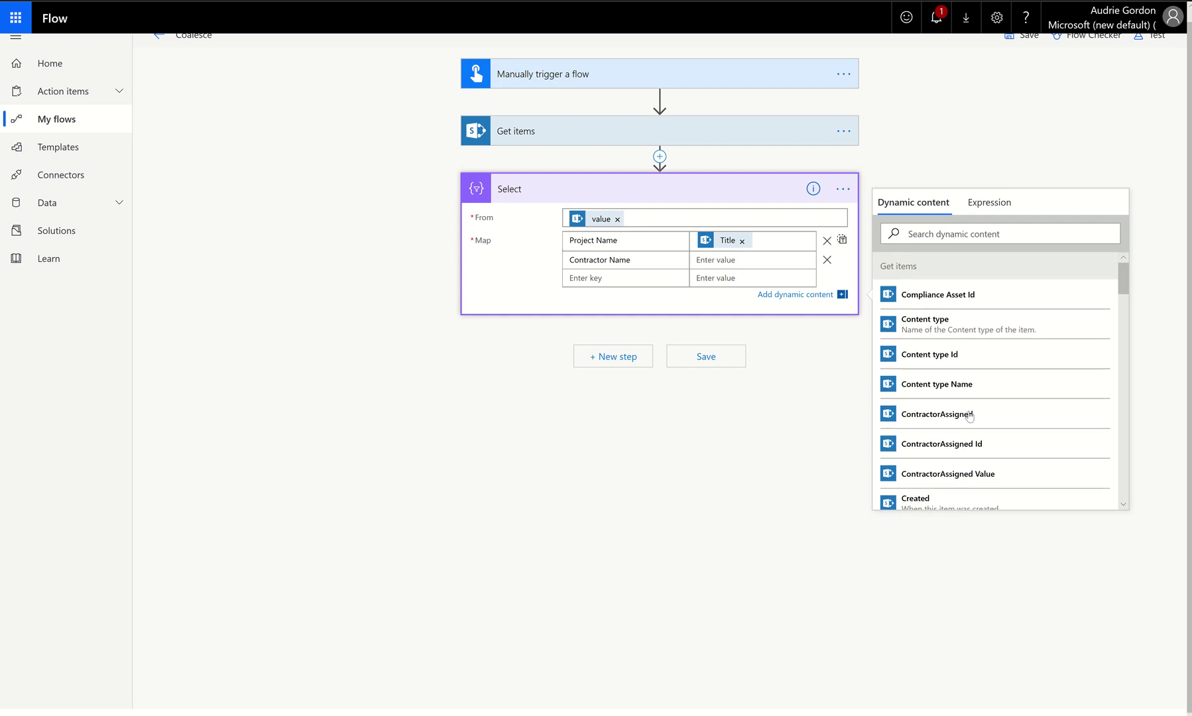
scroll(969, 416, "down", 1)
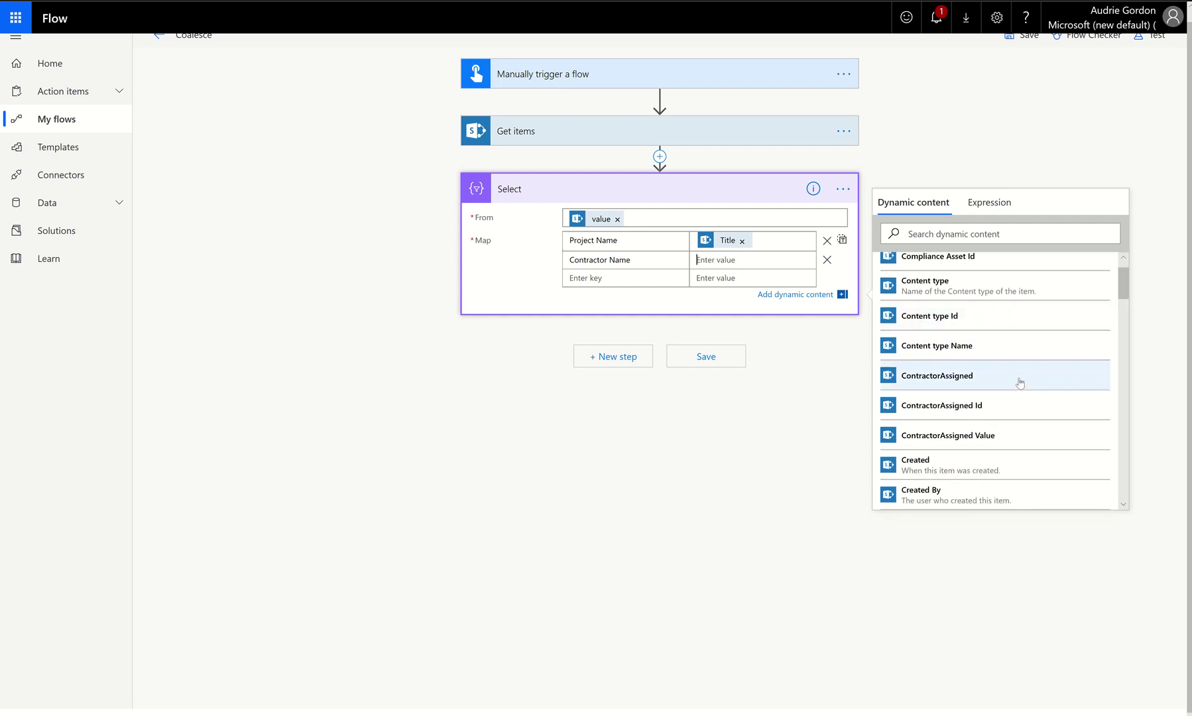
scroll(1020, 417, "down", 3)
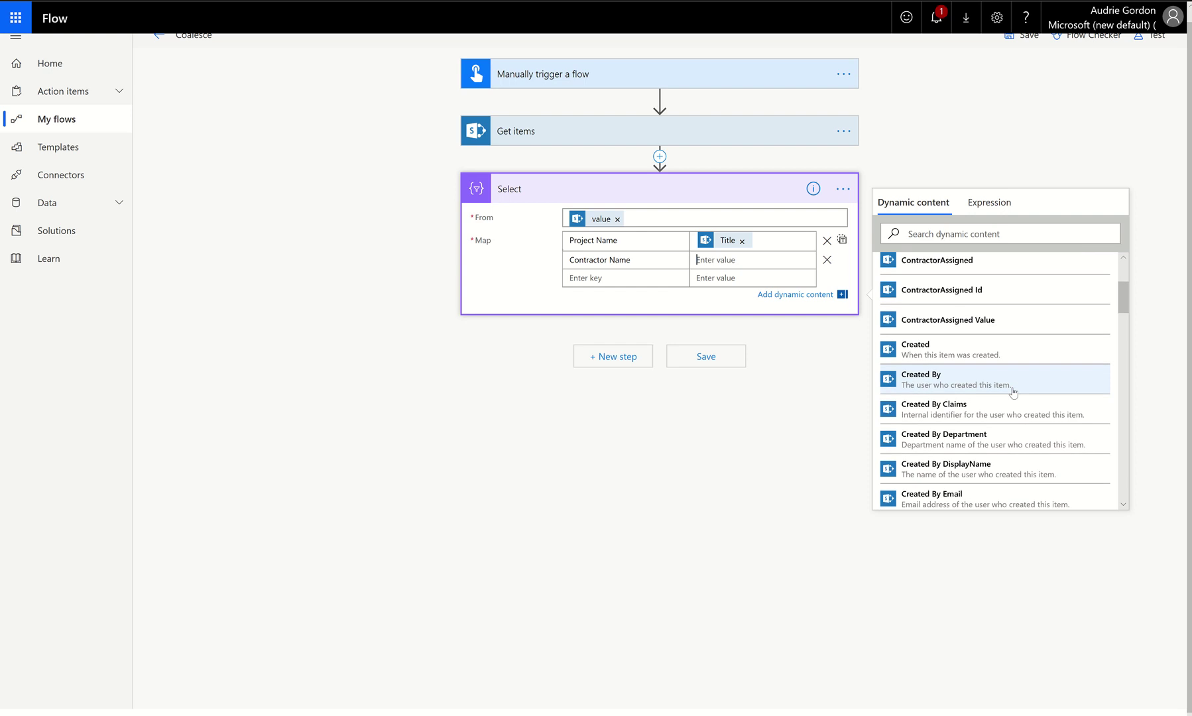
scroll(988, 345, "up", 1)
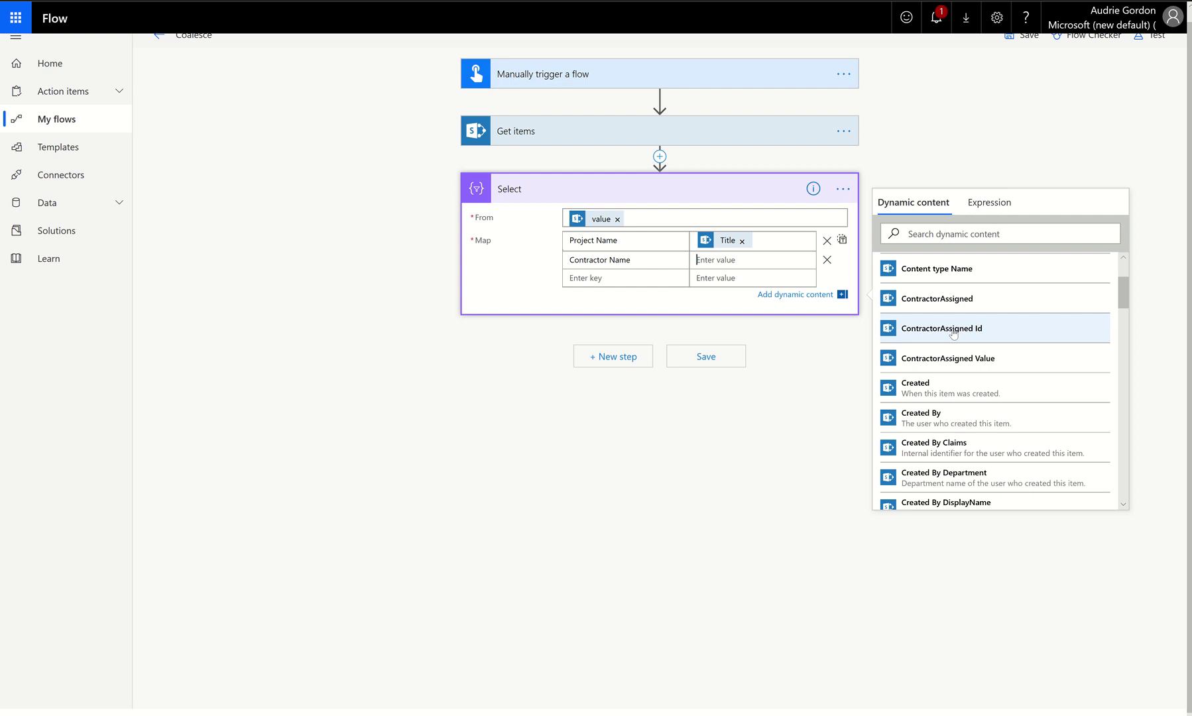
Map Contractor Name to ContractorAssigned Value and add an External Contacts key
left_click(934, 362)
left_click(641, 277)
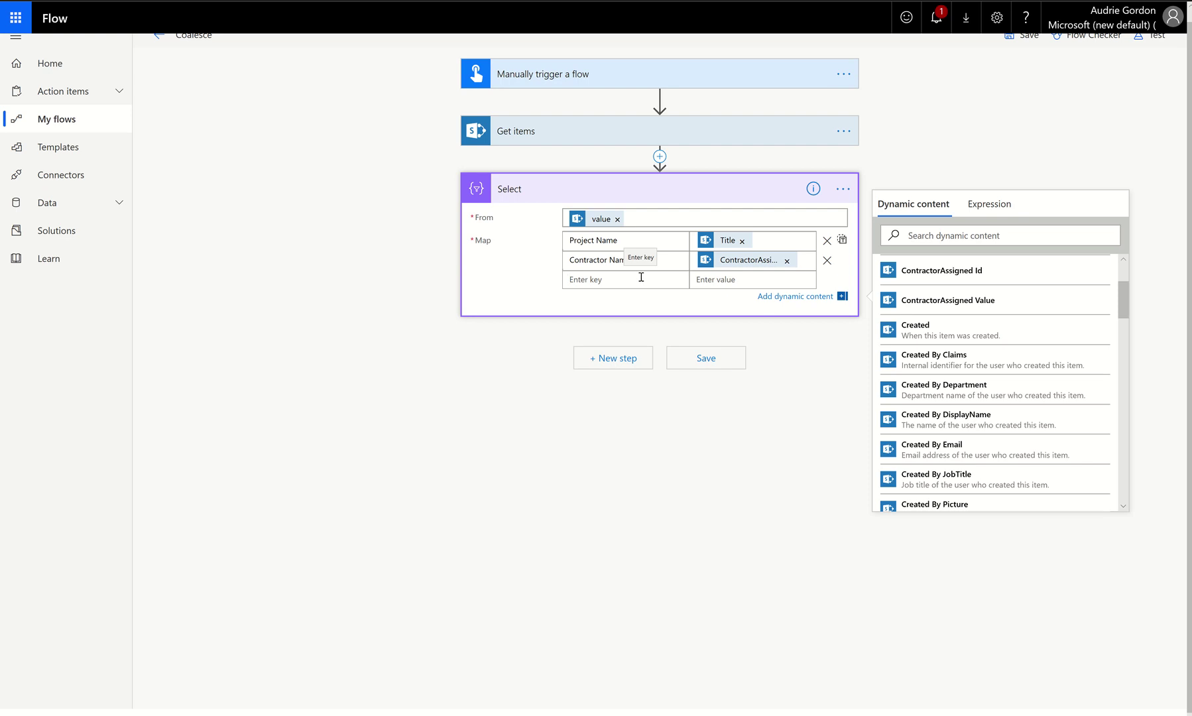
type("External Contacts")
scroll(989, 442, "down", 2)
scroll(989, 443, "down", 5)
scroll(955, 411, "up", 5)
scroll(955, 411, "down", 5)
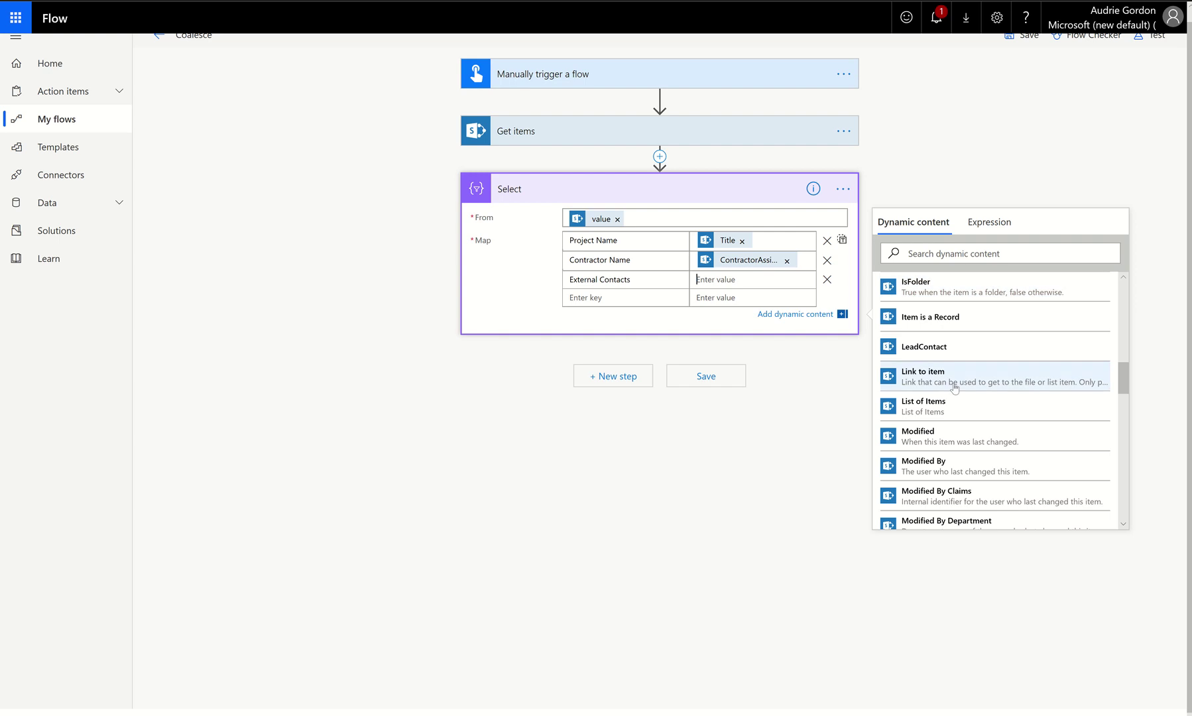
scroll(952, 398, "down", 3)
scroll(952, 399, "down", 4)
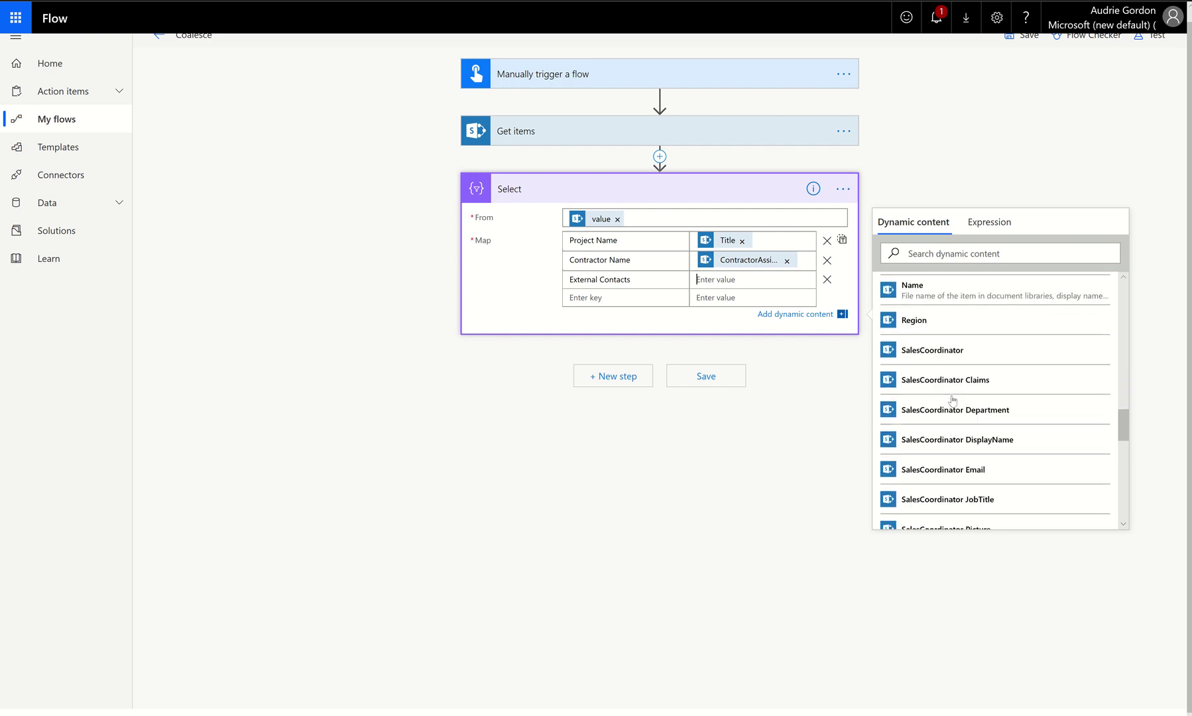
scroll(953, 398, "down", 3)
scroll(953, 397, "up", 10)
scroll(952, 394, "up", 2)
scroll(952, 394, "down", 3)
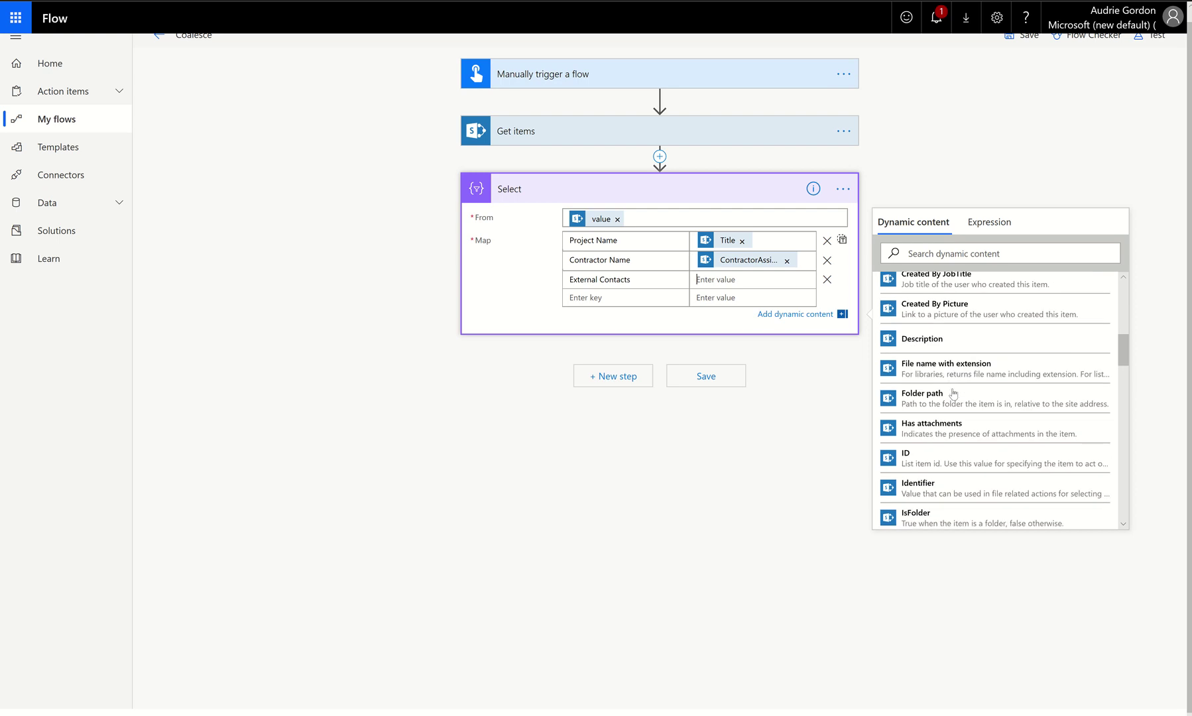
scroll(953, 393, "up", 7)
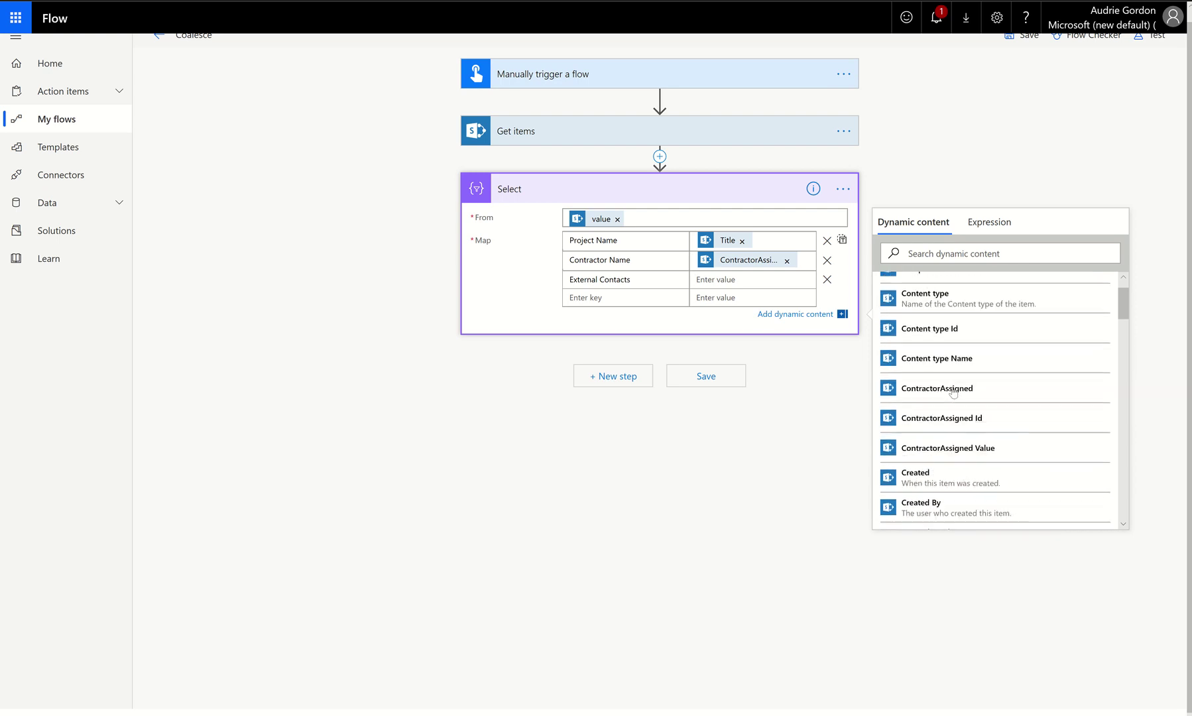
scroll(952, 392, "up", 1)
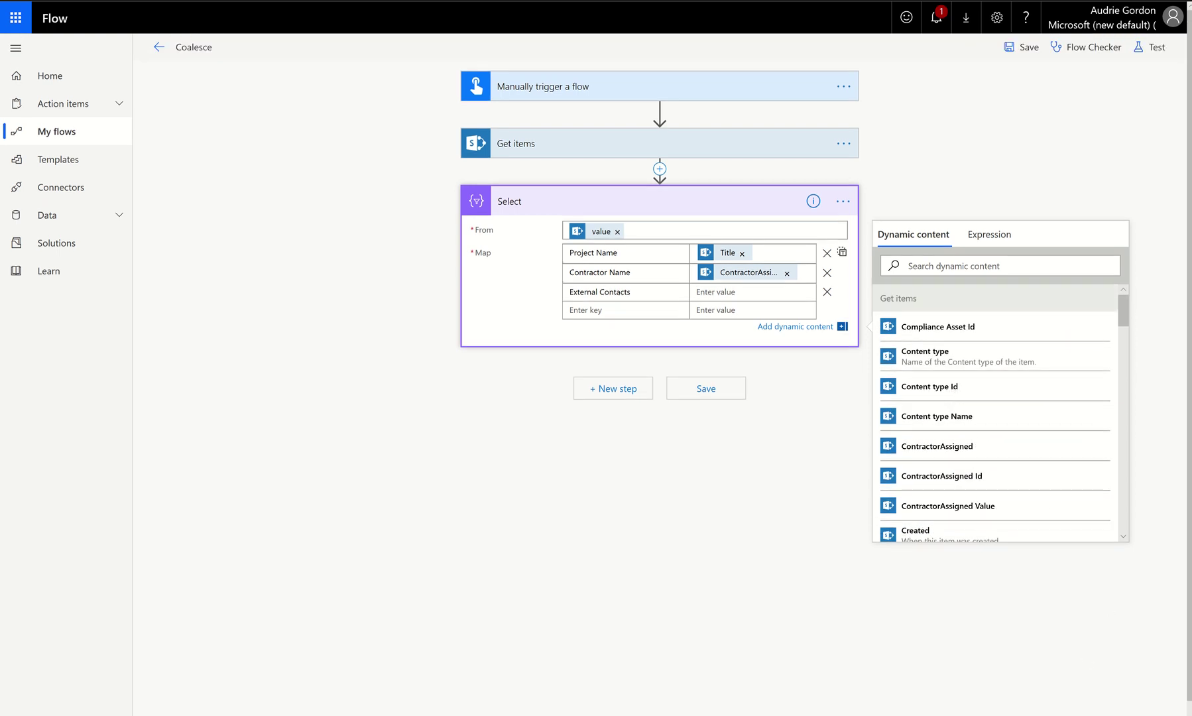
scroll(994, 517, "down", 5)
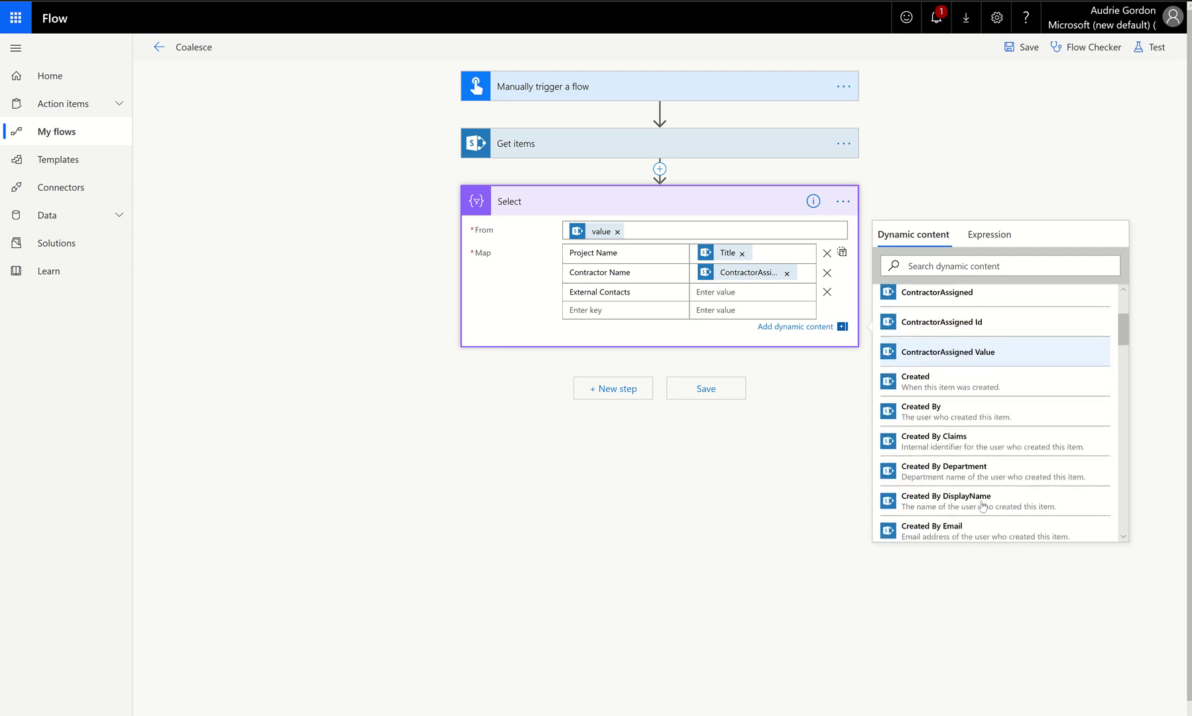
scroll(982, 505, "down", 2)
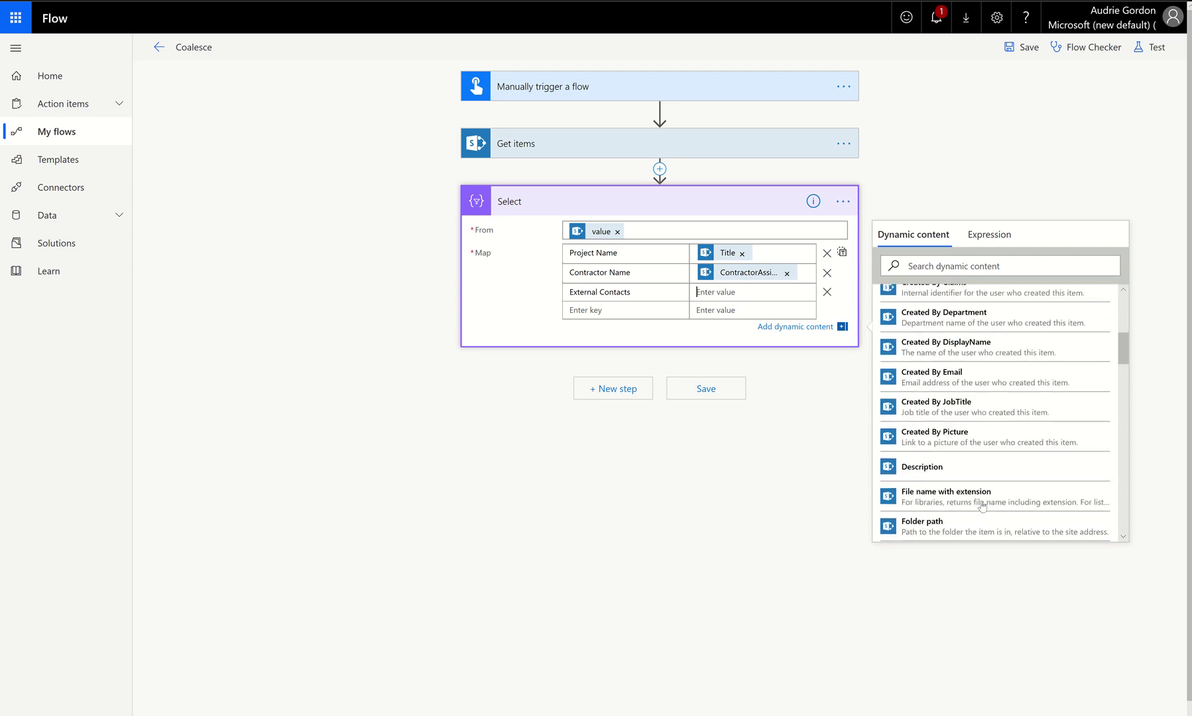
scroll(982, 506, "up", 7)
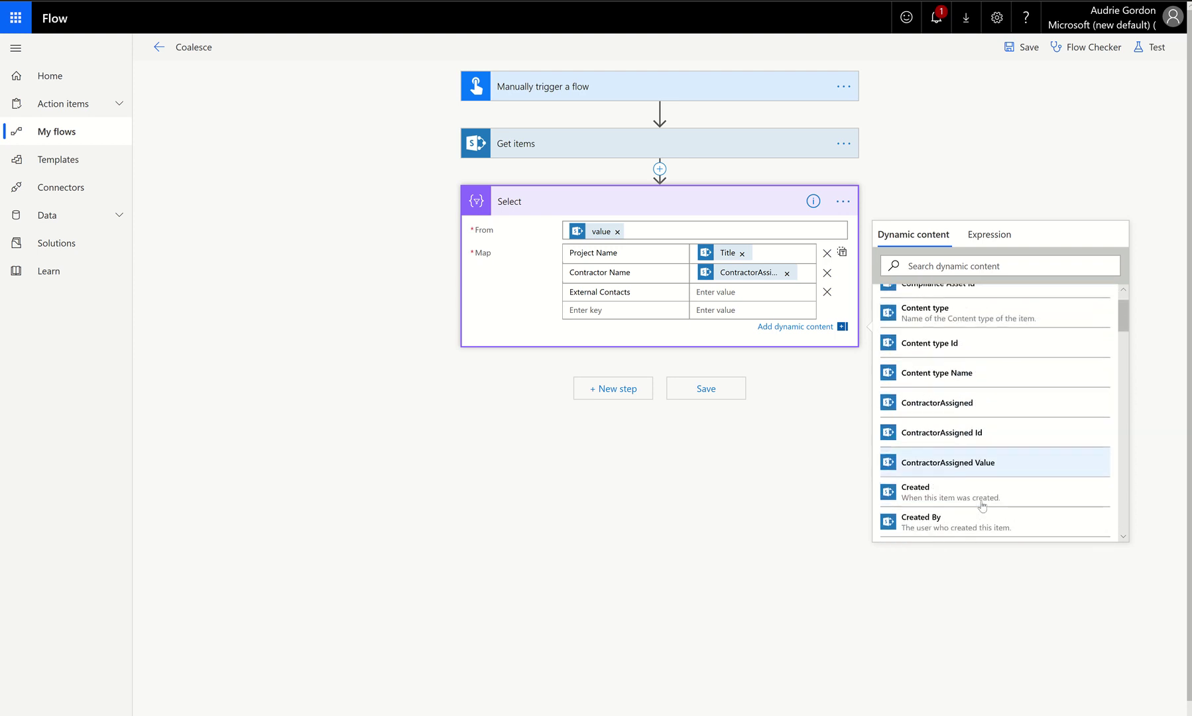
scroll(982, 505, "down", 5)
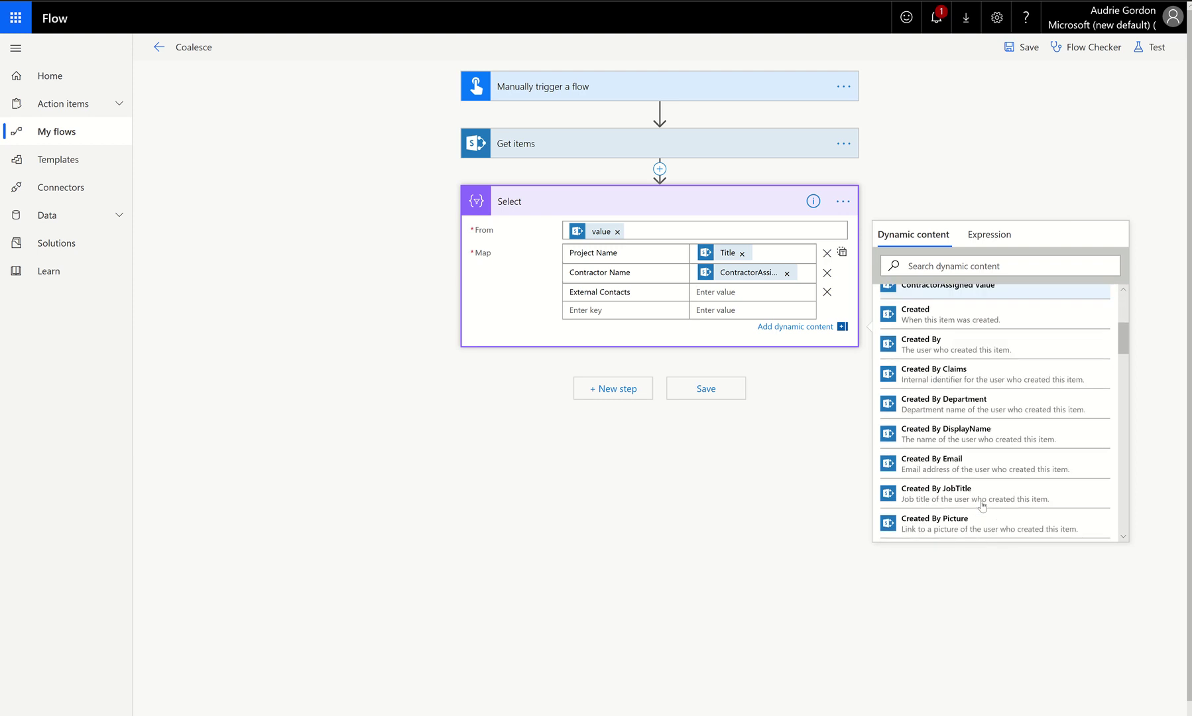
scroll(982, 505, "down", 10)
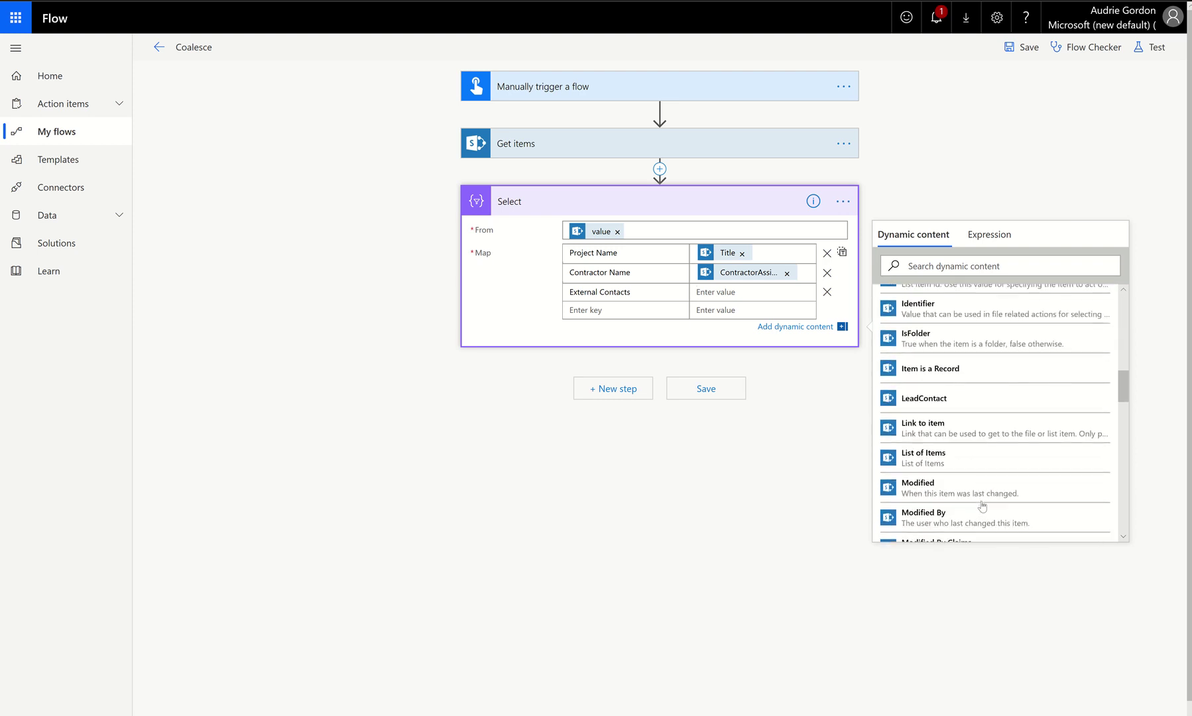
Map External Contacts to LeadContact and start a new key named Created By
left_click(939, 399)
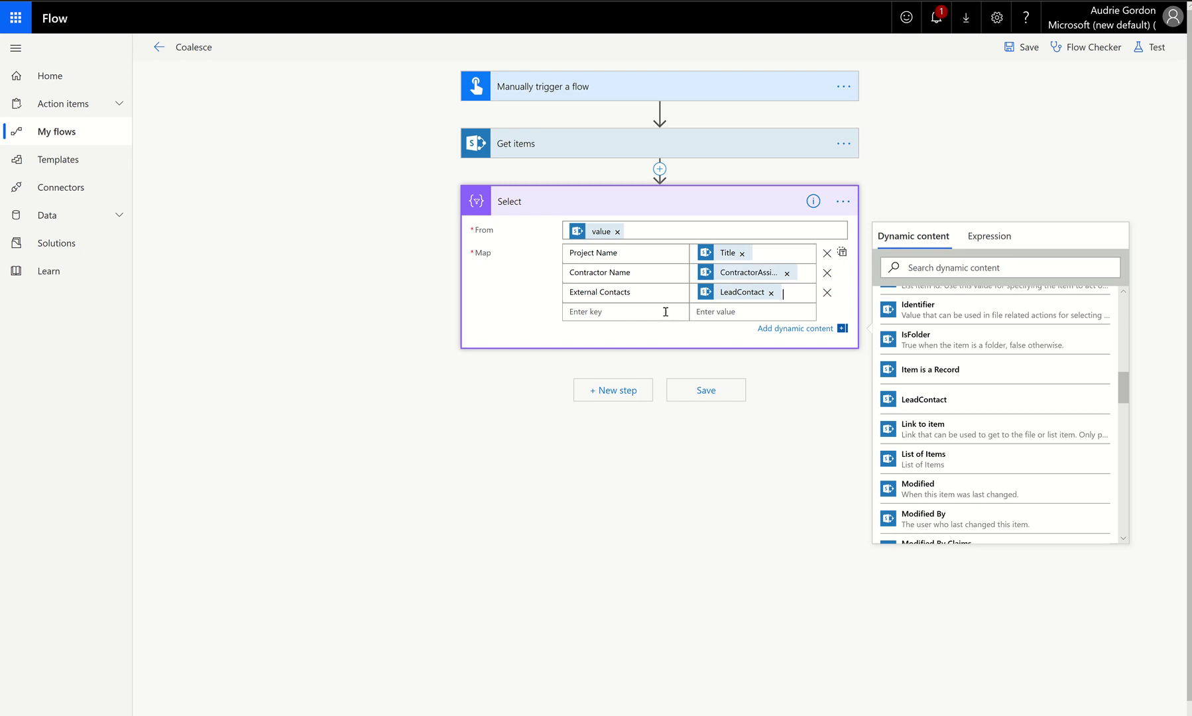
type("Crea")
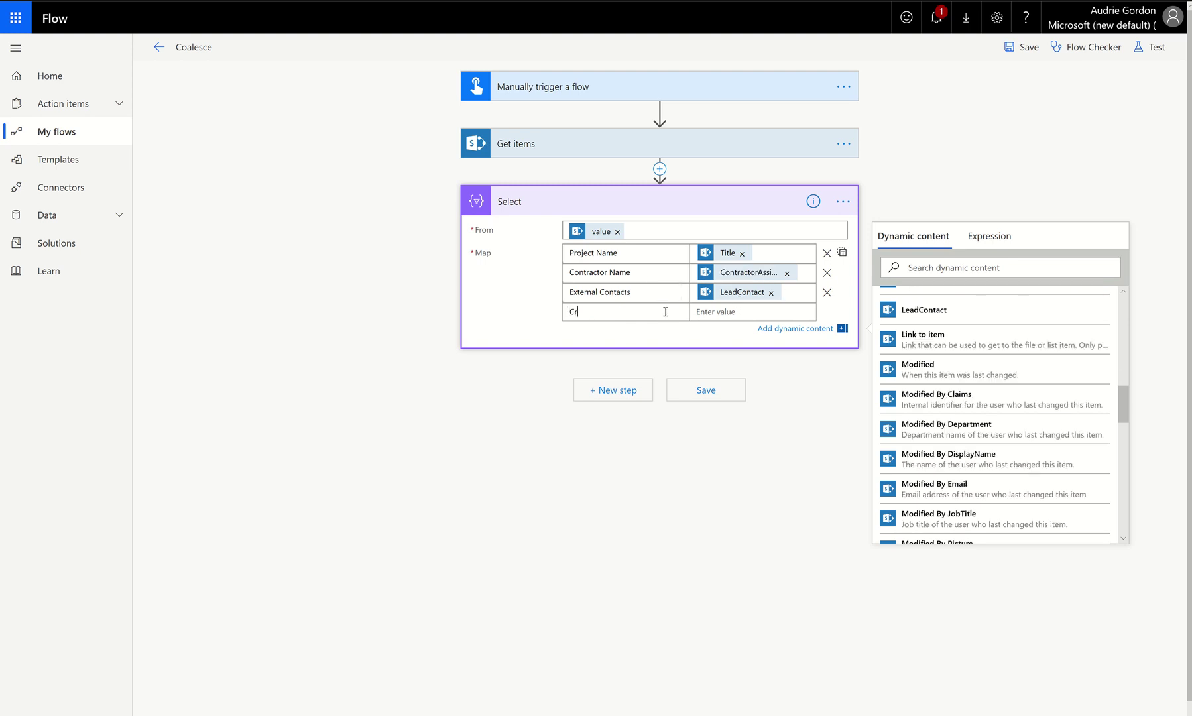
key("BackSpace")
key("BackSpace")
key("BackSpace")
key("BackSpace")
type("C")
key("BackSpace")
type("Createdd")
key("BackSpace")
type("By")
Rename that key to Coordinator Name and map it to SalesCoordinator DisplayName
left_click(719, 311)
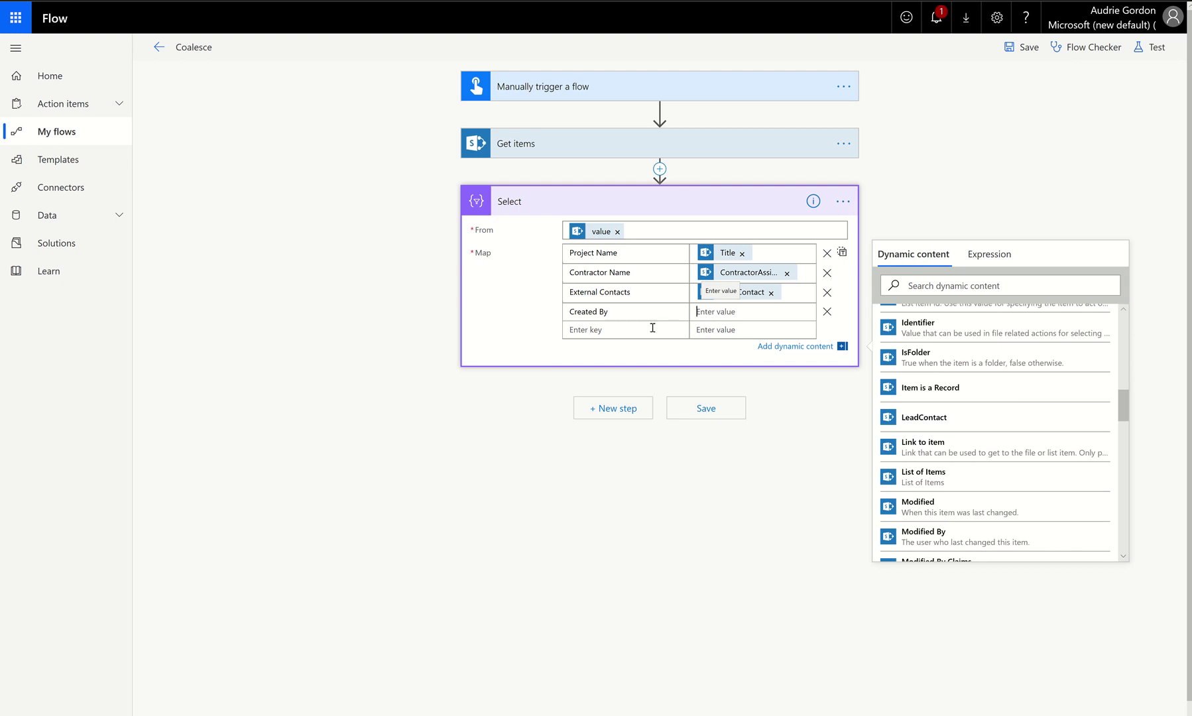
left_click(629, 311)
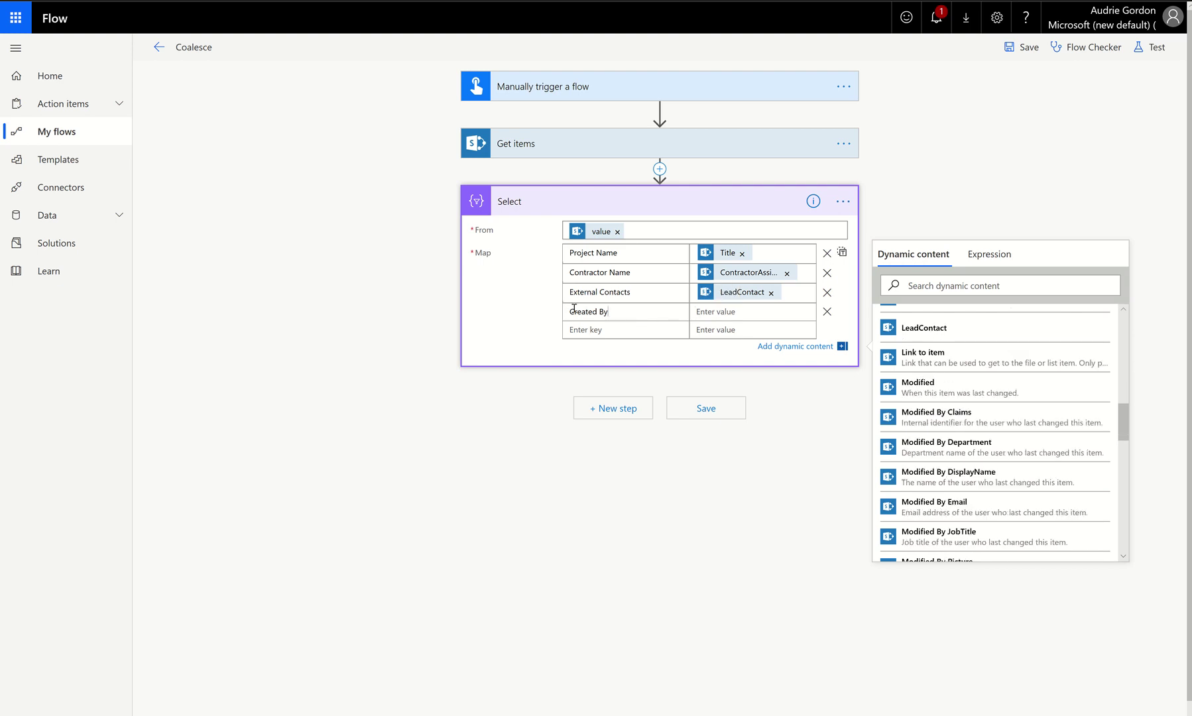
key("ctrl+a")
type("Coordinator Name")
key("Tab")
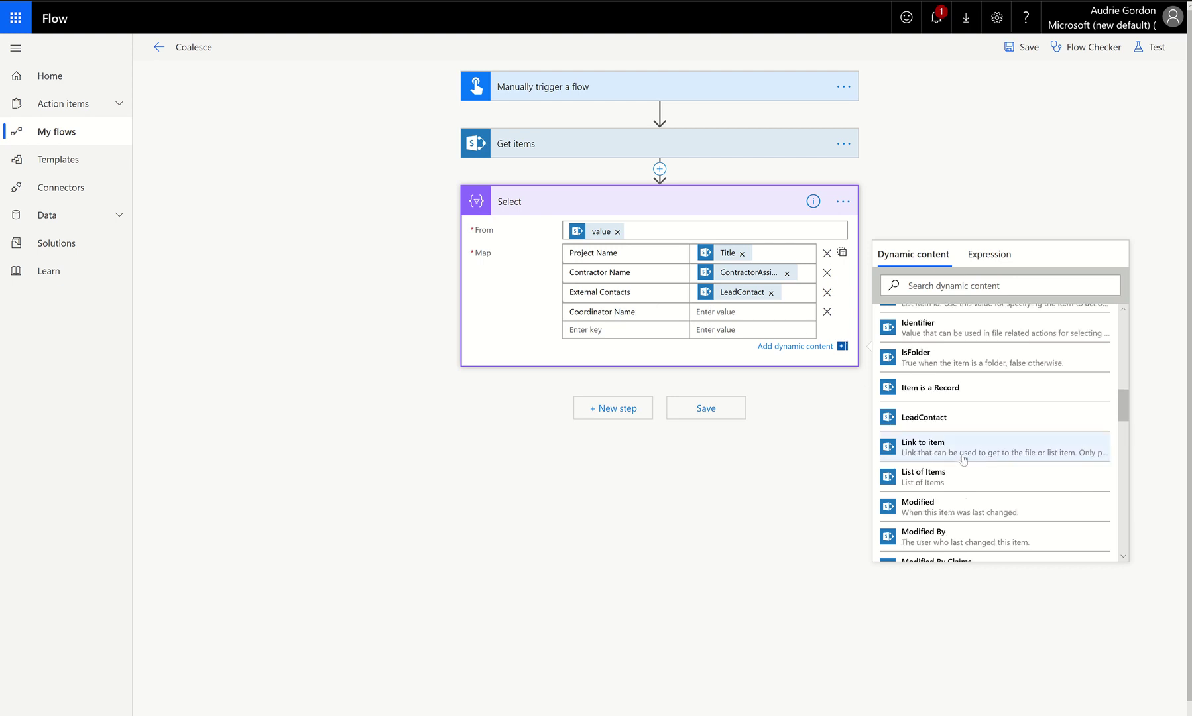
scroll(962, 459, "down", 10)
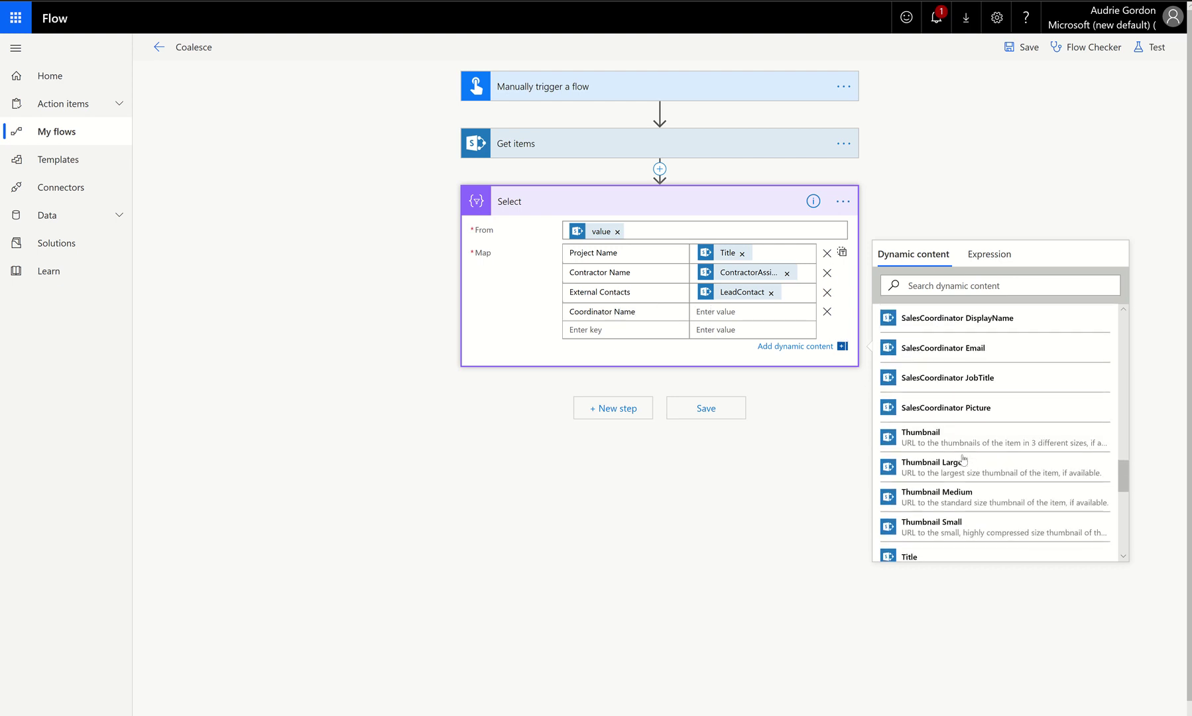
scroll(966, 397, "up", 1)
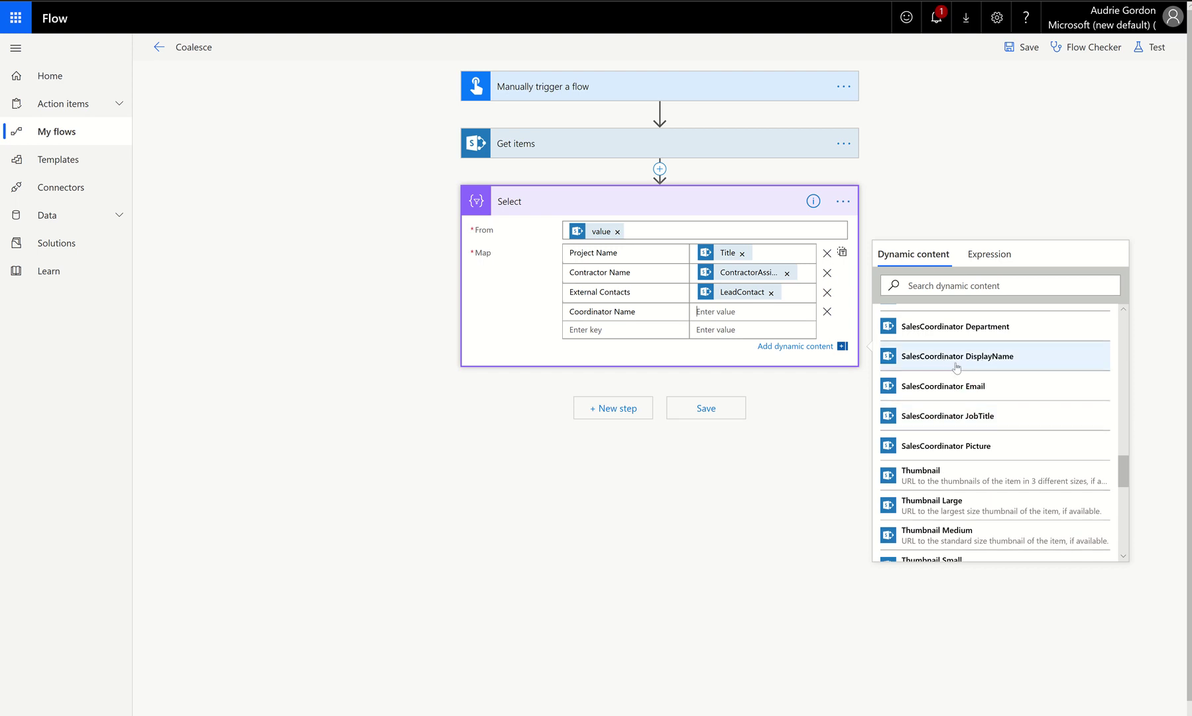
left_click(949, 368)
Add a Coodinator Email key mapped to SalesCoordinator Email
left_click(627, 330)
type("Coodinat")
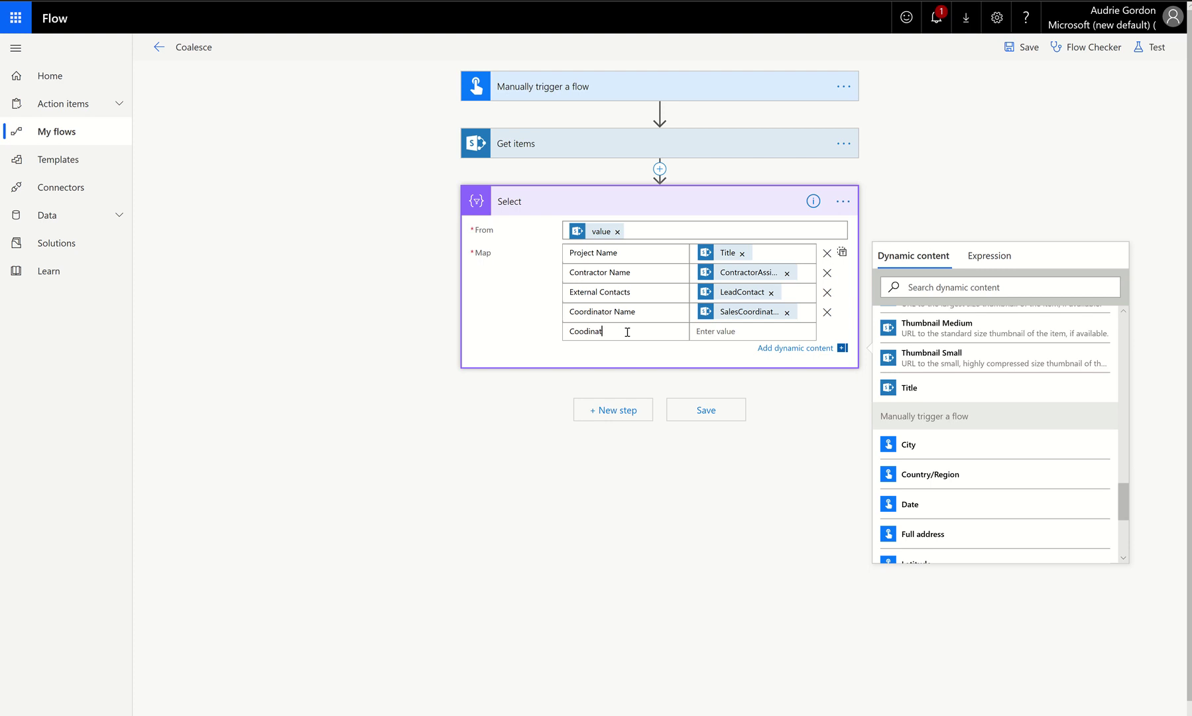
type("or E")
key("Menu")
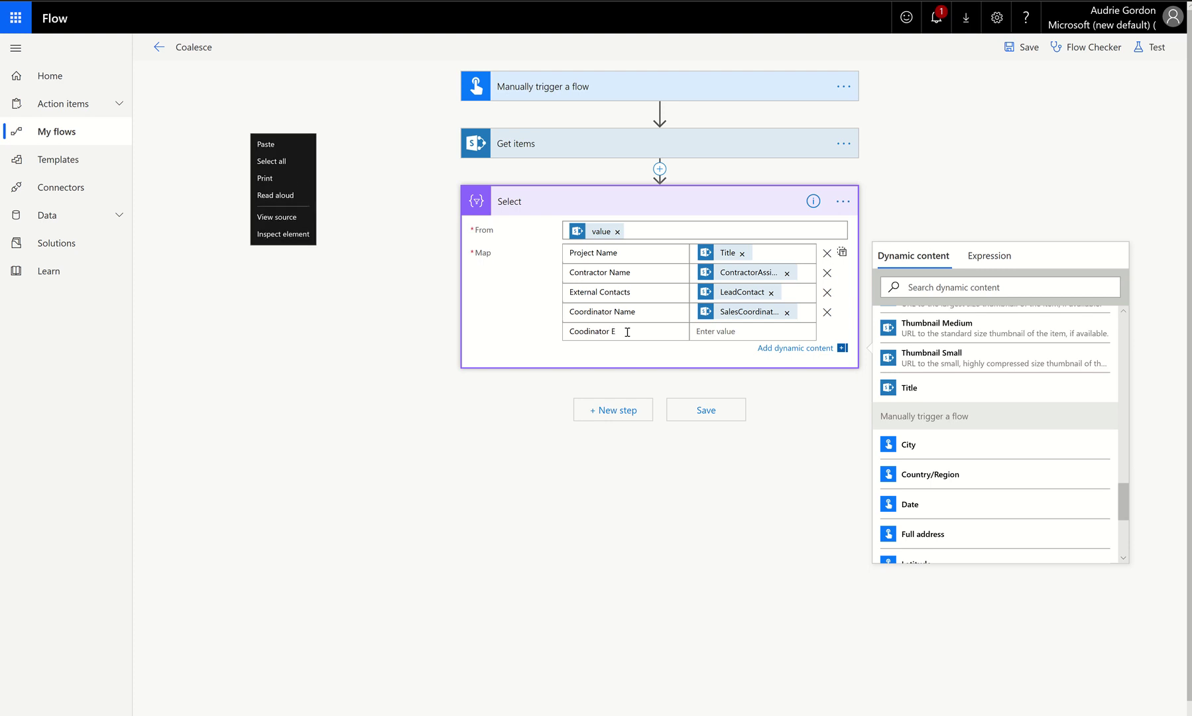
key("Escape")
type("mail")
scroll(1060, 372, "up", 3)
left_click(991, 413)
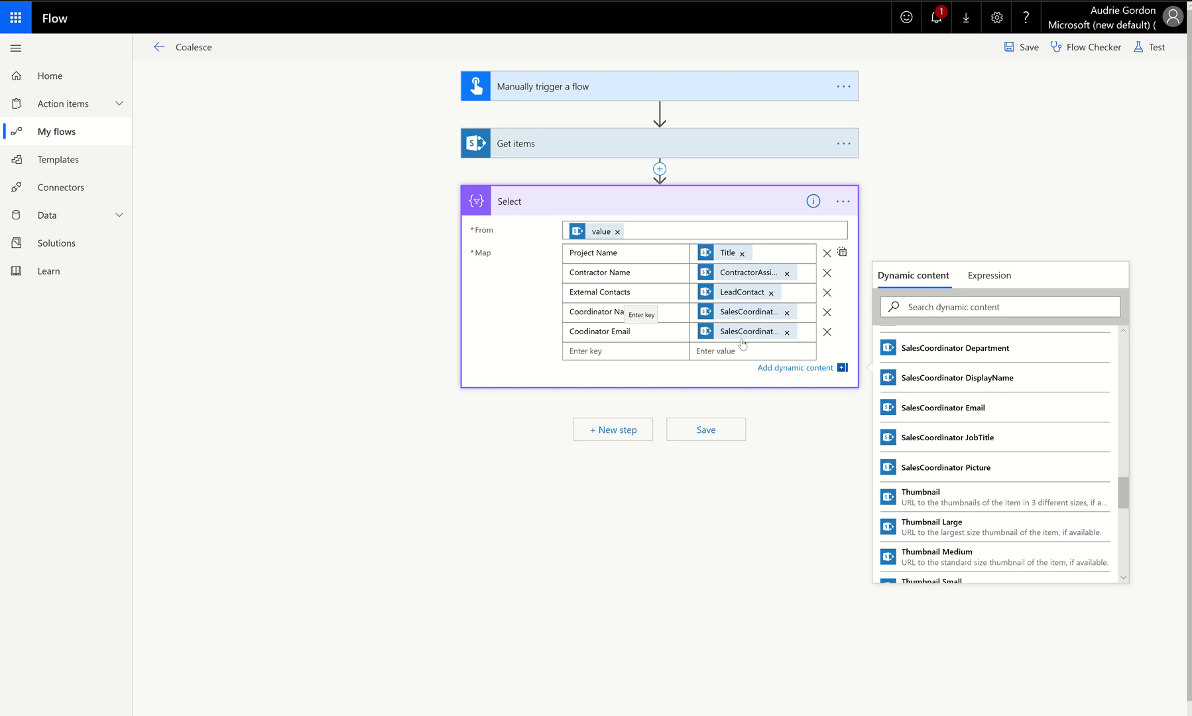
left_click(628, 350)
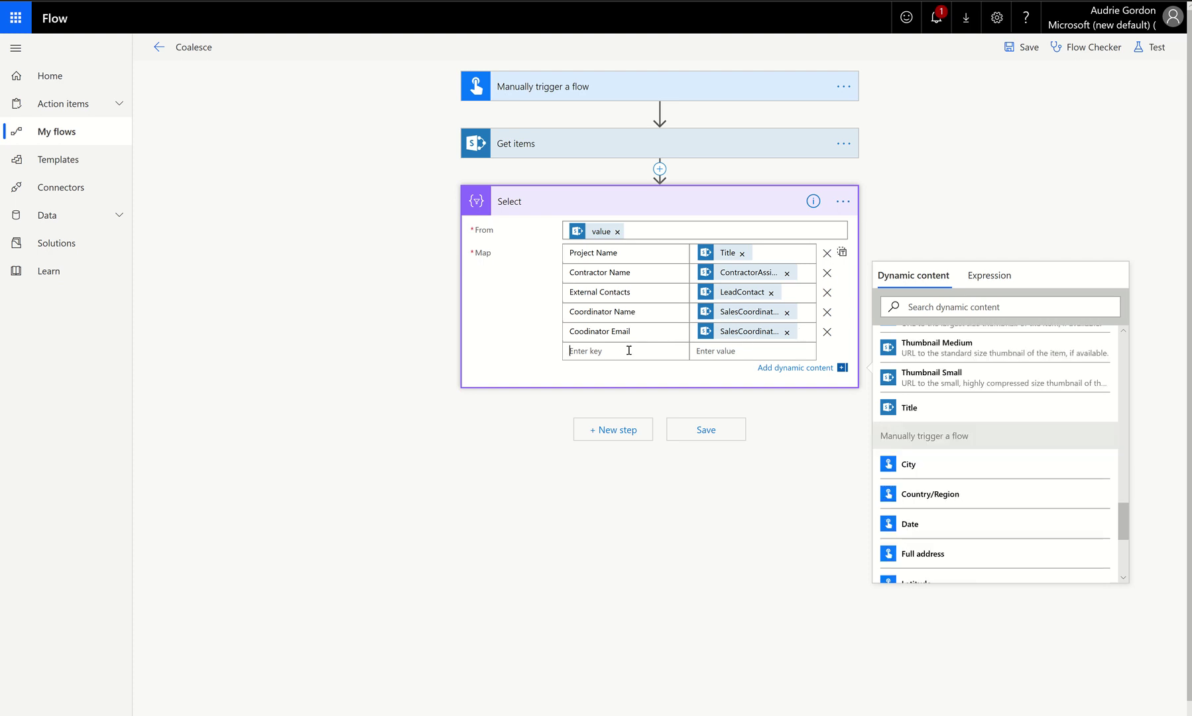
Add a Created By Email key whose value is the item creator's email address
type("Created By")
left_click(747, 350)
scroll(1019, 439, "up", 10)
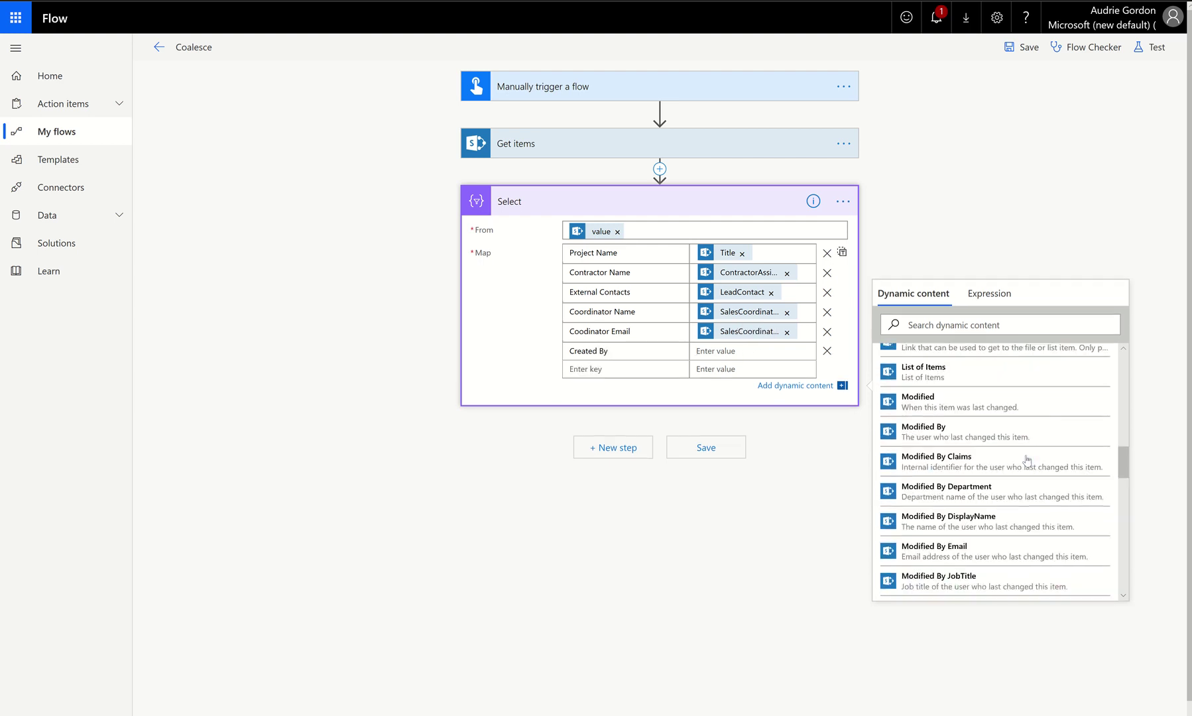
scroll(1026, 460, "up", 3)
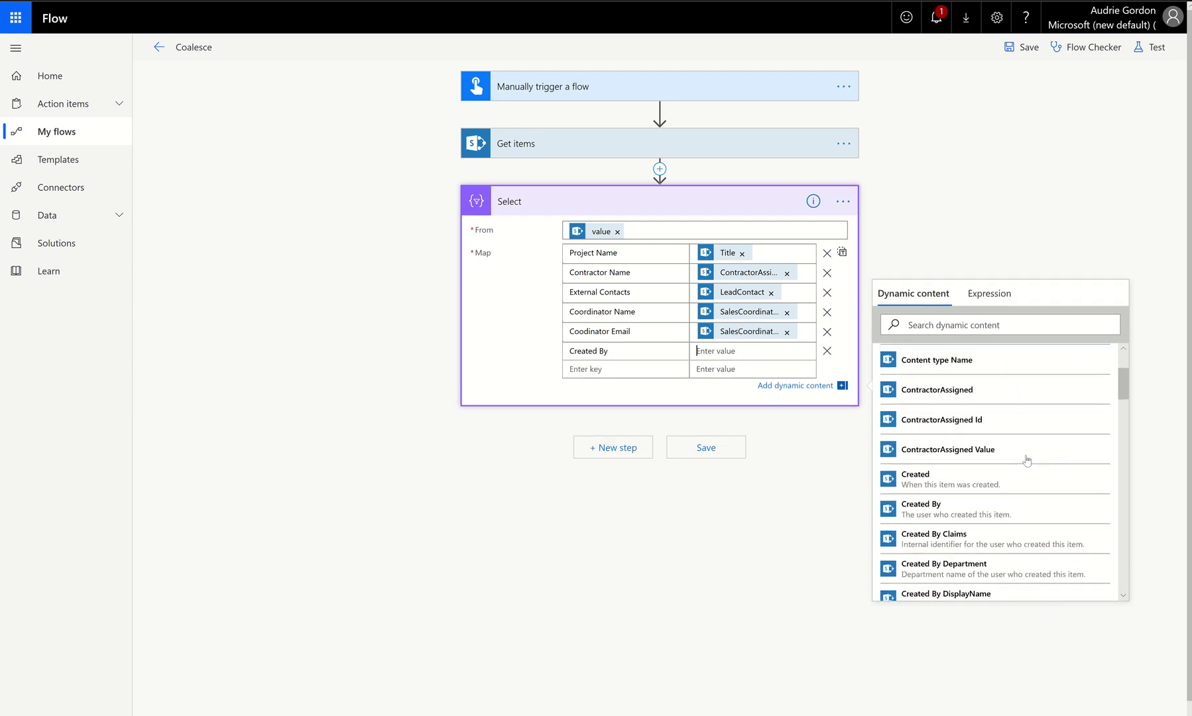
scroll(1026, 460, "down", 5)
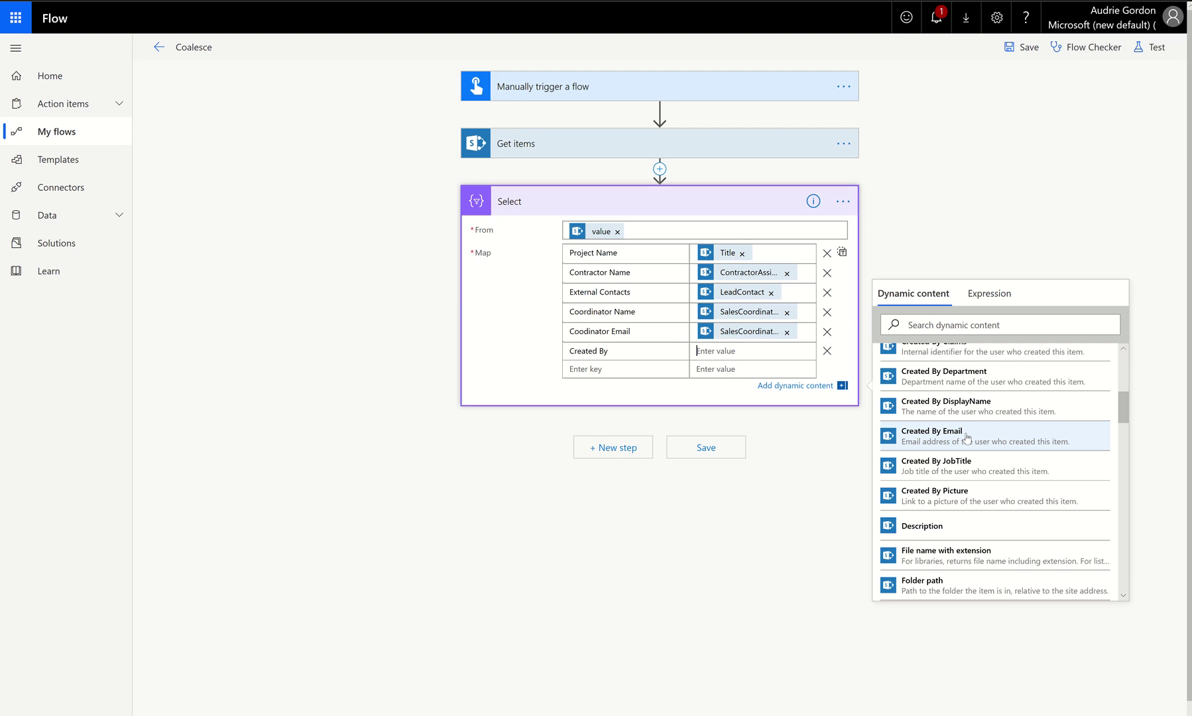
scroll(967, 467, "up", 2)
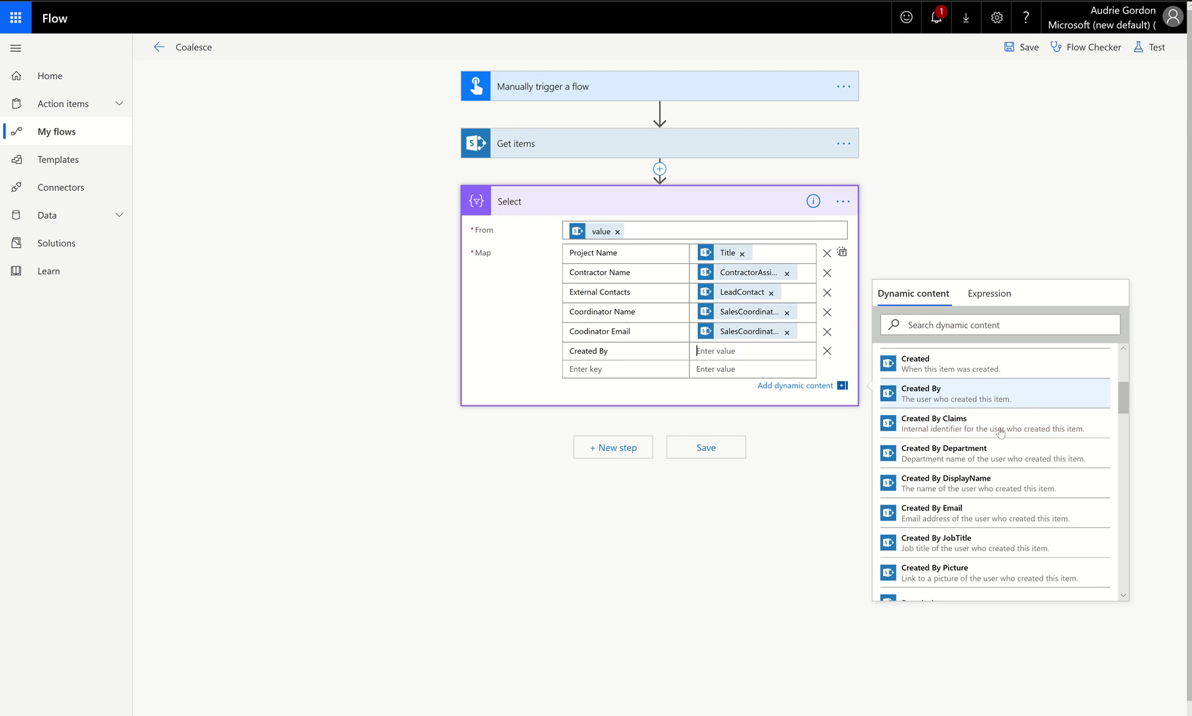
scroll(972, 530, "down", 3)
left_click(954, 437)
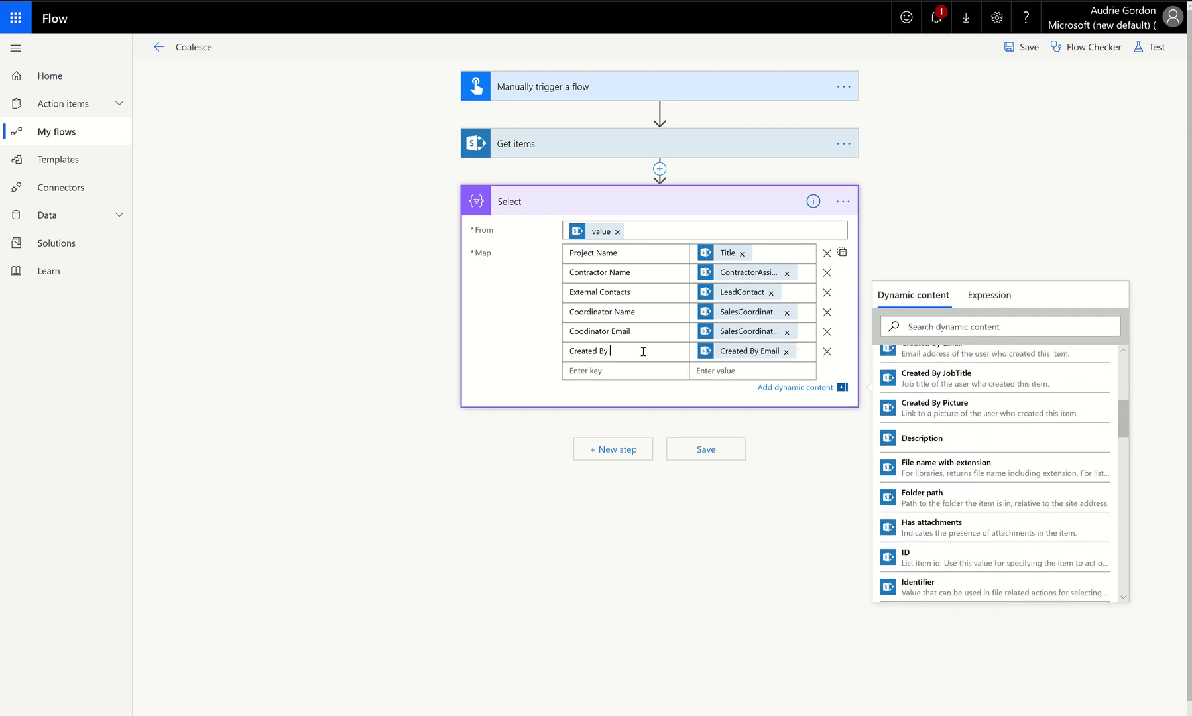
type("Email")
Save and test-run the flow with a manual trigger
left_click(1145, 61)
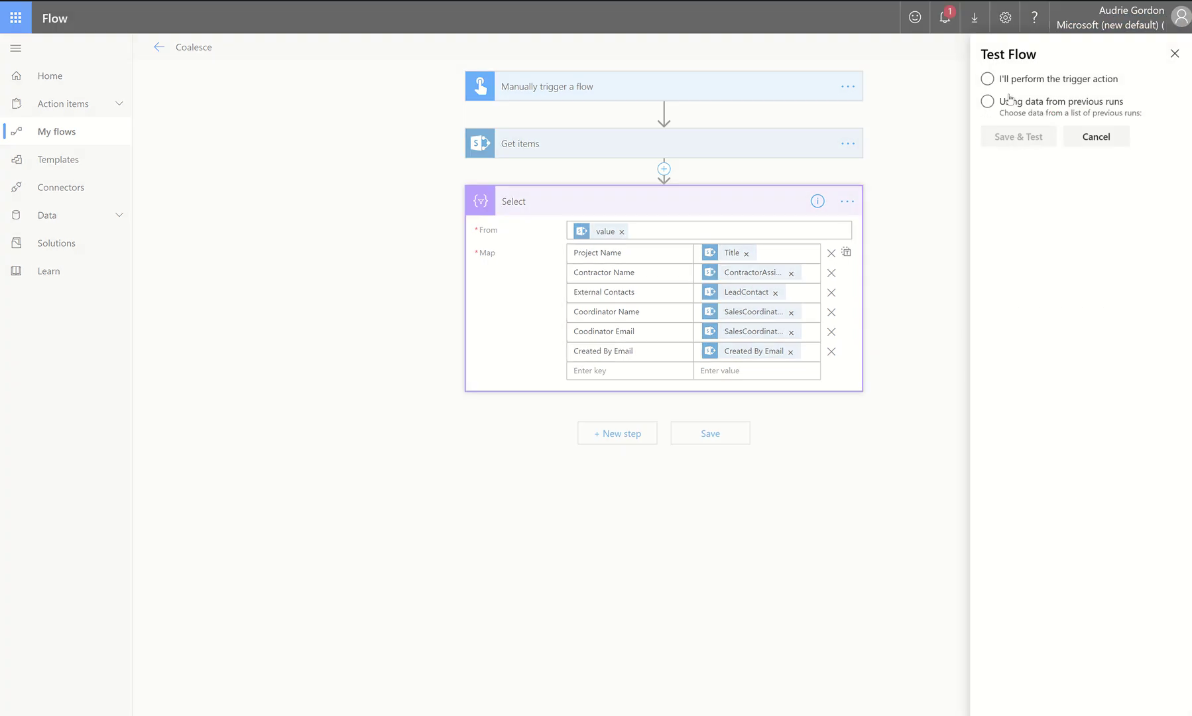
left_click(1010, 79)
left_click(1014, 128)
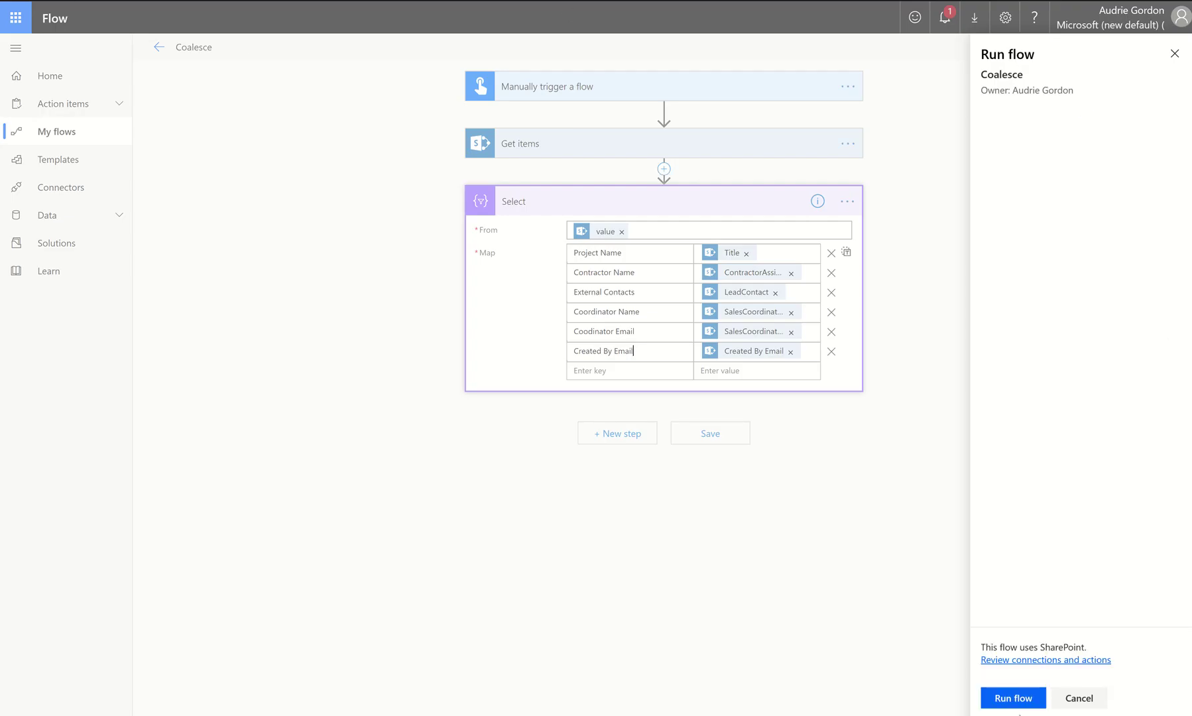
left_click(1007, 698)
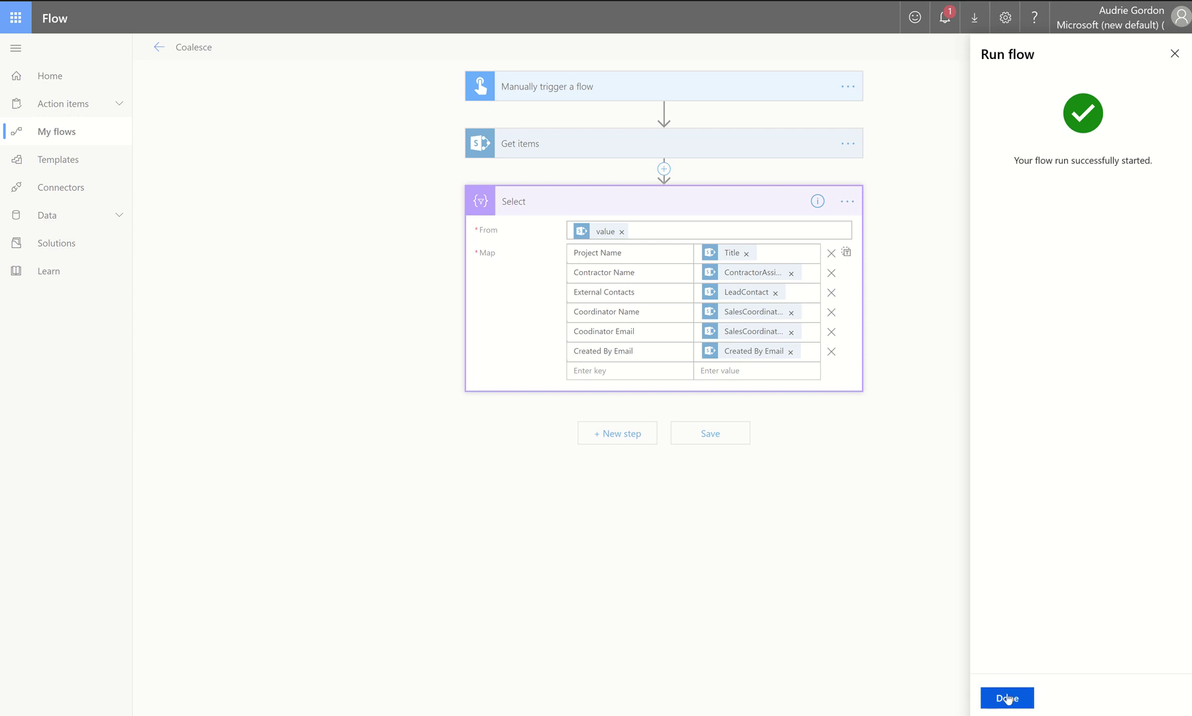
left_click(1006, 697)
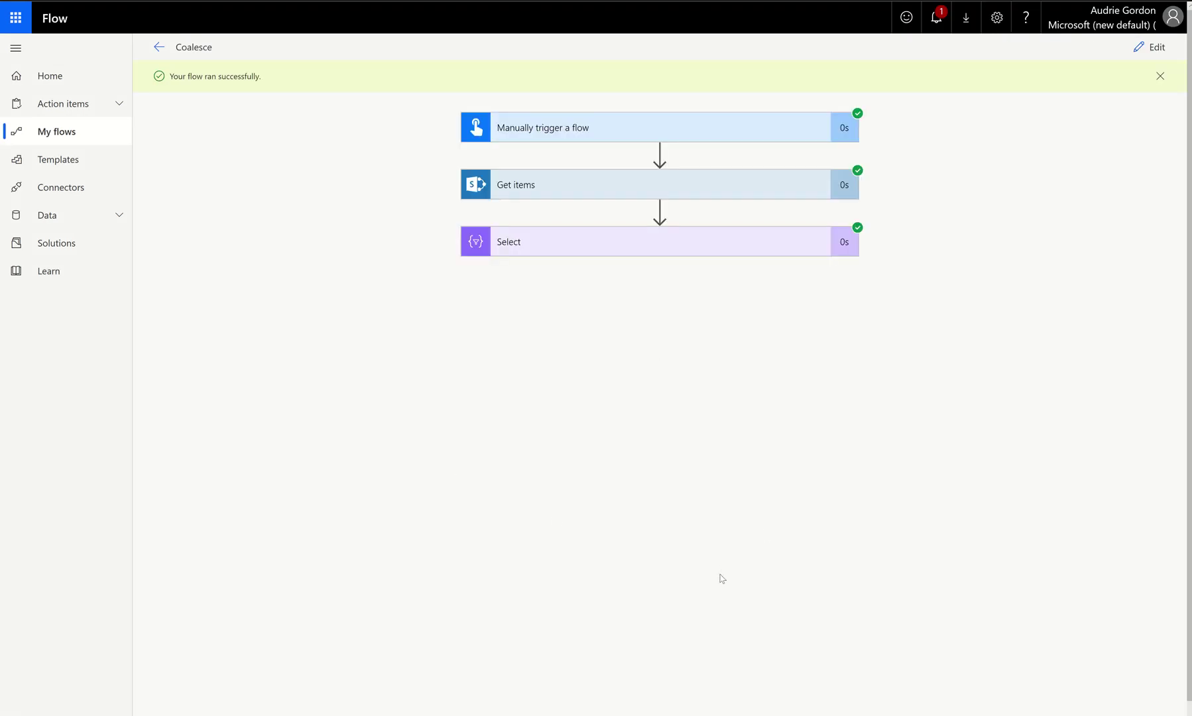
Inspect the Select output, highlighting the null External Contacts and Coordinator Name lines
left_click(670, 250)
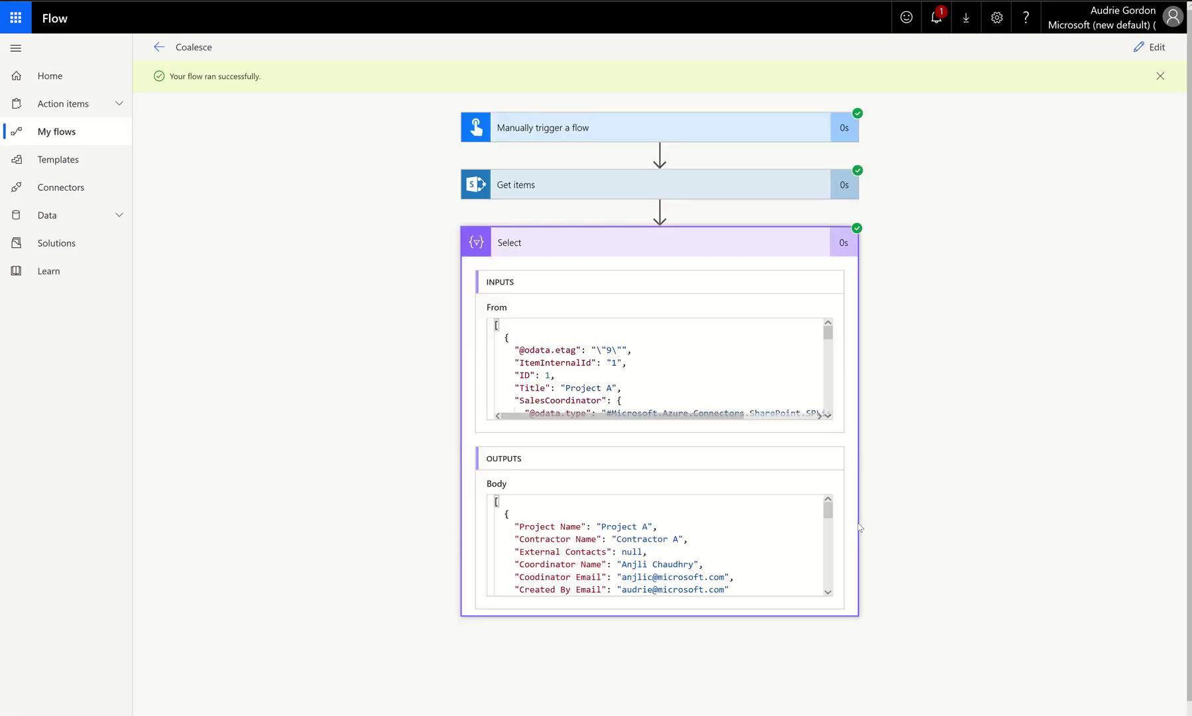
scroll(724, 529, "down", 1)
scroll(722, 527, "up", 1)
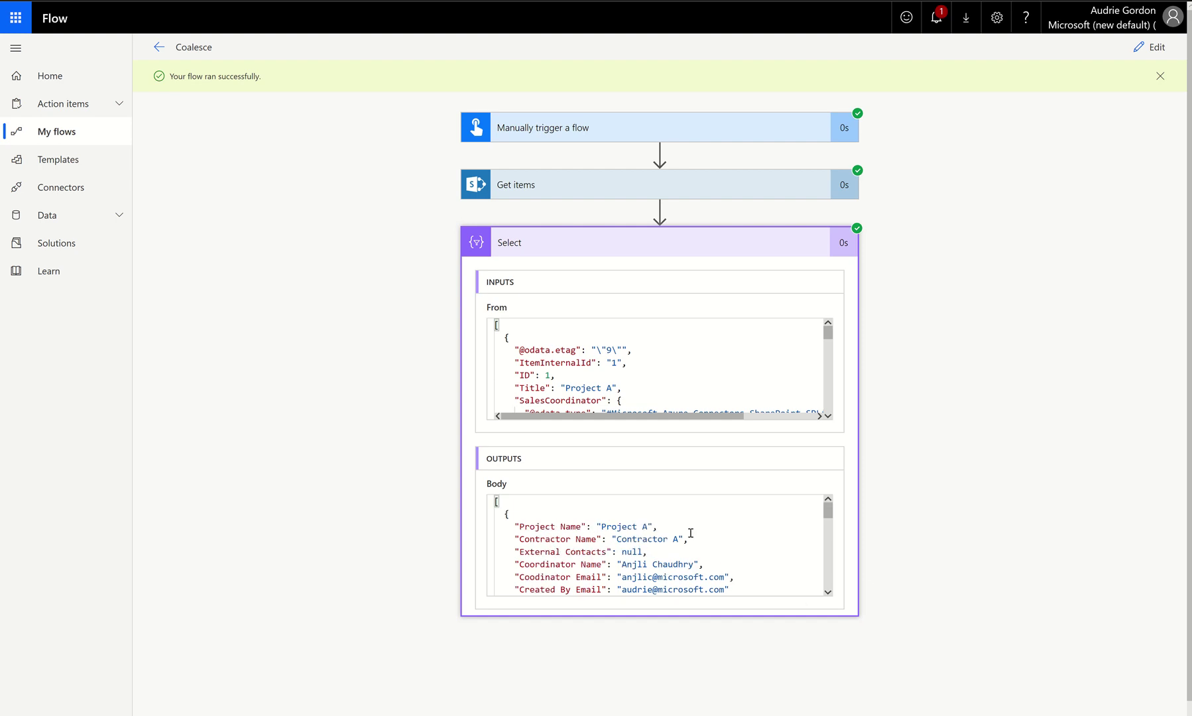
left_click_drag(828, 512, 828, 521)
left_click_drag(683, 501, 515, 515)
left_click_drag(647, 528, 515, 527)
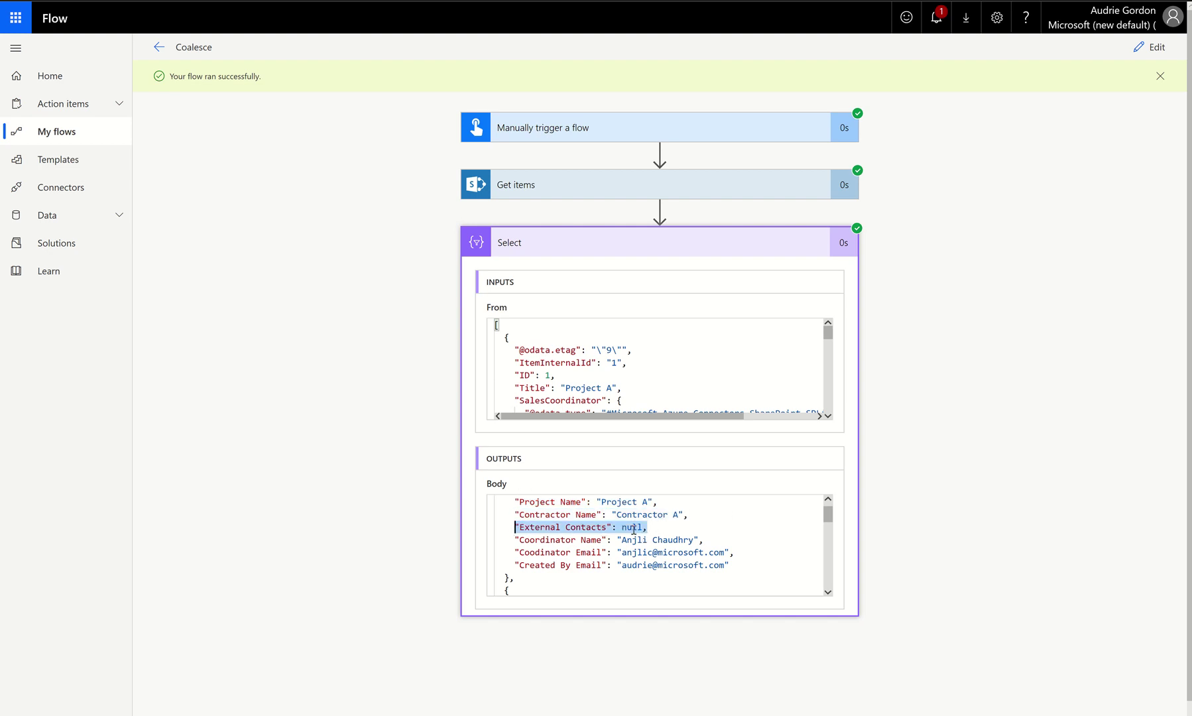
left_click_drag(724, 541, 481, 548)
left_click_drag(772, 553, 664, 552)
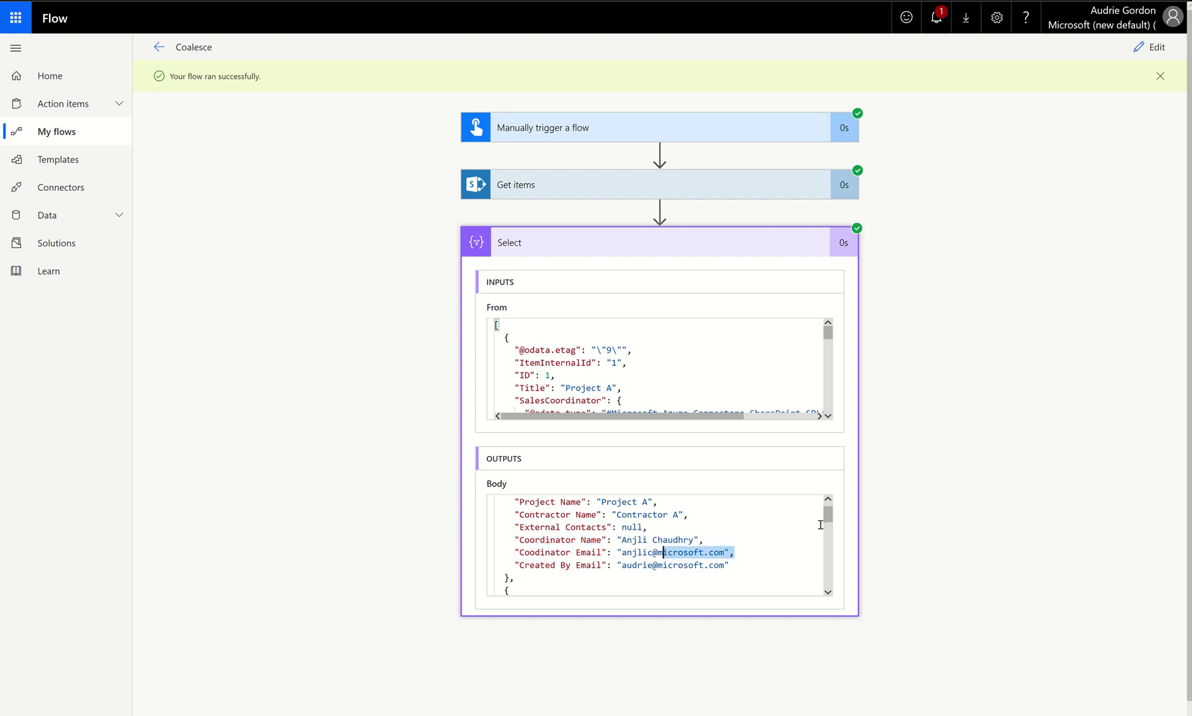
mouse_move(829, 517)
left_mouse_down()
mouse_move(830, 583)
mouse_move(823, 491)
left_mouse_up()
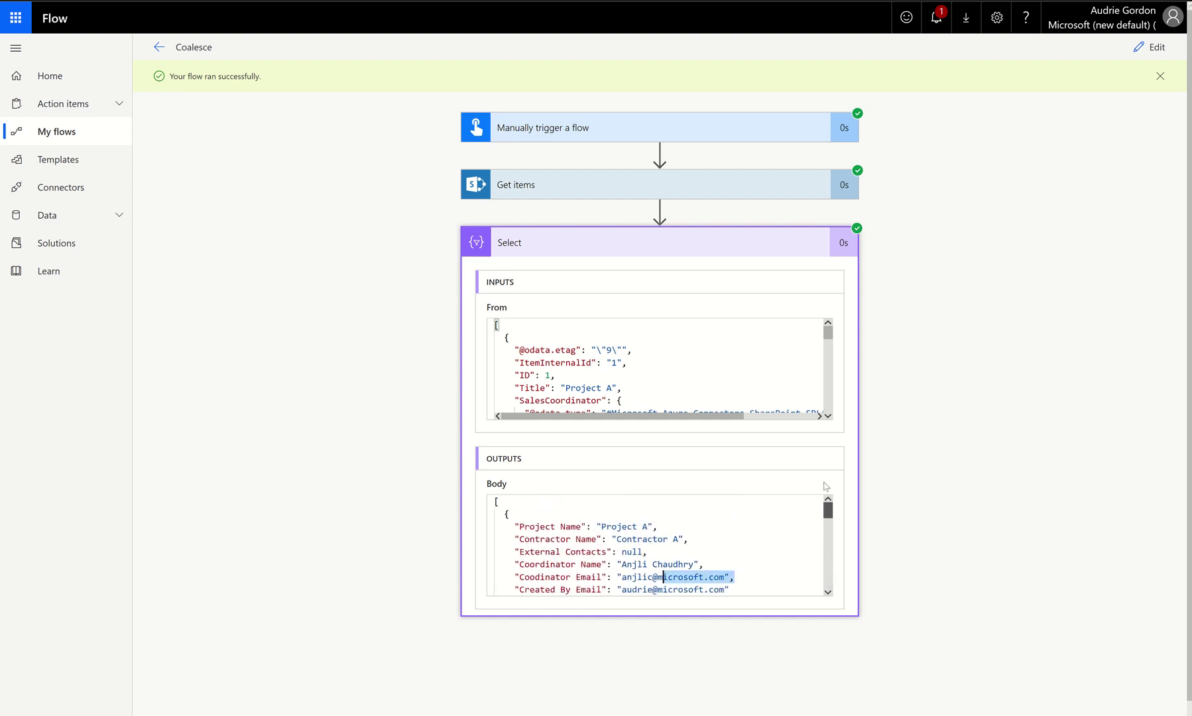
Back in the editor, add an Office 365 Outlook 'Send an email' action after Select
left_click(1153, 47)
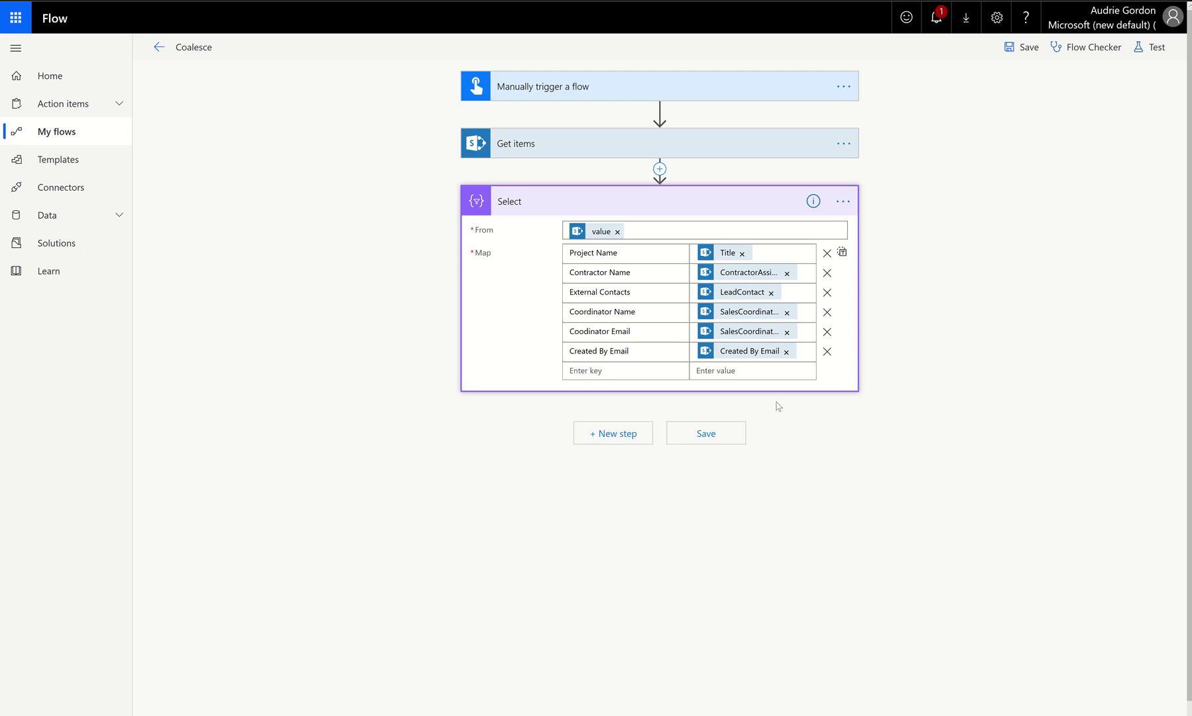
left_click(626, 432)
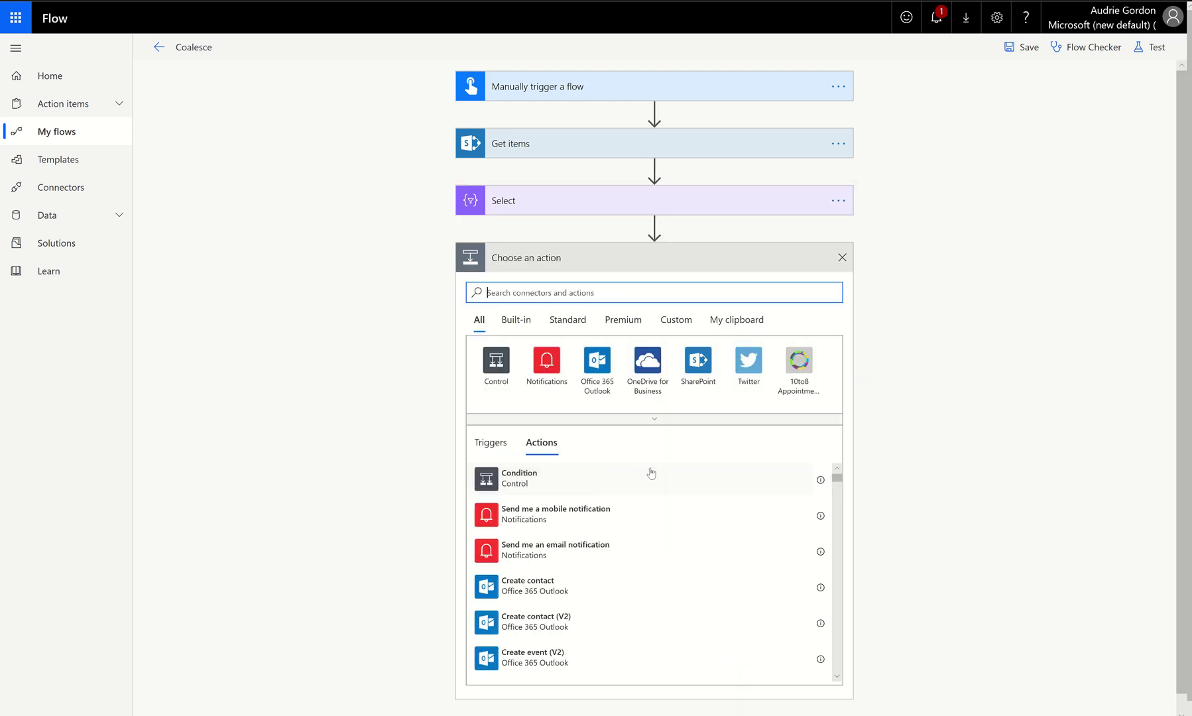
type("send ")
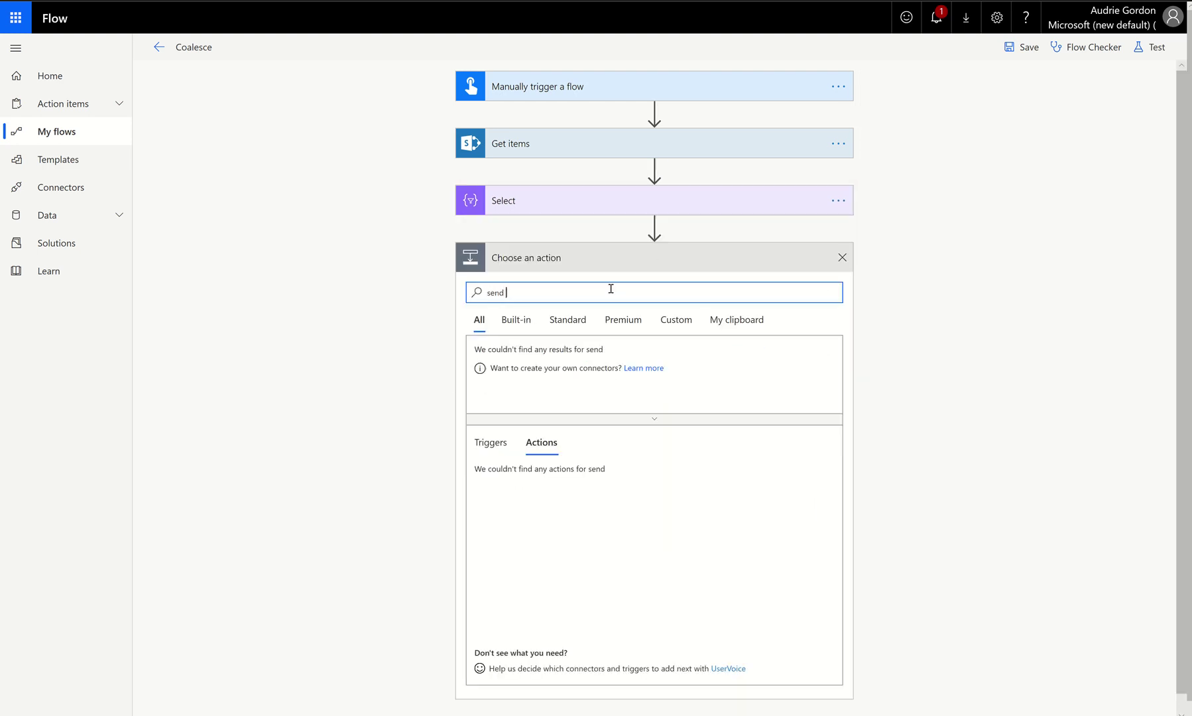
type("an email")
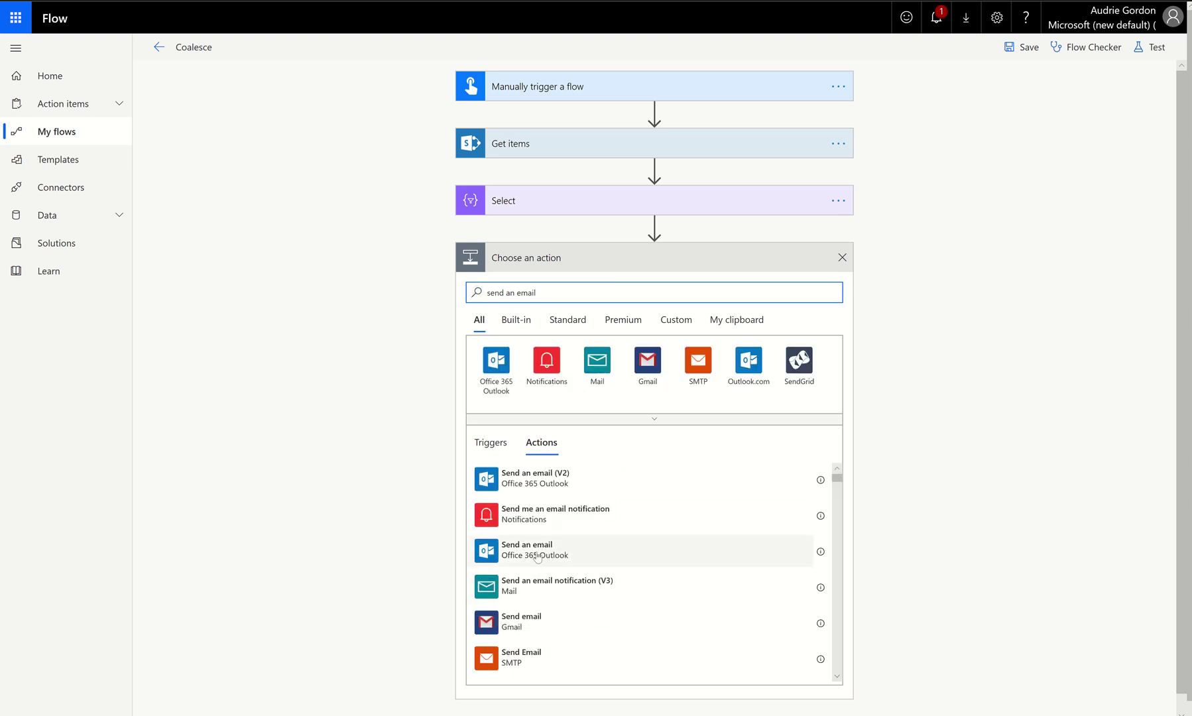
left_click(538, 557)
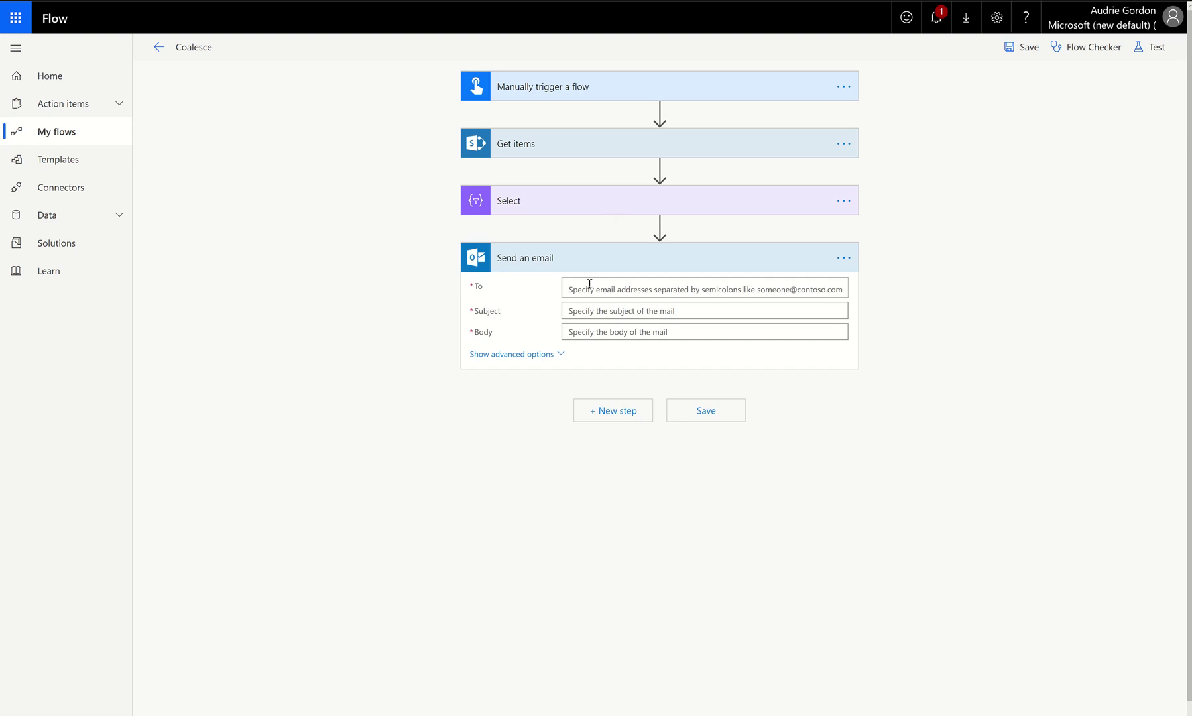
Show all Get items fields in Dynamic content for the To field
left_click(589, 284)
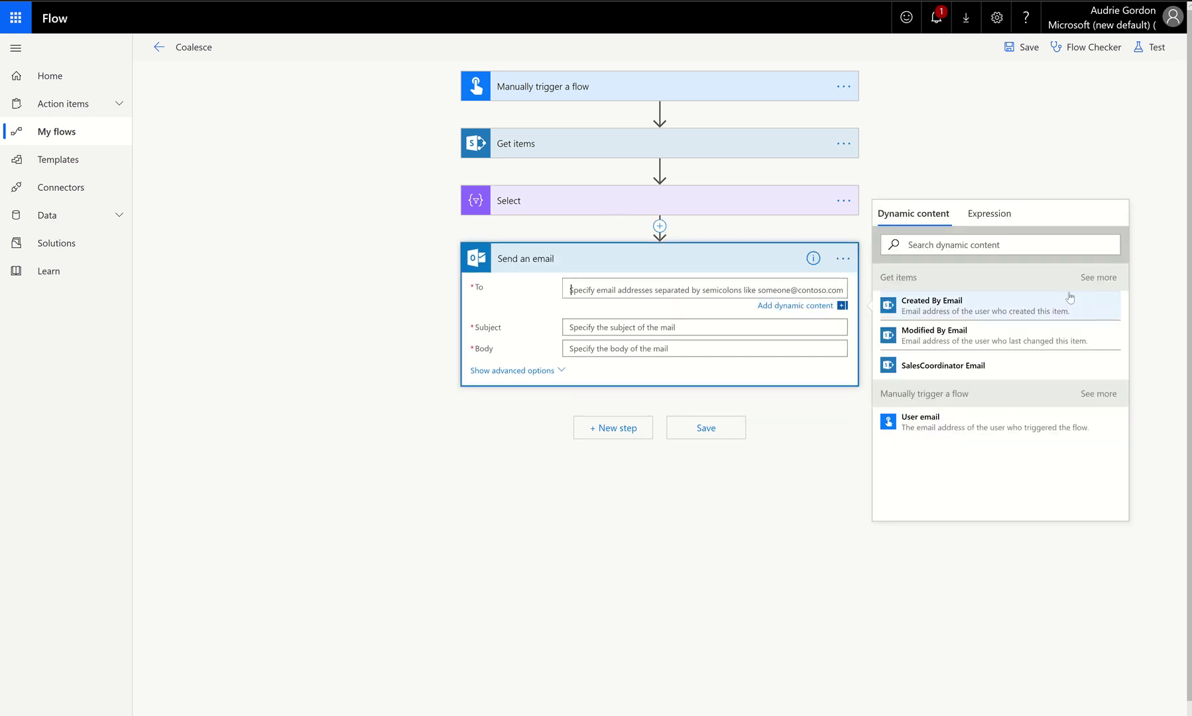
left_click(1095, 278)
scroll(1025, 437, "down", 5)
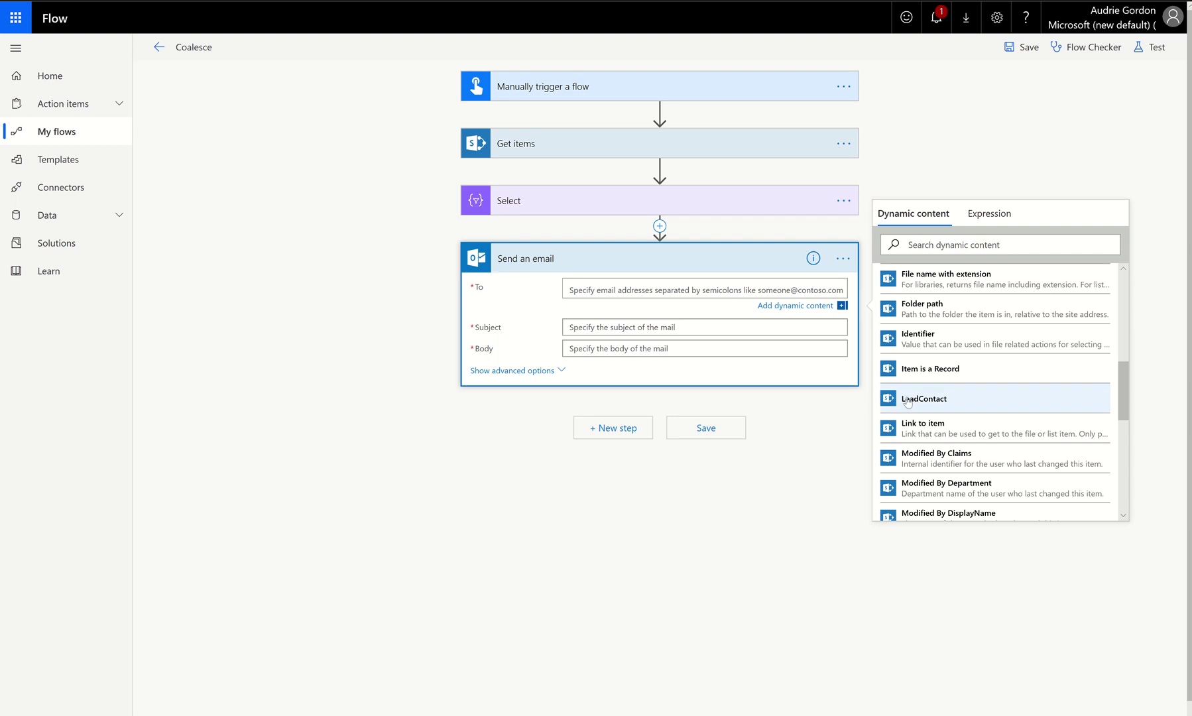
Set the email's To field to LeadContact, without a trailing semicolon
left_click(908, 400)
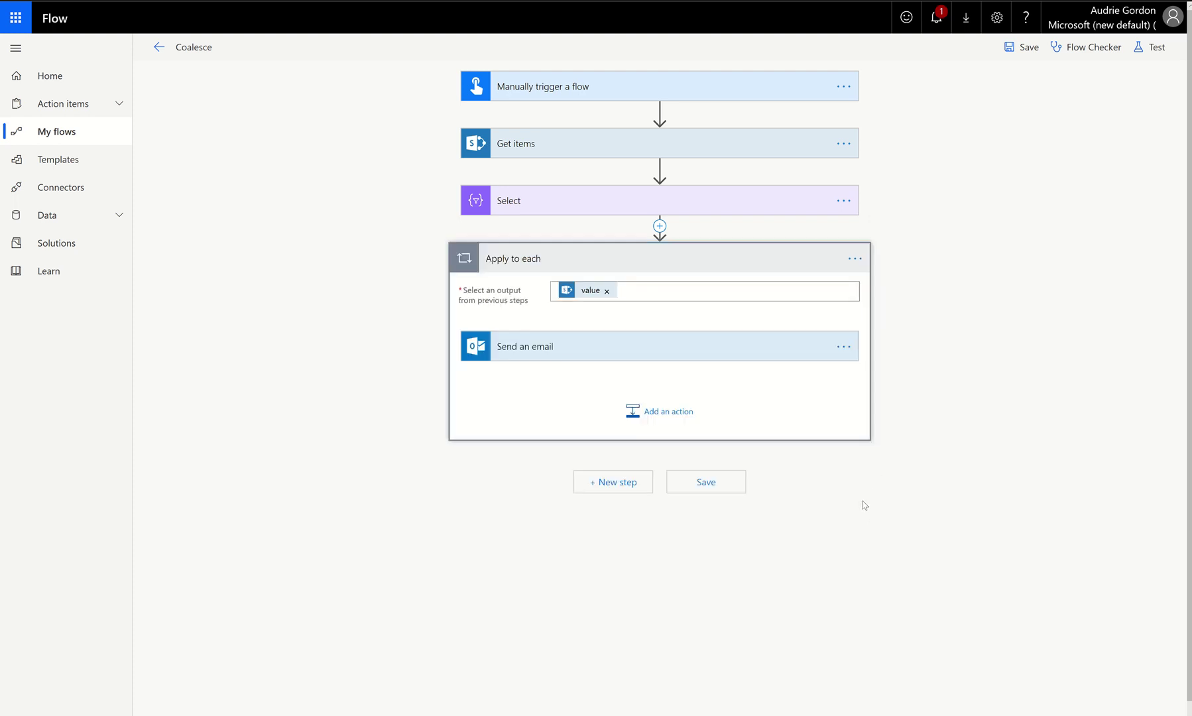
left_click(738, 351)
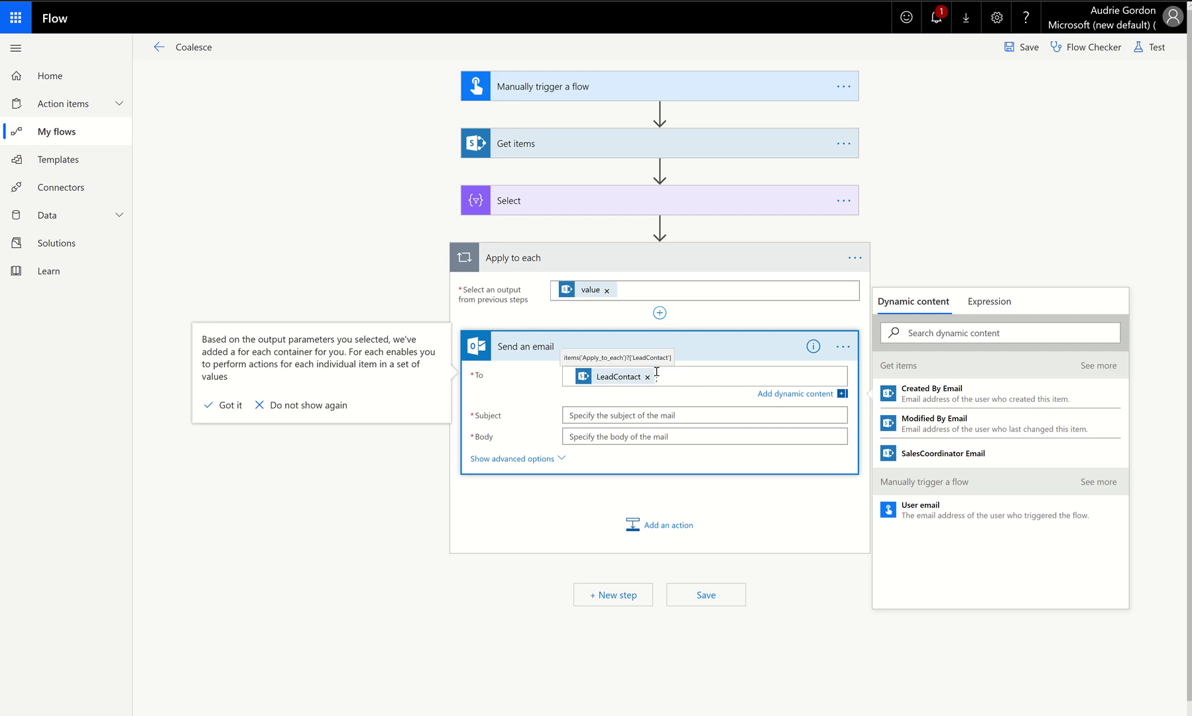
left_click(716, 378)
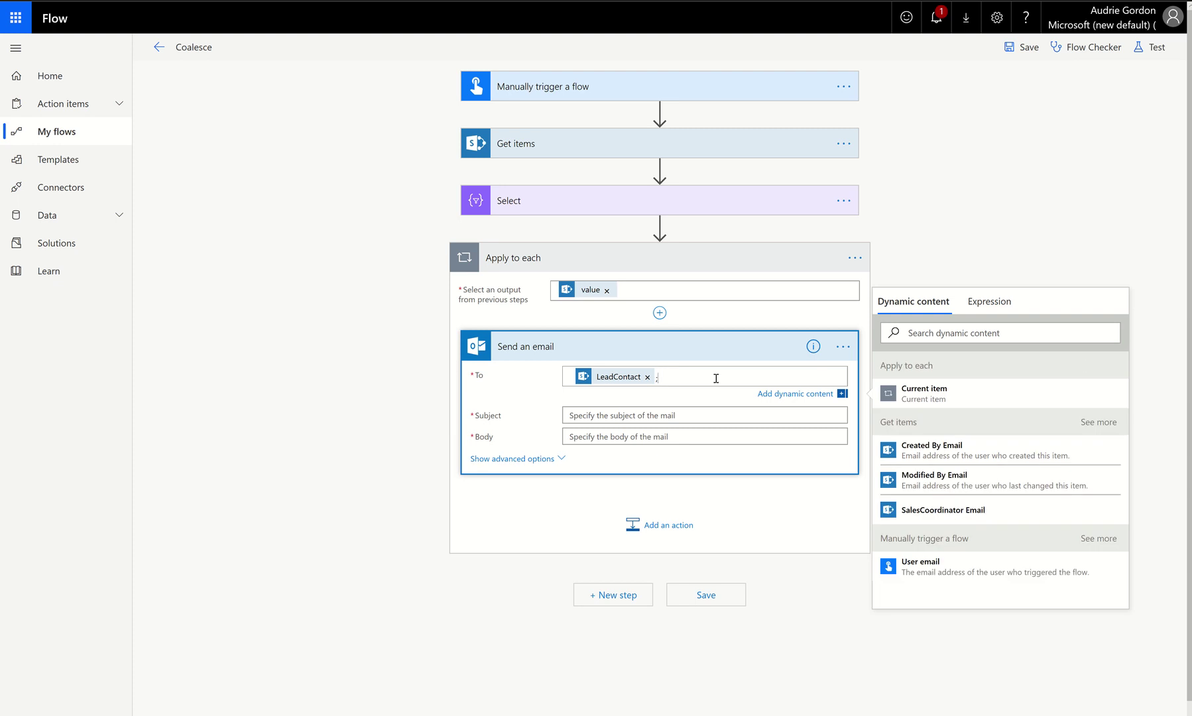
key("BackSpace")
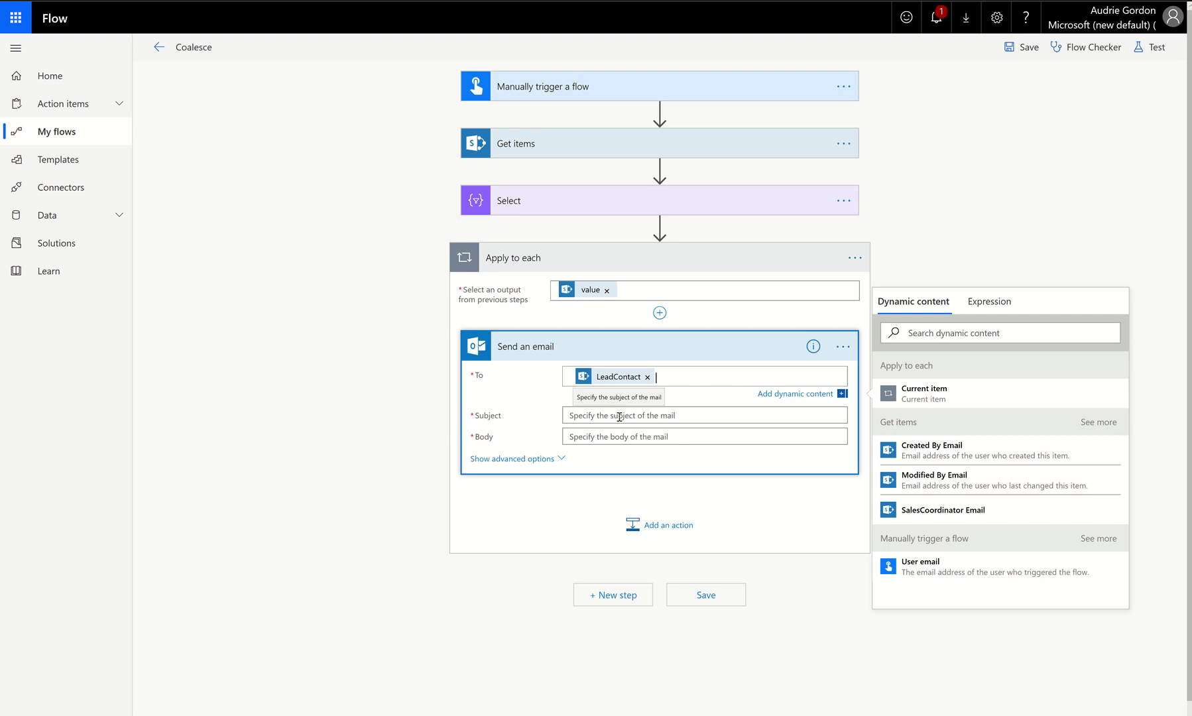
Set the subject to 'Project Coordinator Notification for Project:' followed by Title
left_click(611, 416)
type("T")
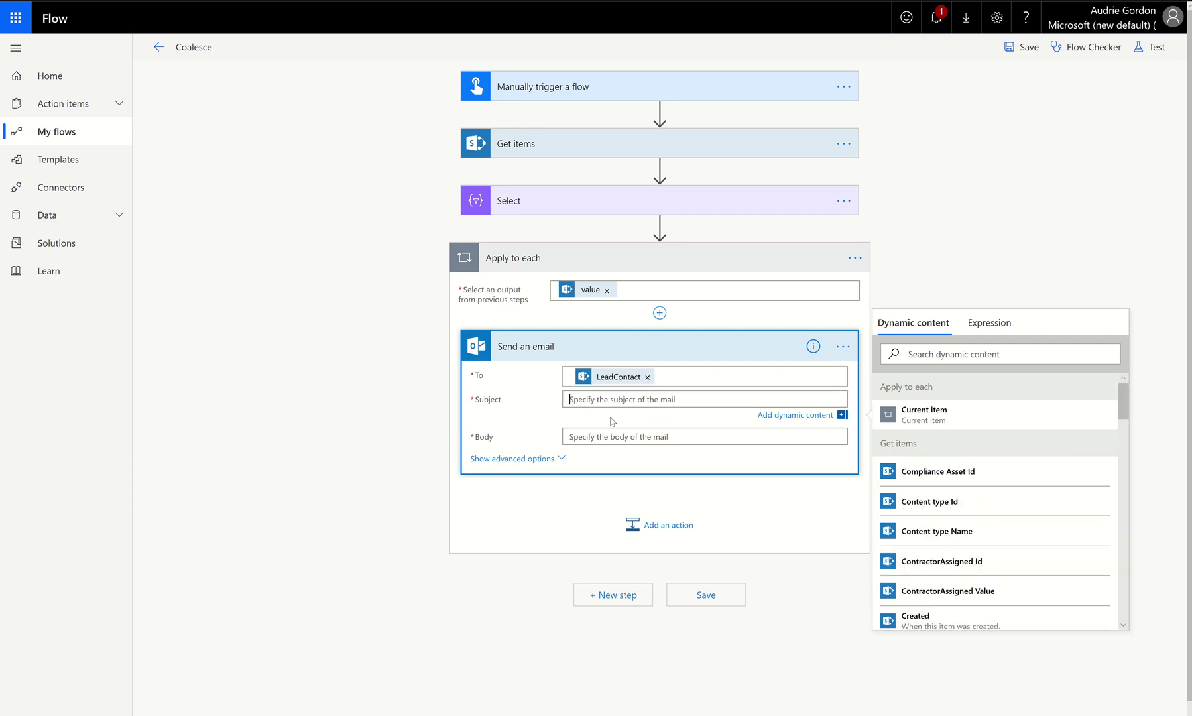
type("Project Coordinator Notitication")
key("BackSpace")
key("BackSpace")
key("BackSpace")
key("BackSpace")
key("BackSpace")
key("BackSpace")
key("BackSpace")
key("BackSpace")
key("BackSpace")
type("ification for Project:")
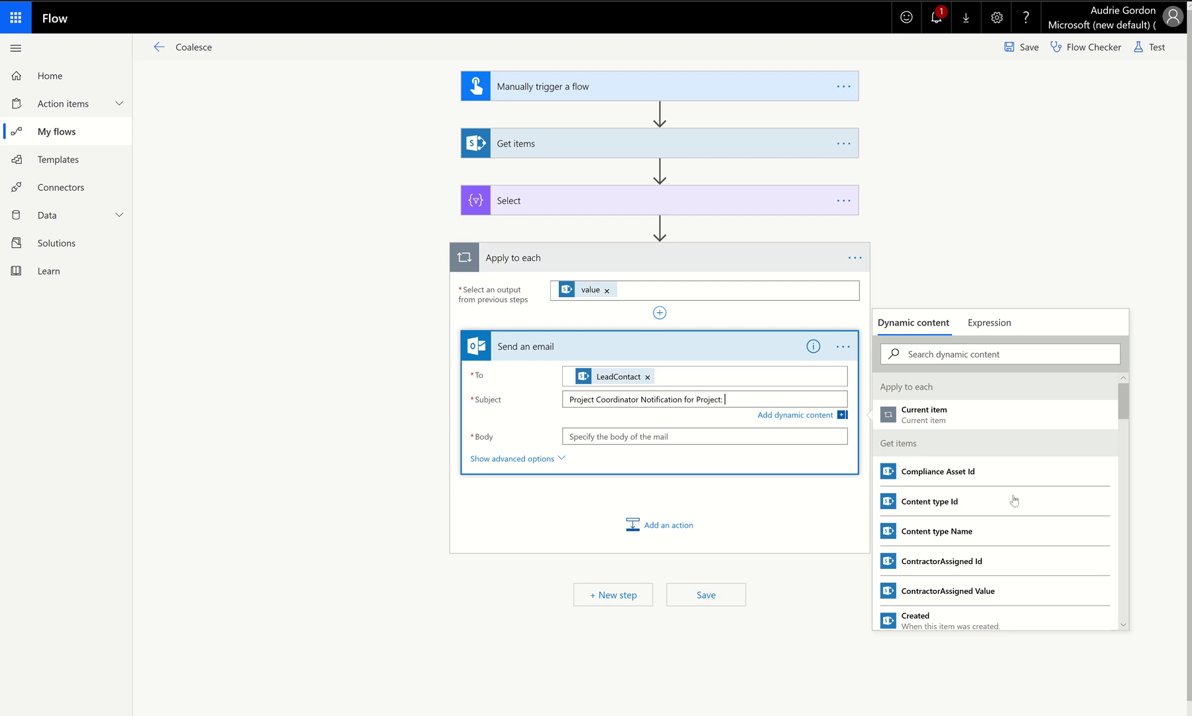
scroll(1014, 517, "down", 10)
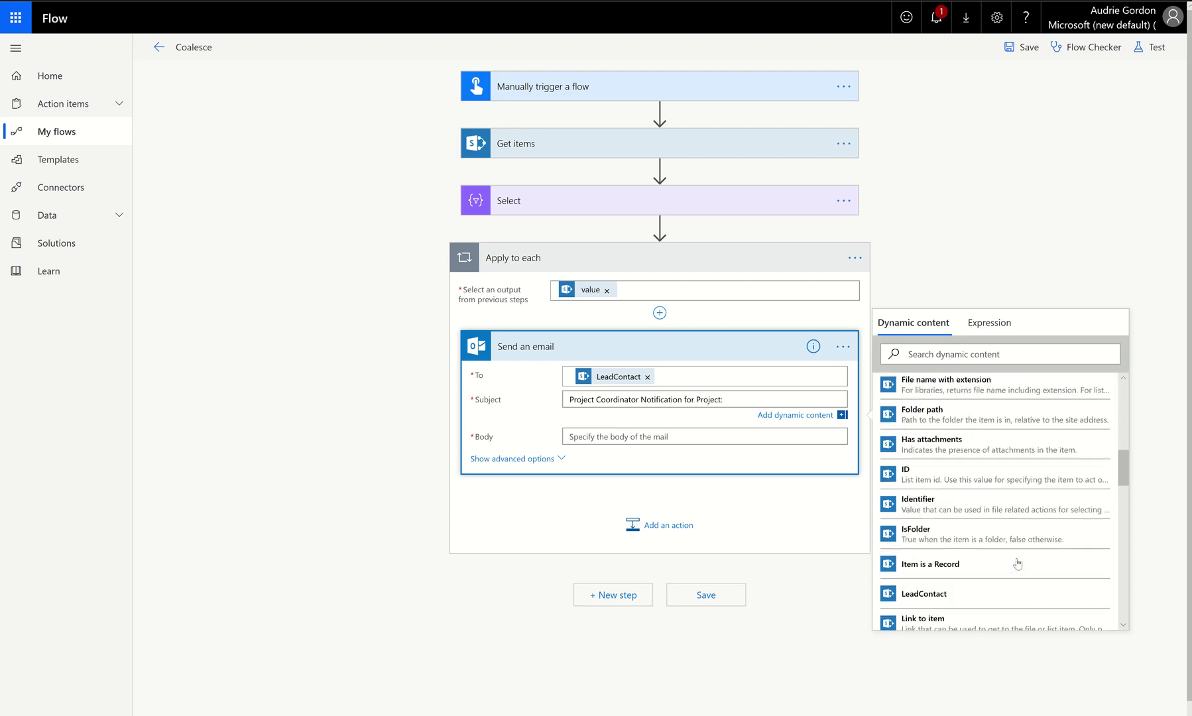
scroll(1017, 562, "down", 5)
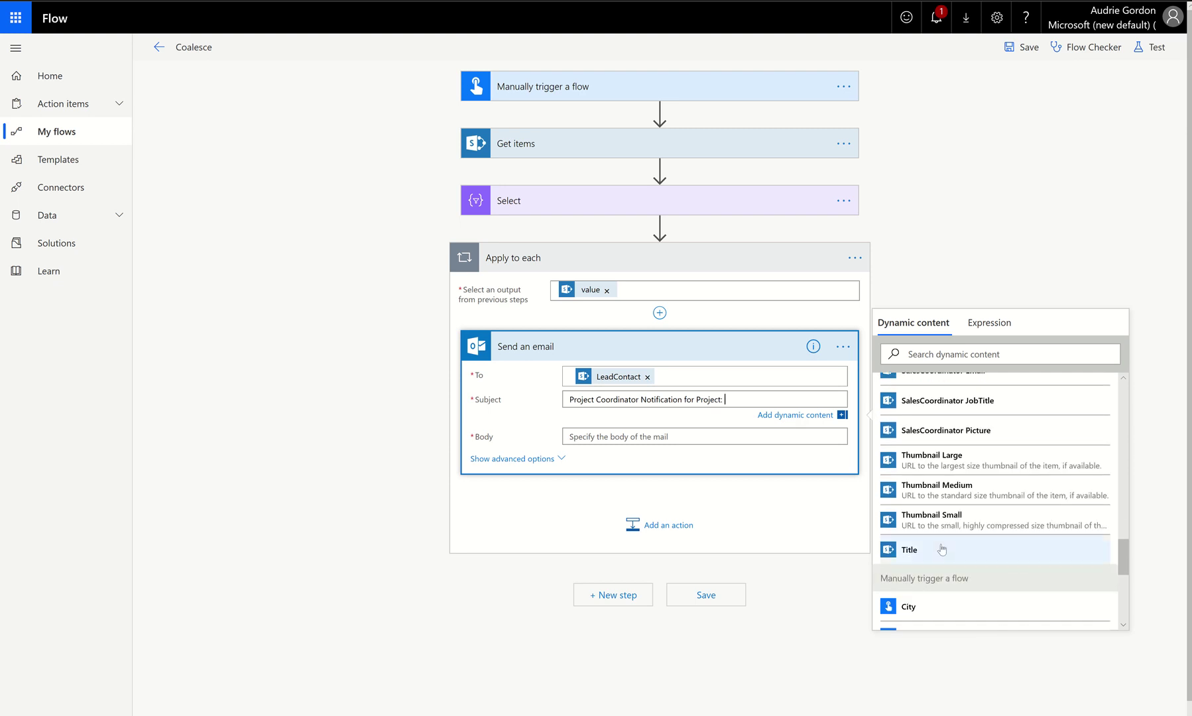
left_click(928, 550)
Write the body 'Your coordinator name is' plus SalesCoordinator DisplayName, then save and test
left_click(594, 436)
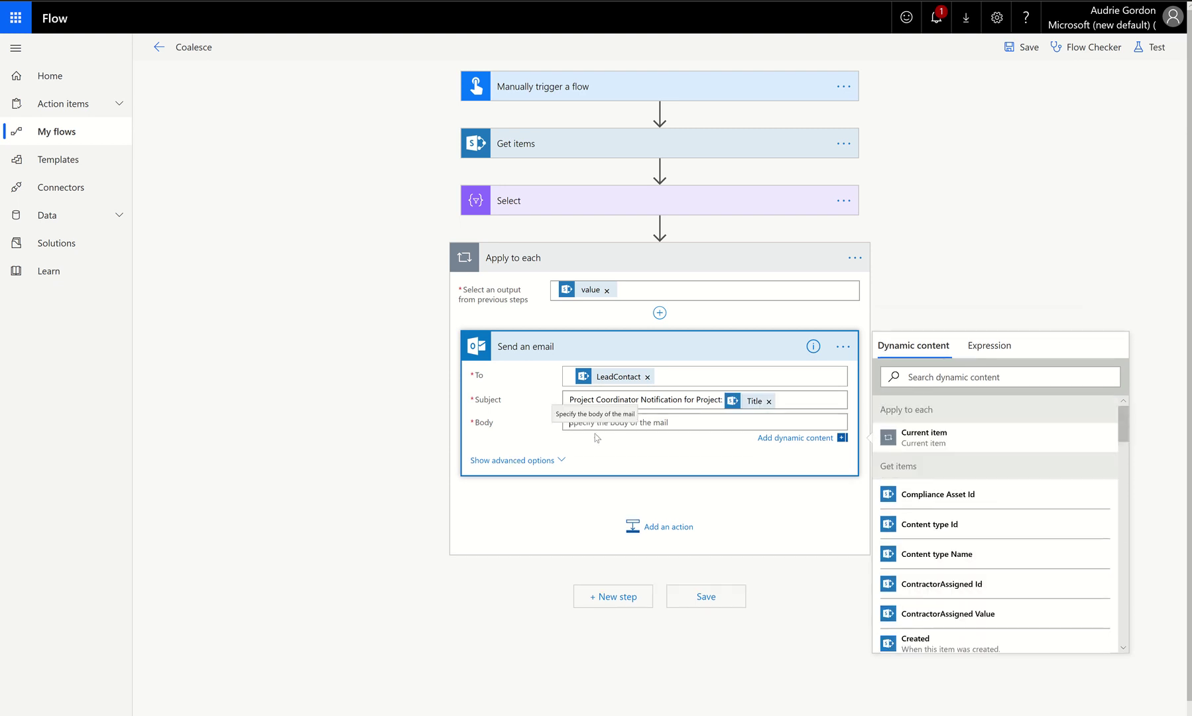
type("Your coop")
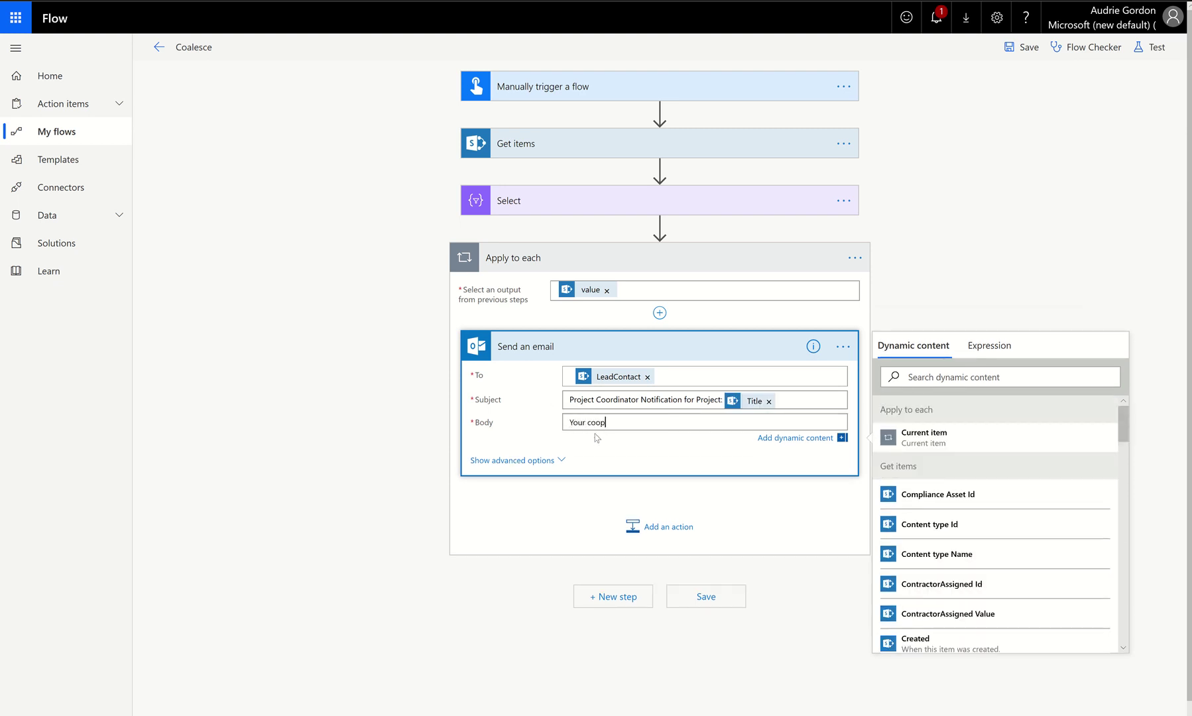
key("BackSpace")
type("rdinato")
key("BackSpace")
type("or name is")
scroll(956, 596, "down", 5)
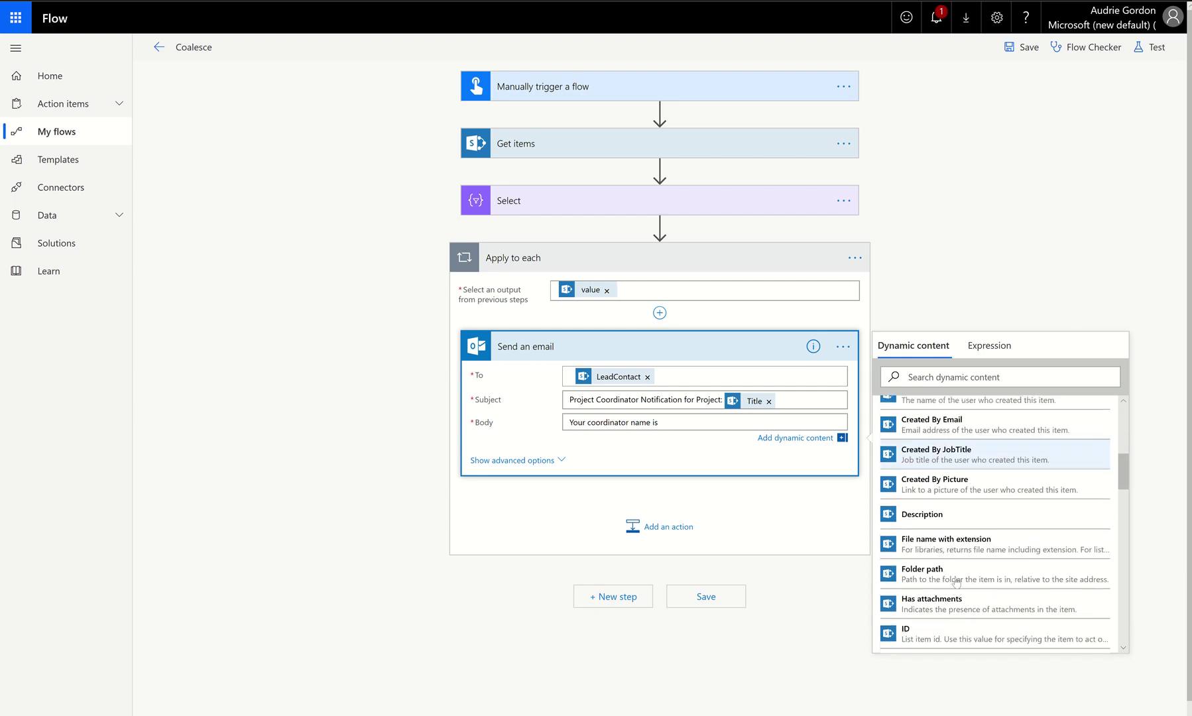
scroll(956, 582, "down", 4)
scroll(956, 581, "up", 6)
scroll(956, 582, "up", 2)
scroll(957, 581, "down", 8)
scroll(956, 581, "down", 4)
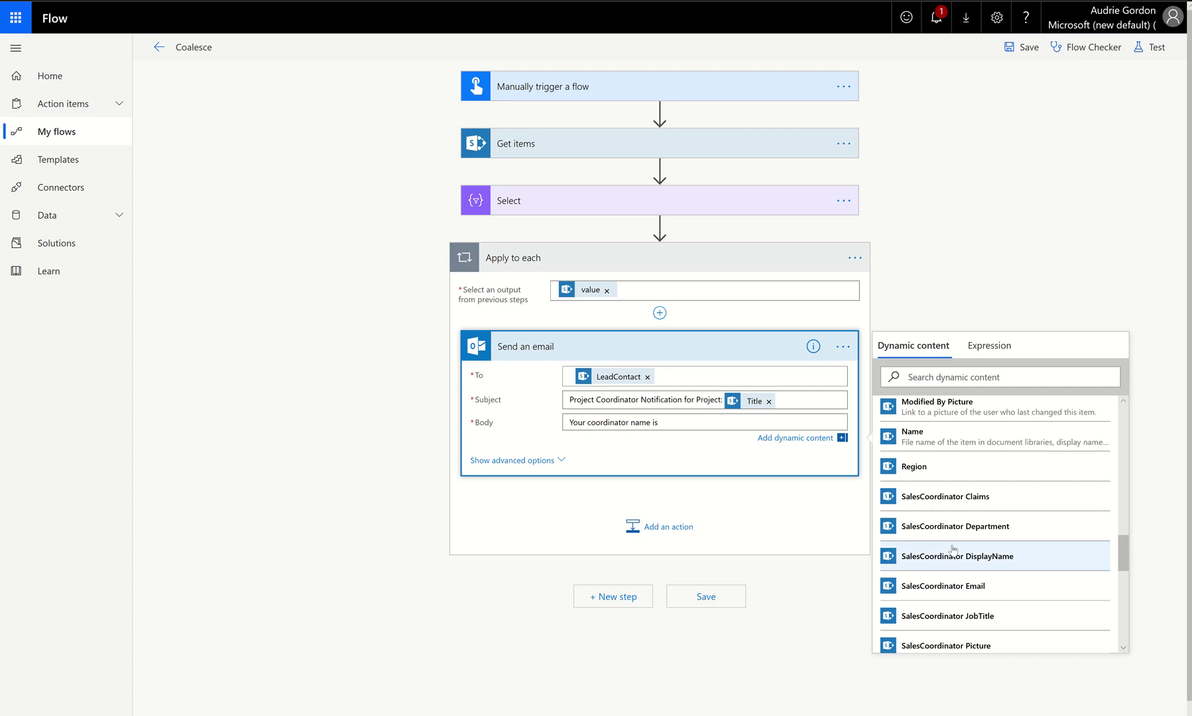
left_click(980, 564)
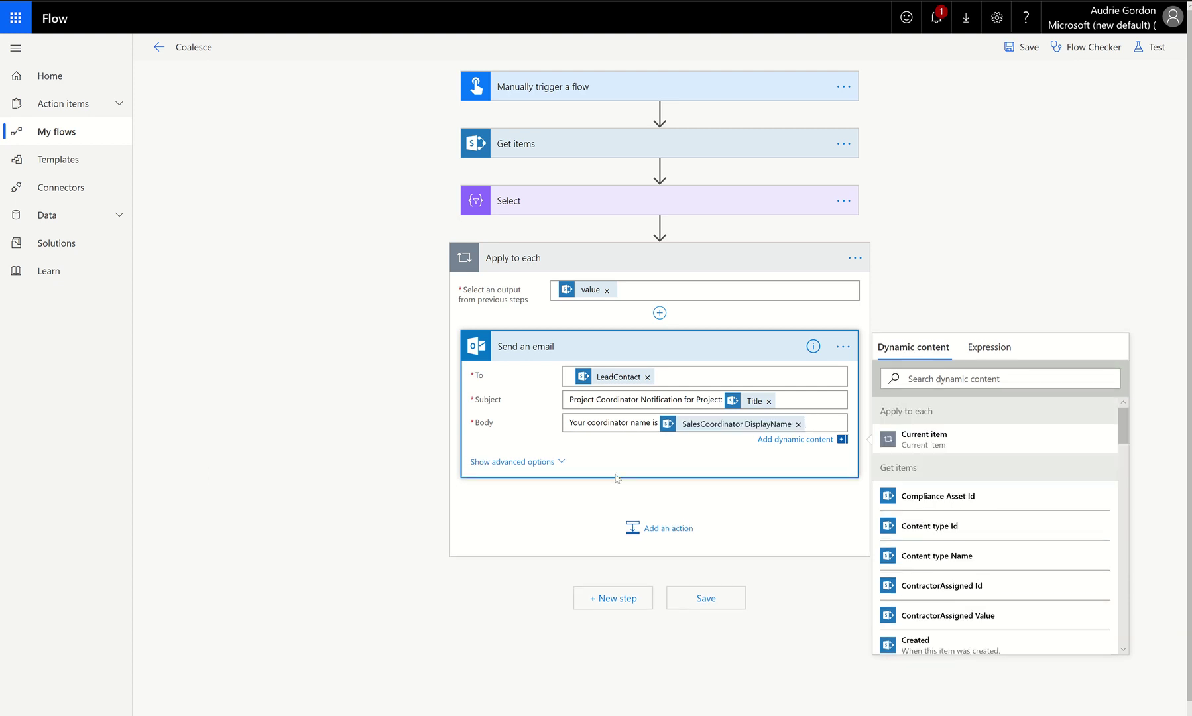
left_click(1156, 51)
left_click(1024, 144)
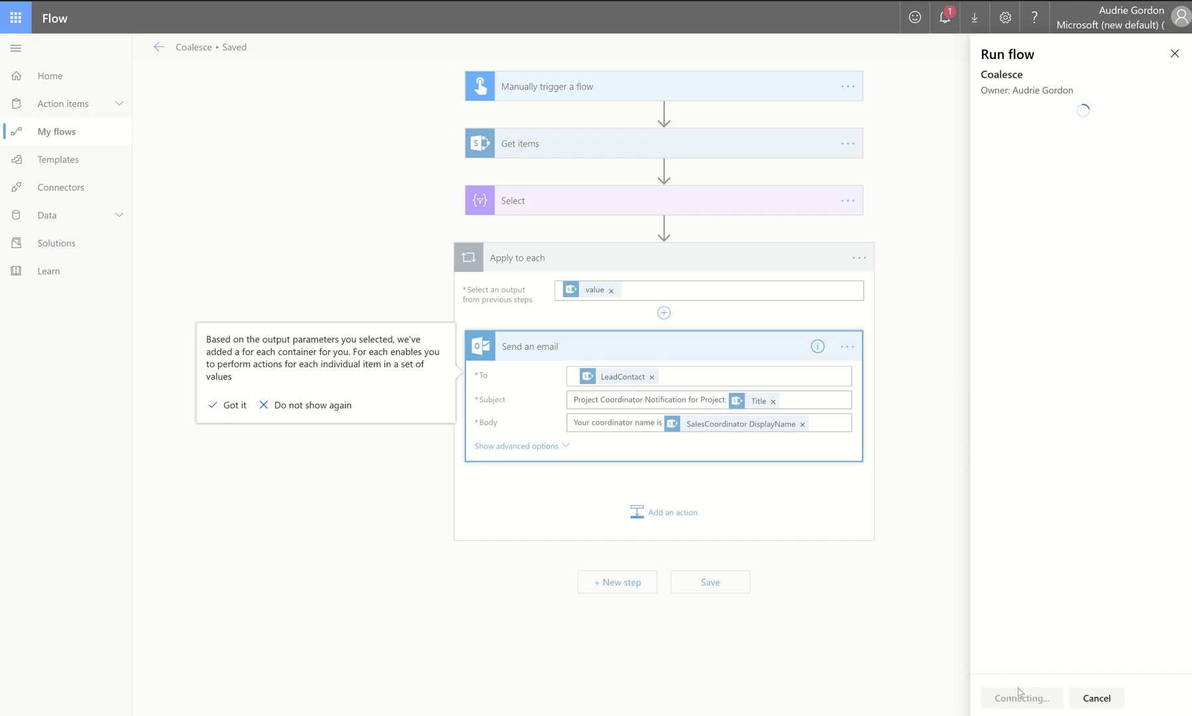
Run the flow test, read Send an email's BadRequest 400 error inside Apply to each, then resume editing
left_click(1013, 697)
left_click(1006, 697)
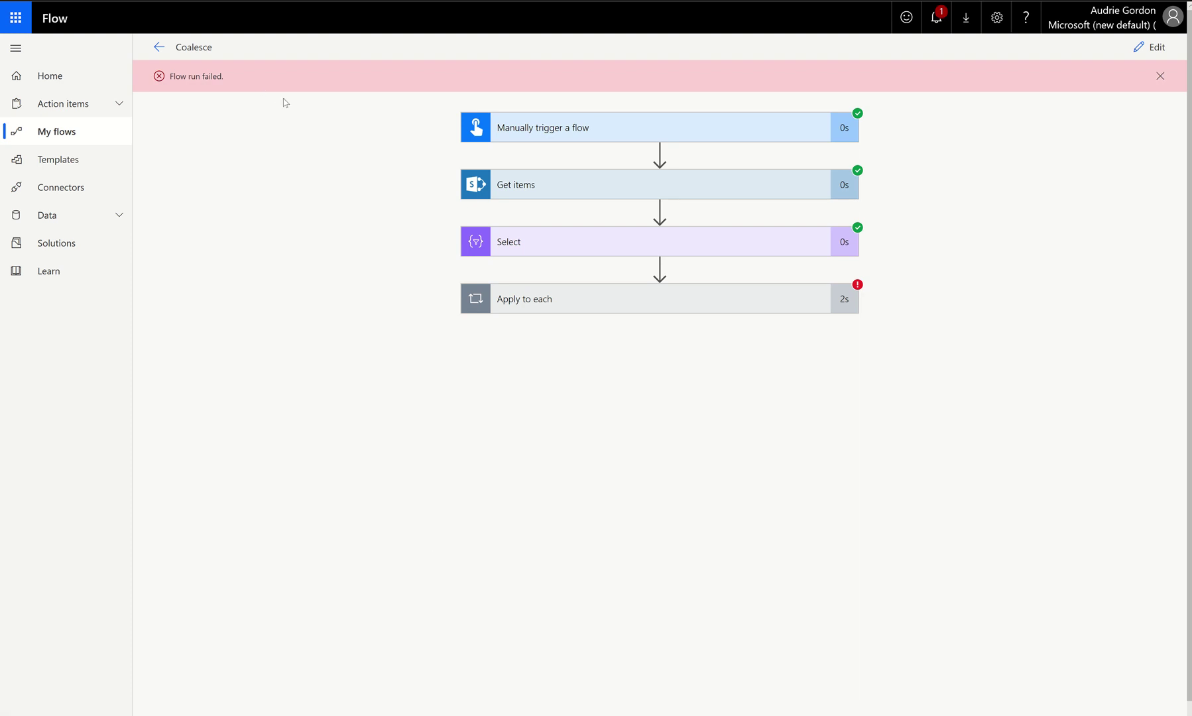
left_click(666, 298)
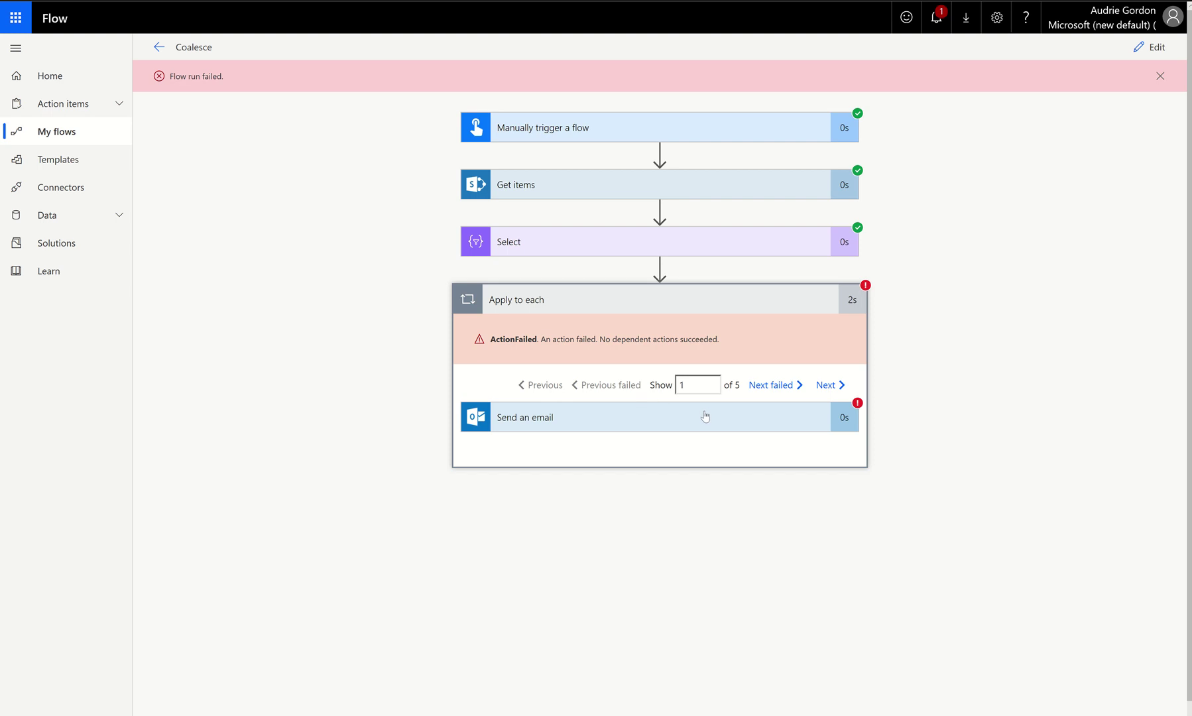
left_click(683, 427)
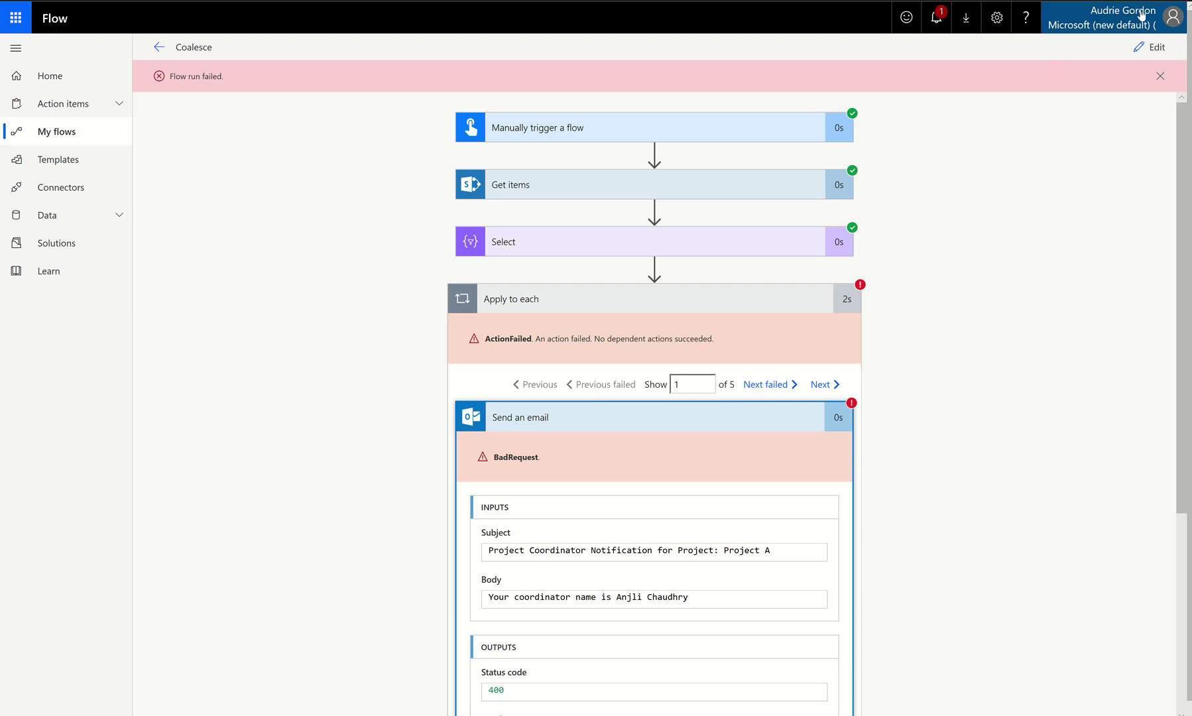
left_click(1155, 49)
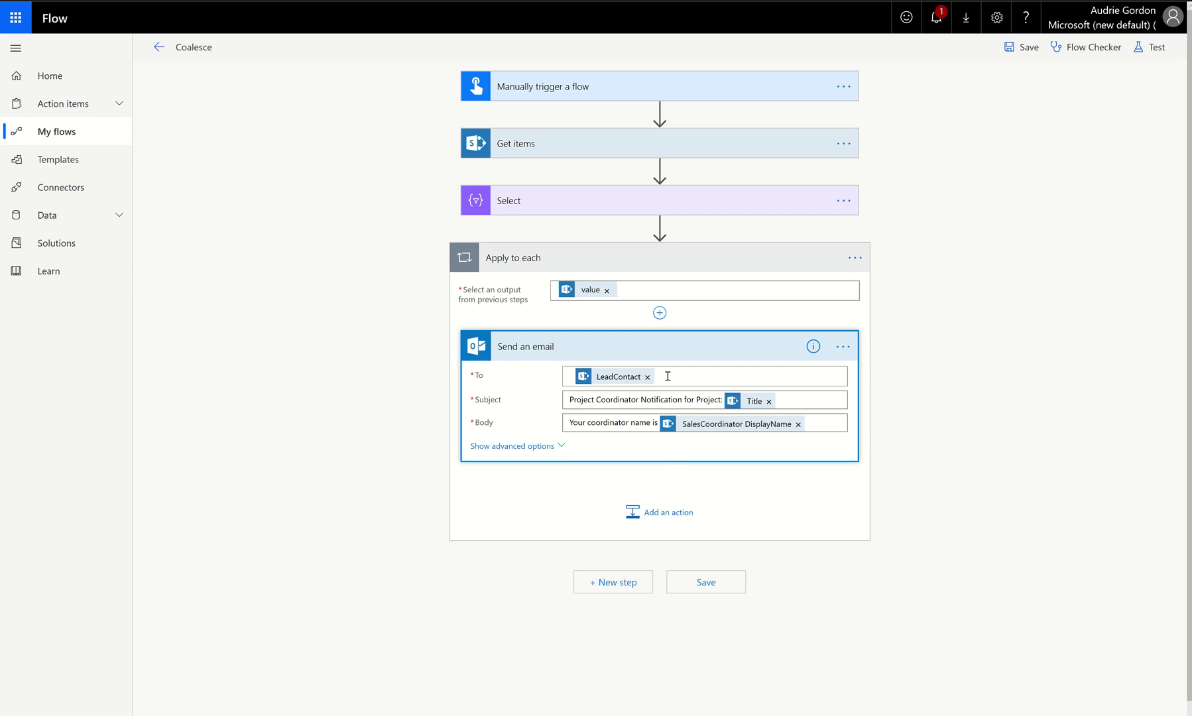
left_click(729, 377)
left_click(989, 303)
type("co")
left_click(988, 345)
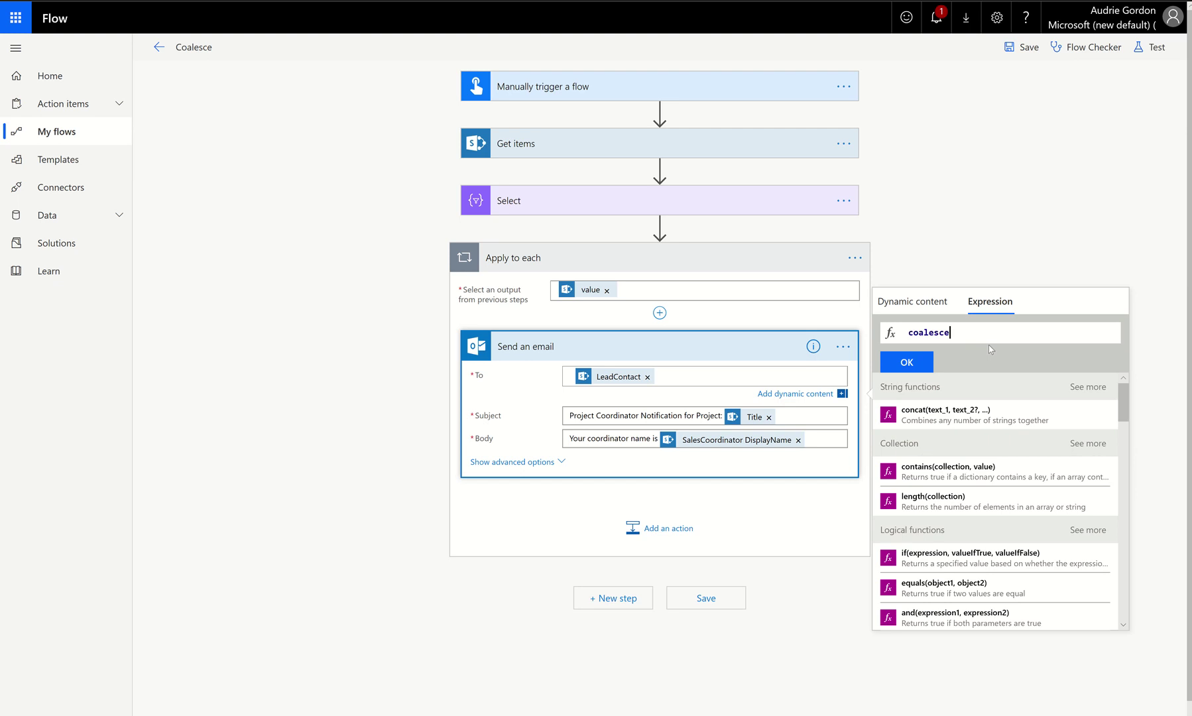
type("(")
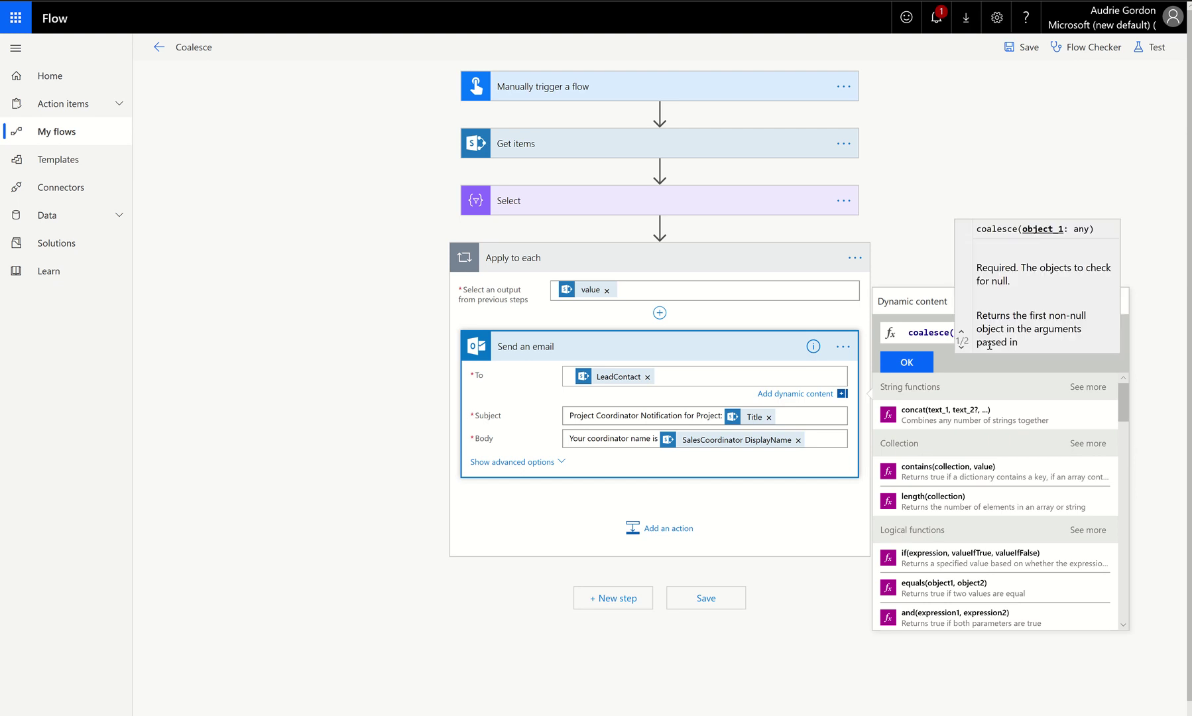
left_click(917, 305)
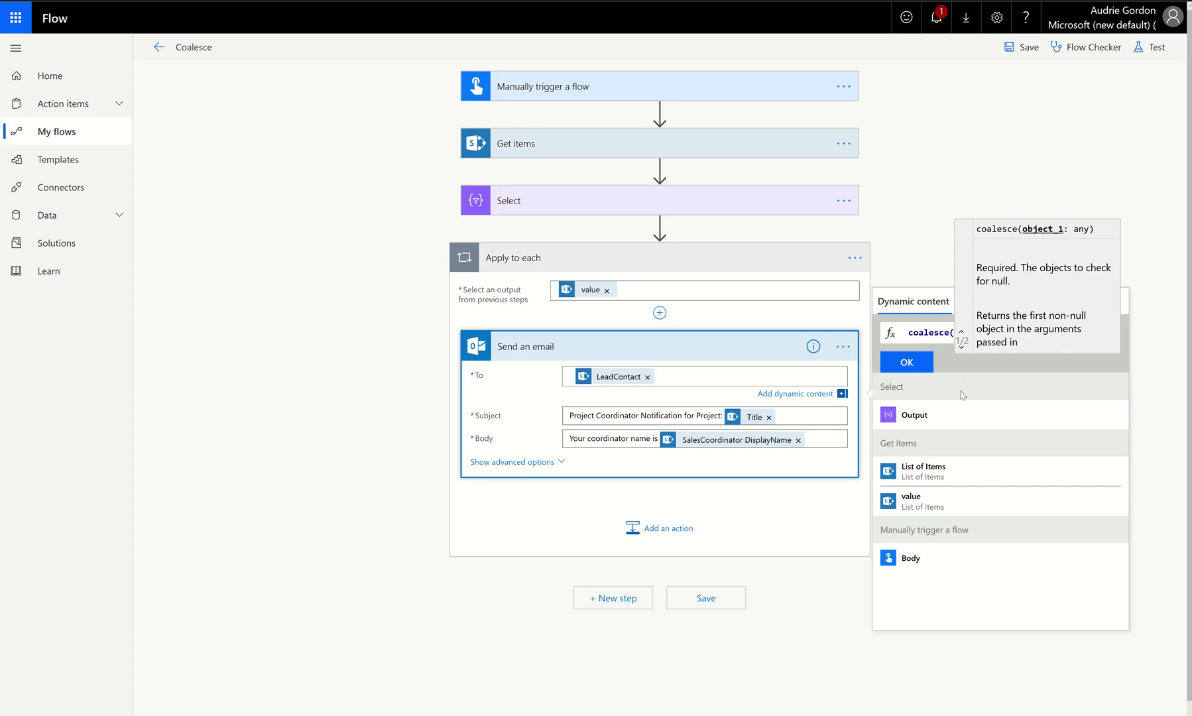
left_click(781, 521)
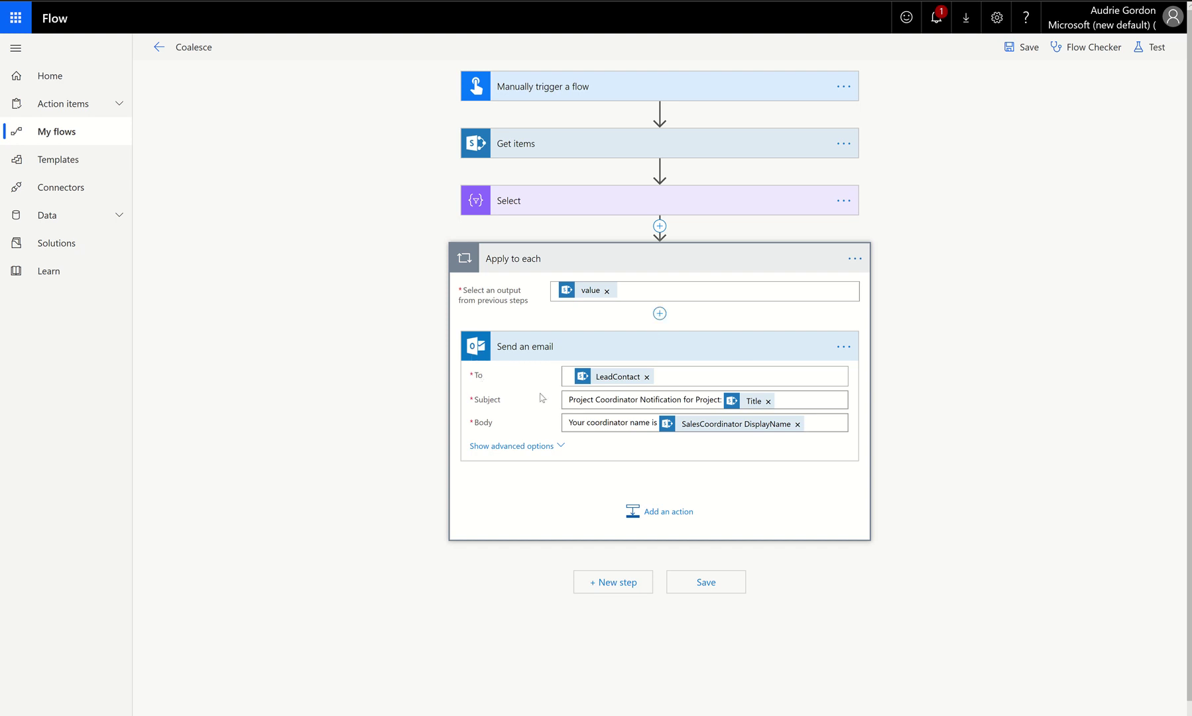
left_click(843, 347)
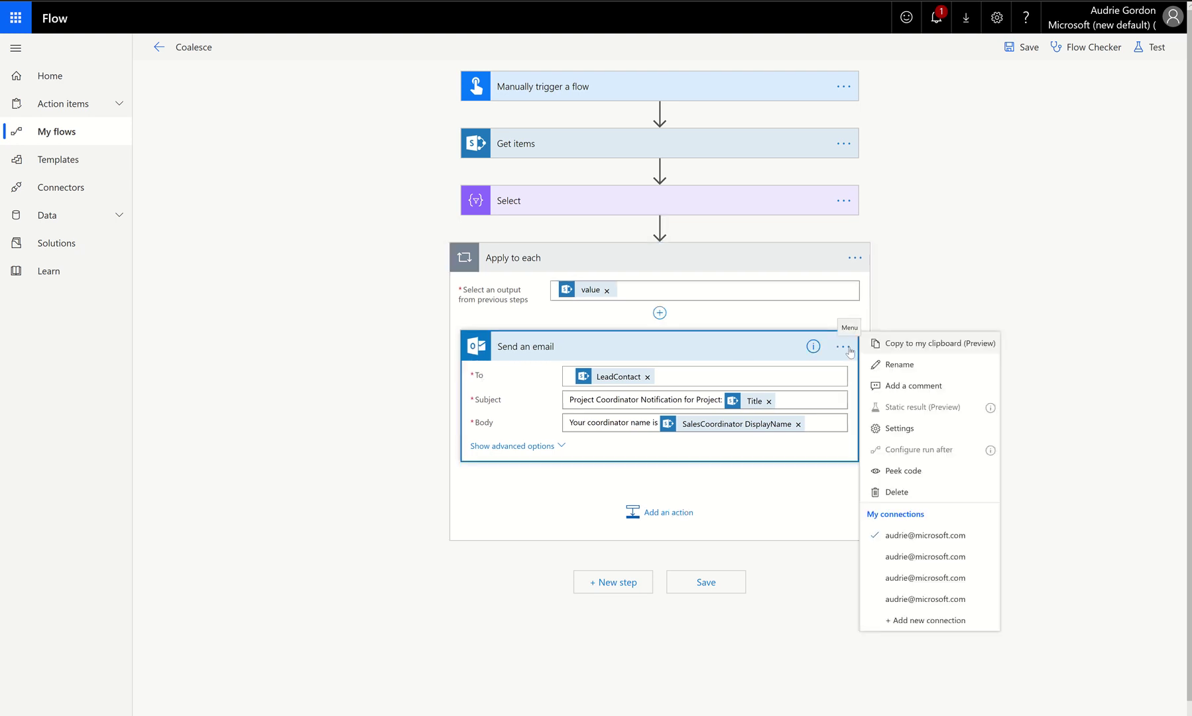
left_click(918, 472)
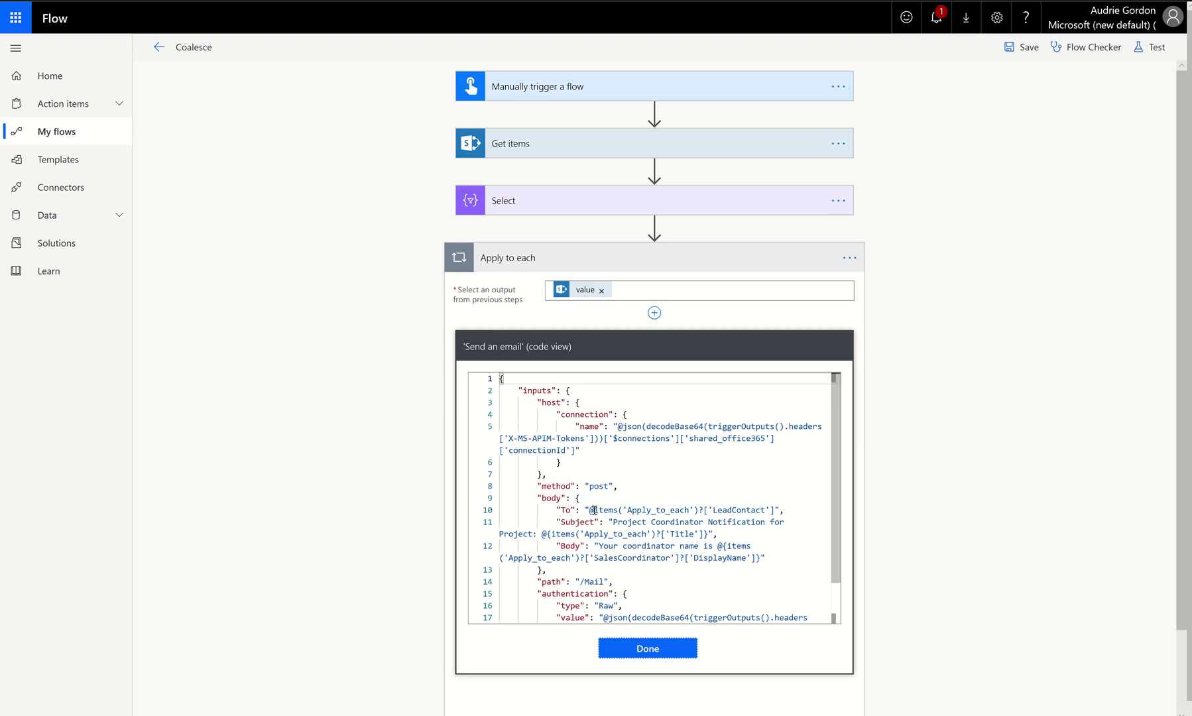
left_click_drag(590, 510, 775, 510)
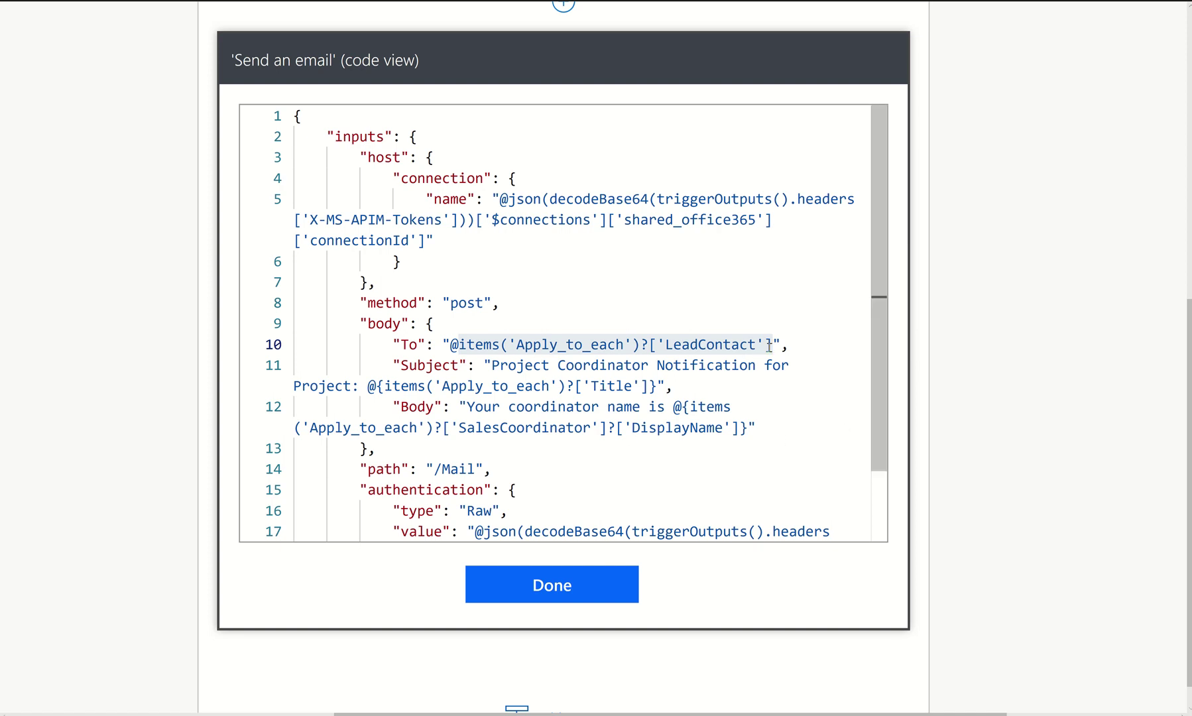
key("ctrl+Home")
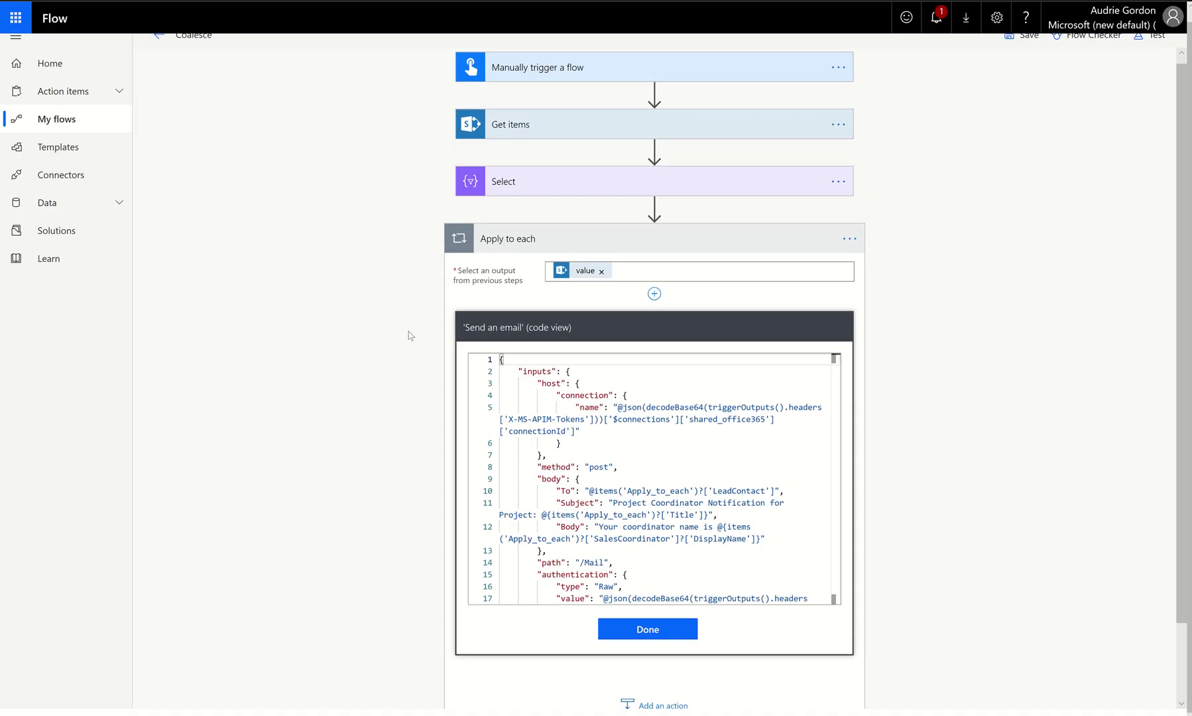
left_click(630, 490)
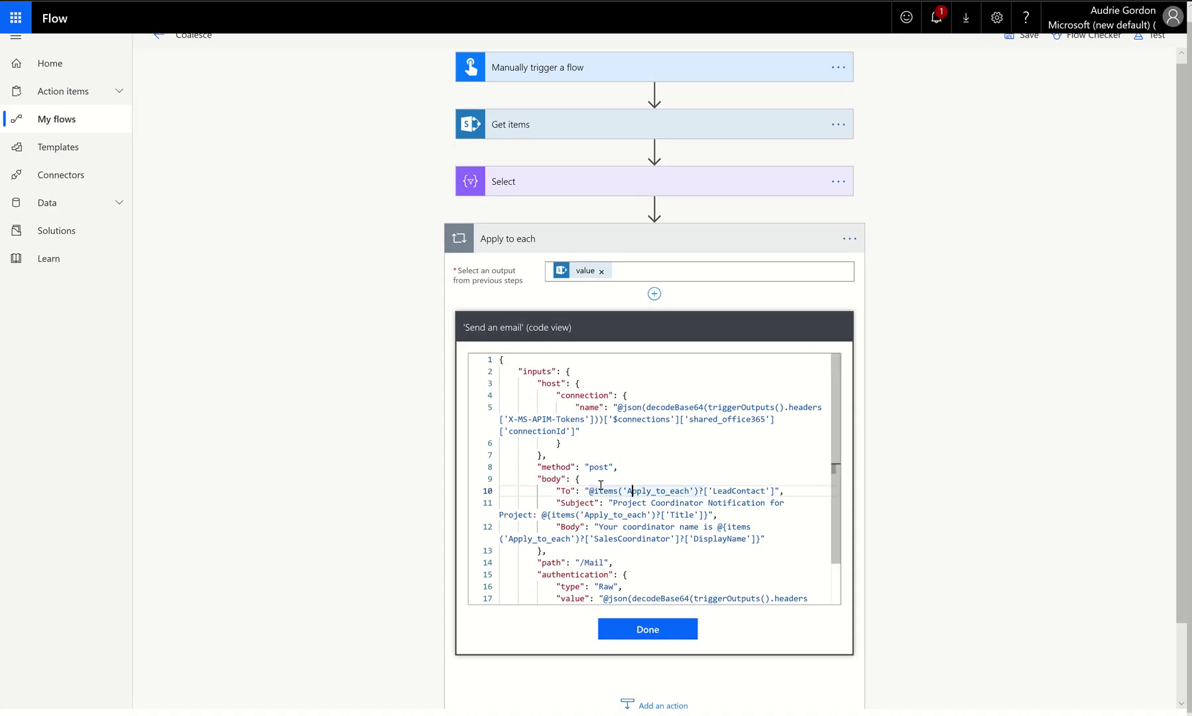
left_click_drag(589, 490, 774, 490)
key("ctrl+c")
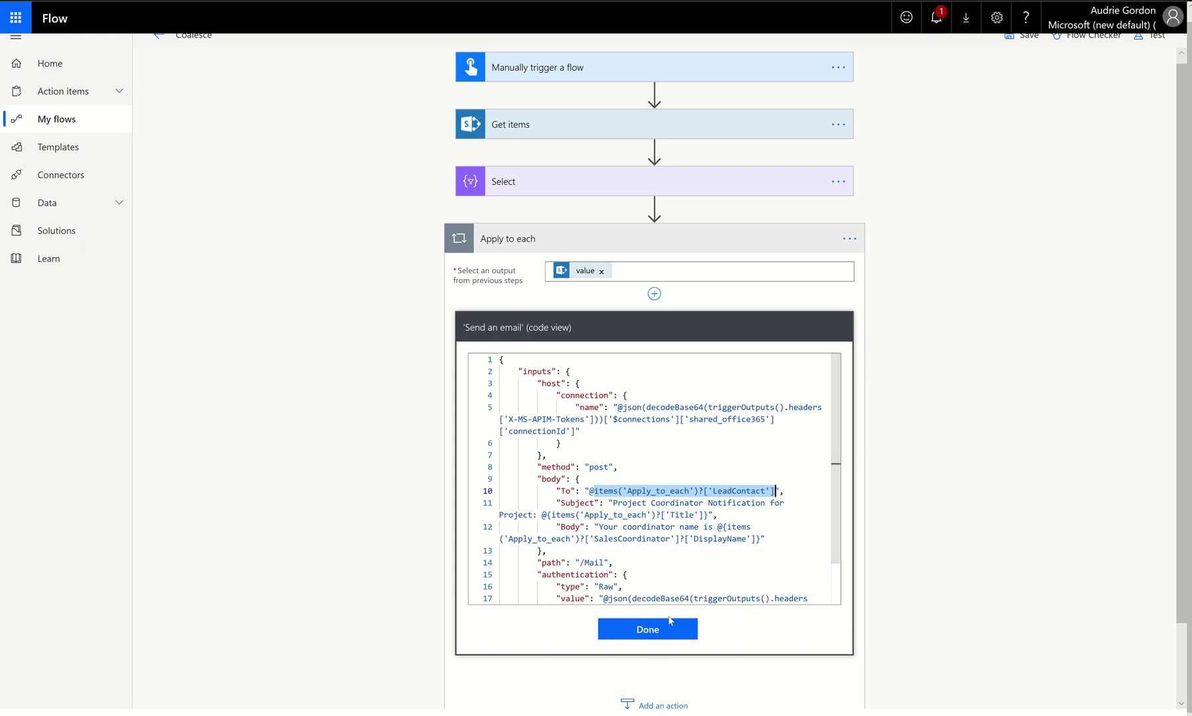
left_click(646, 631)
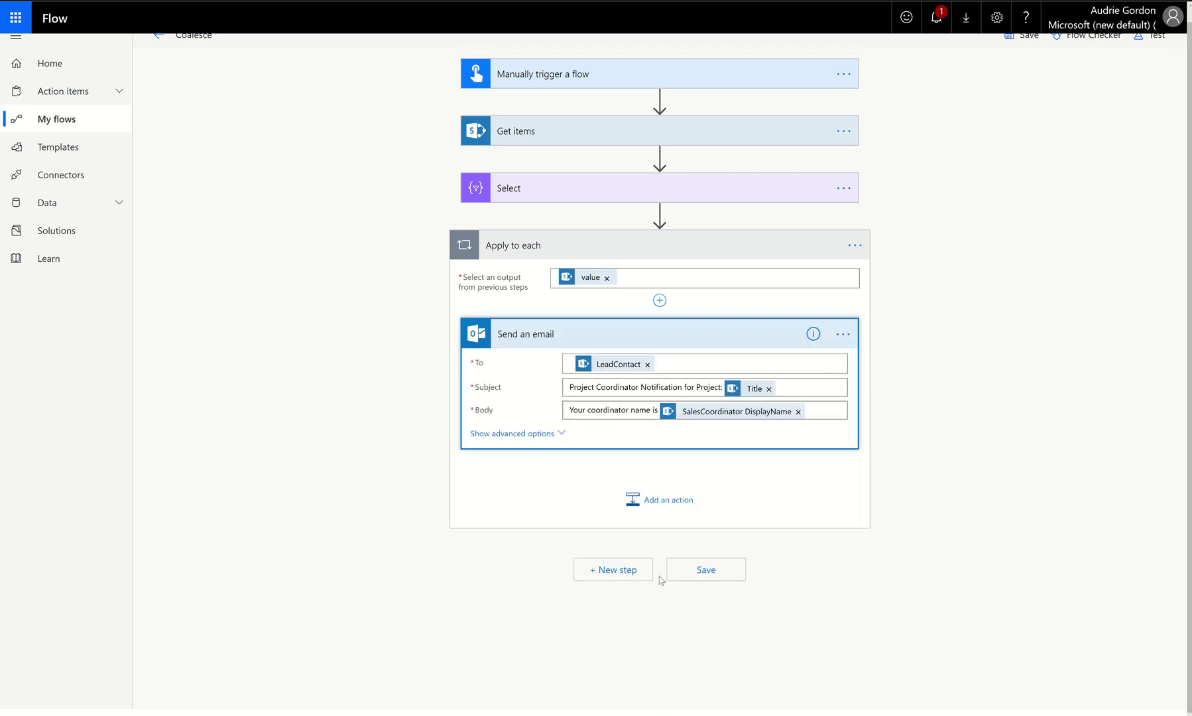
Remove the LeadContact token from To and start a coalesce expression with the pasted LeadContact reference
left_click(686, 369)
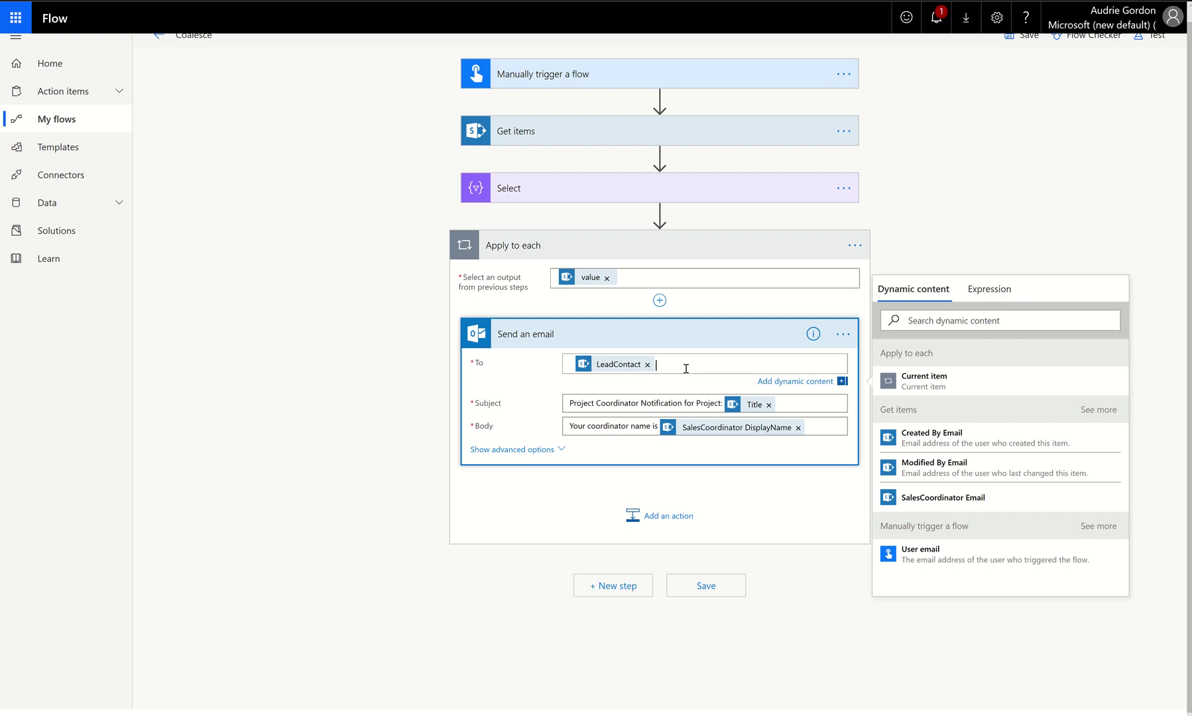
left_click(647, 364)
left_click(998, 307)
type("co")
key("Return")
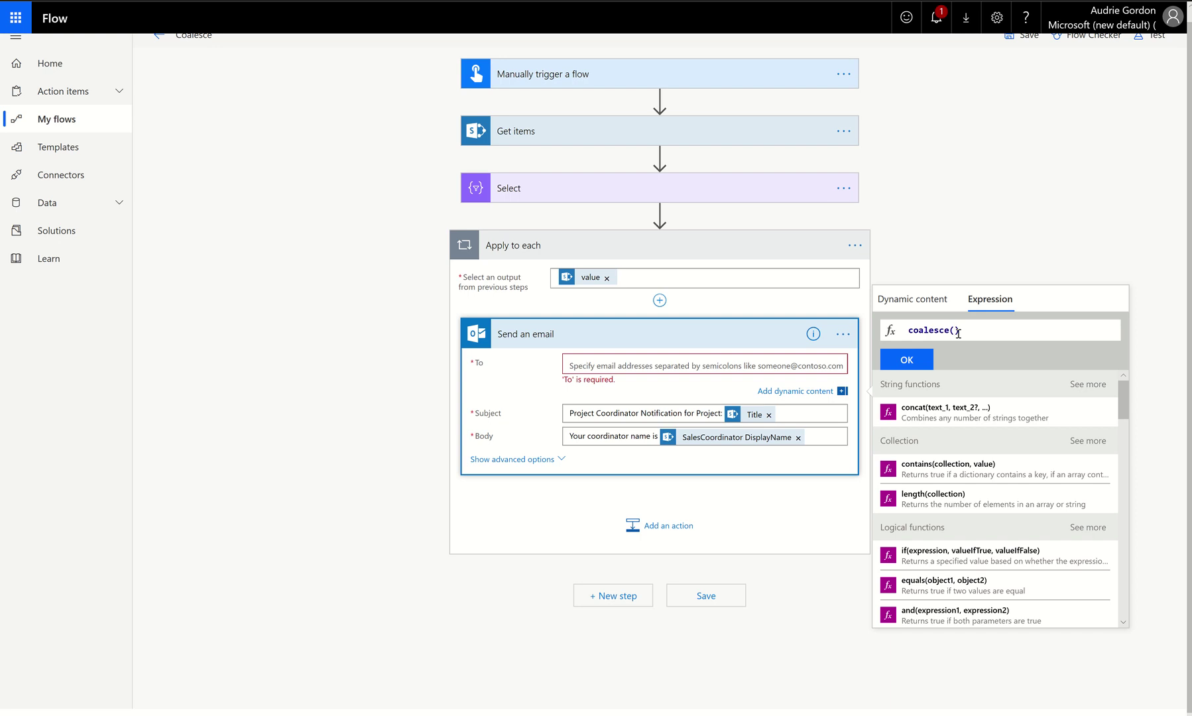
key("ctrl+v")
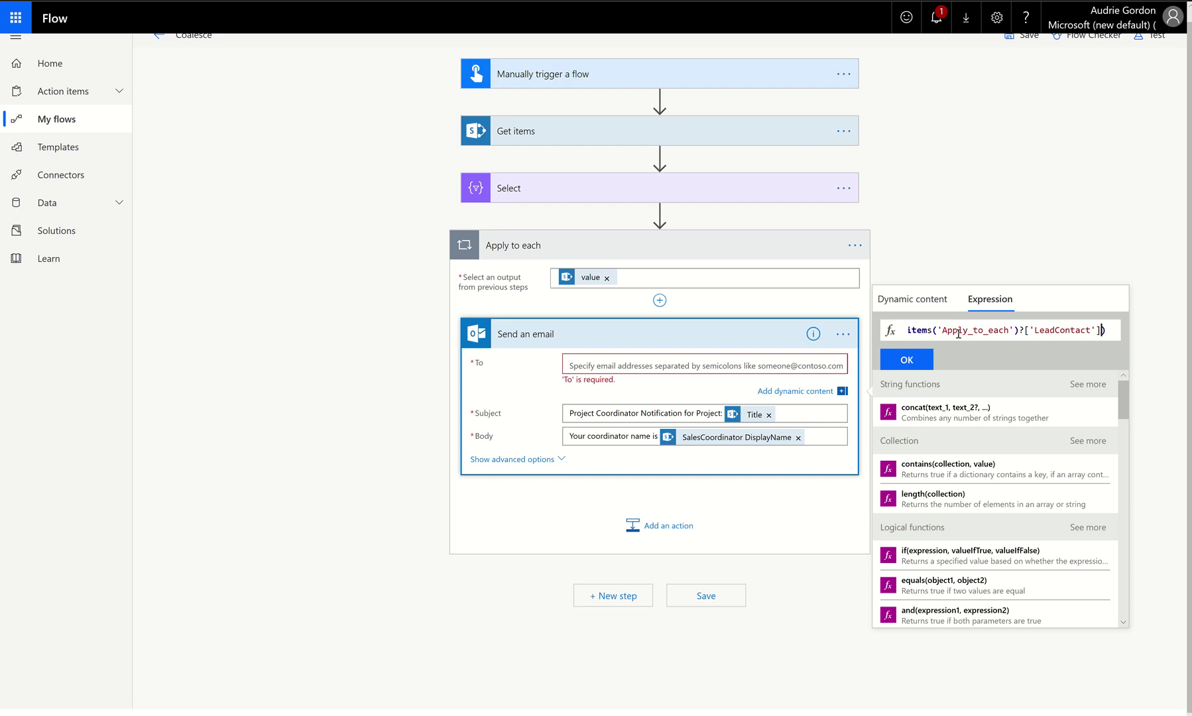
type(",")
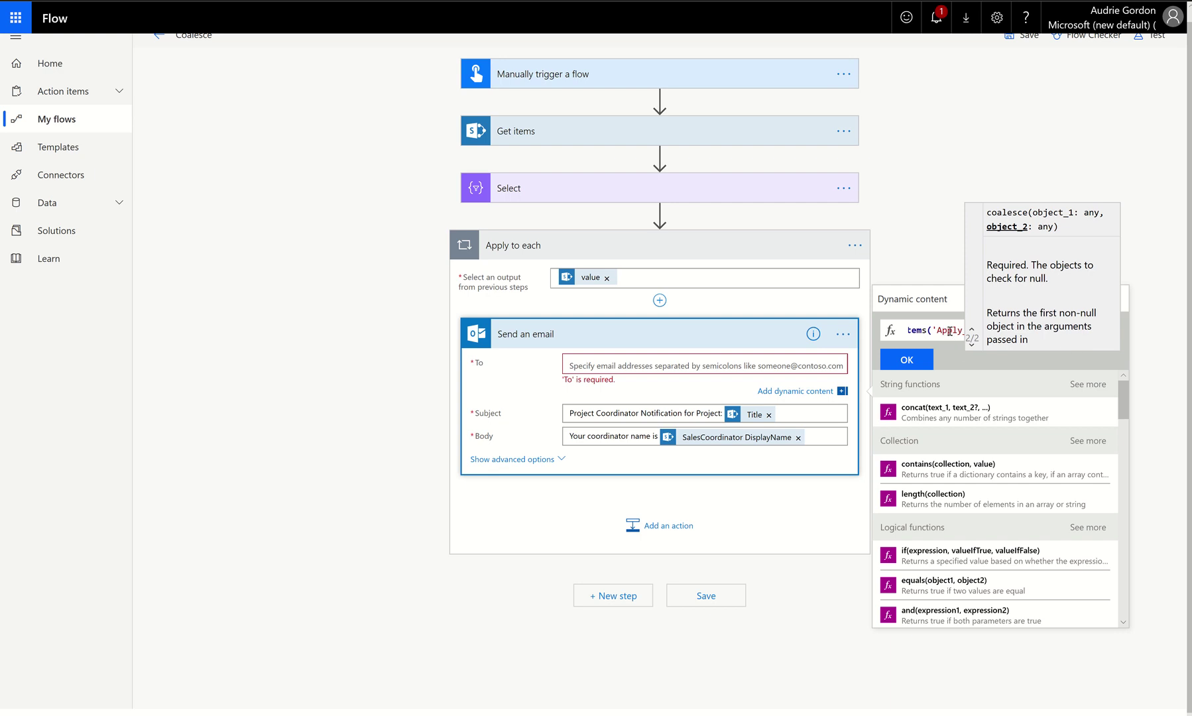
key("ctrl+a")
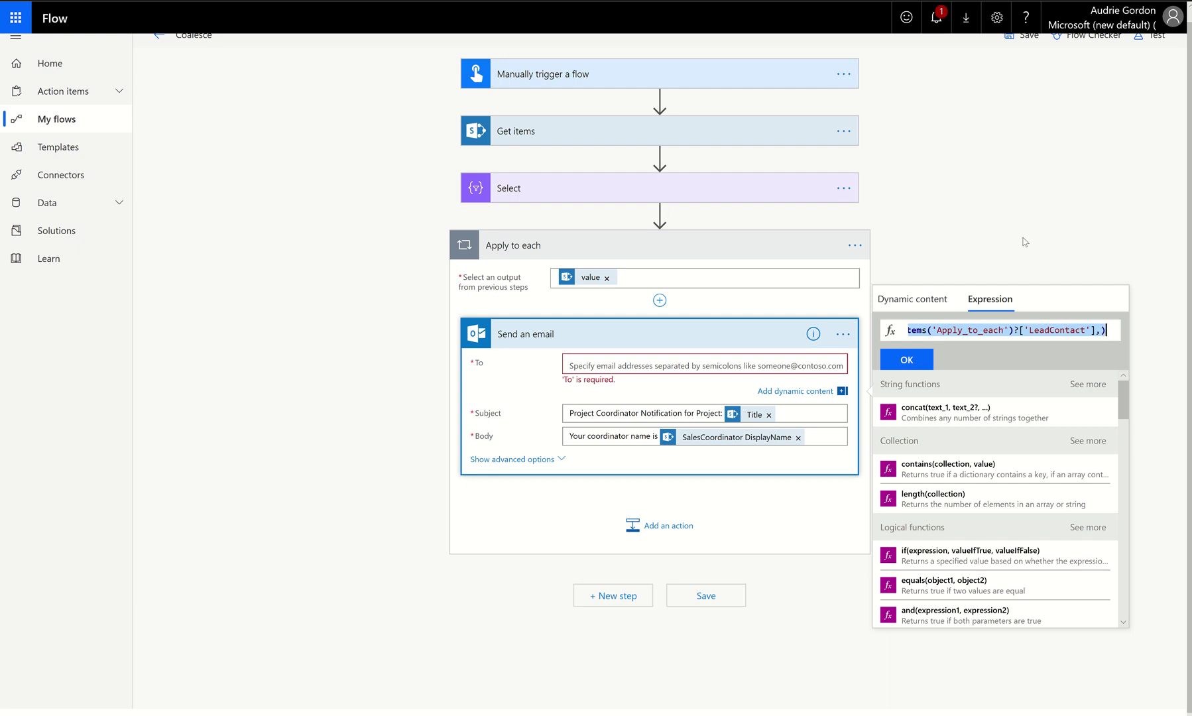
Add a "1" fallback argument to the coalesce expression after the invalid-expression warnings
left_click(903, 371)
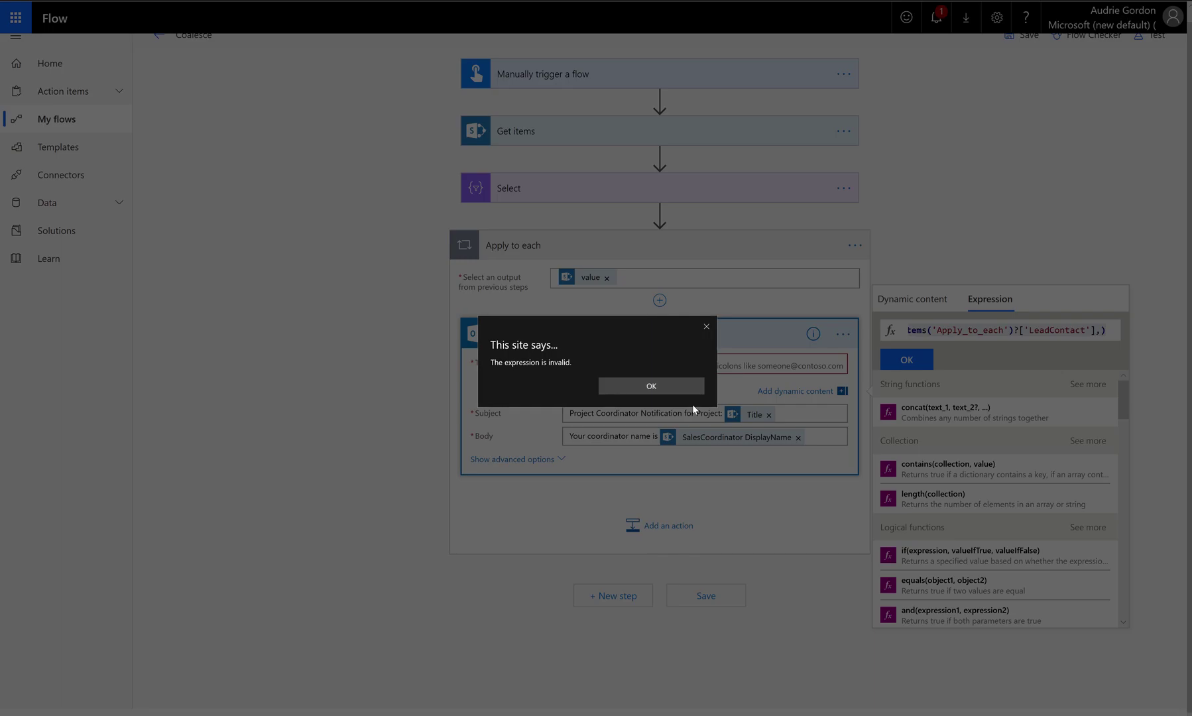
left_click(621, 386)
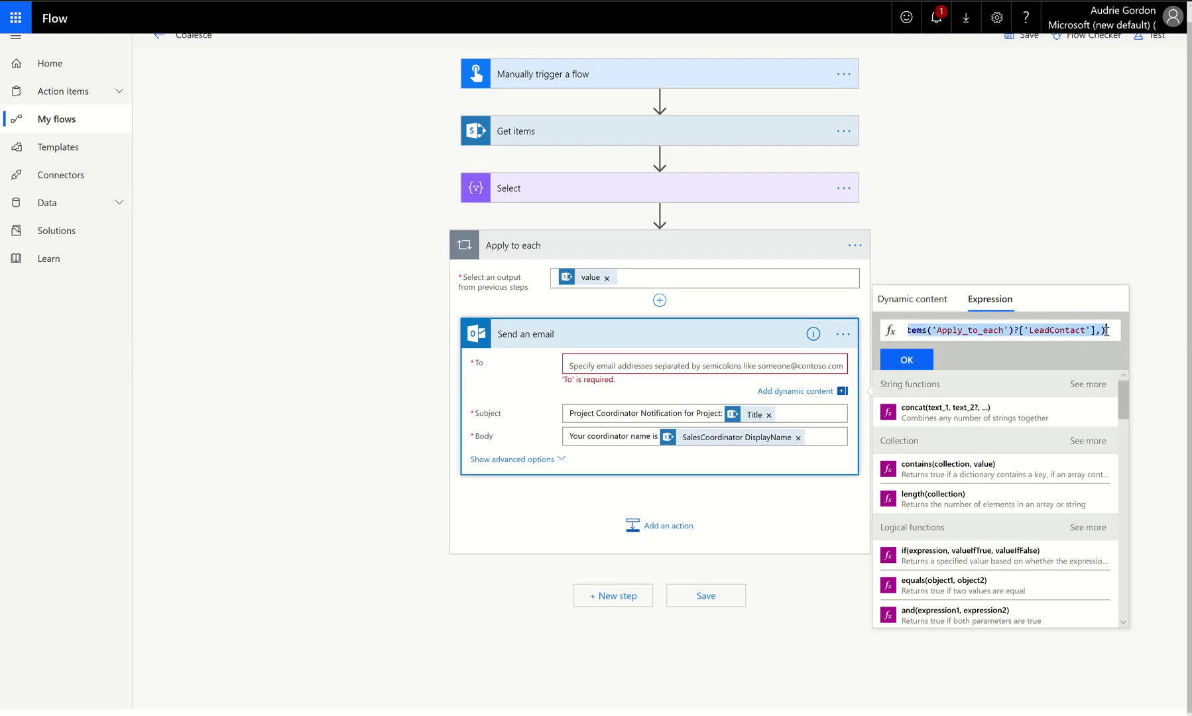
type("\"1\"")
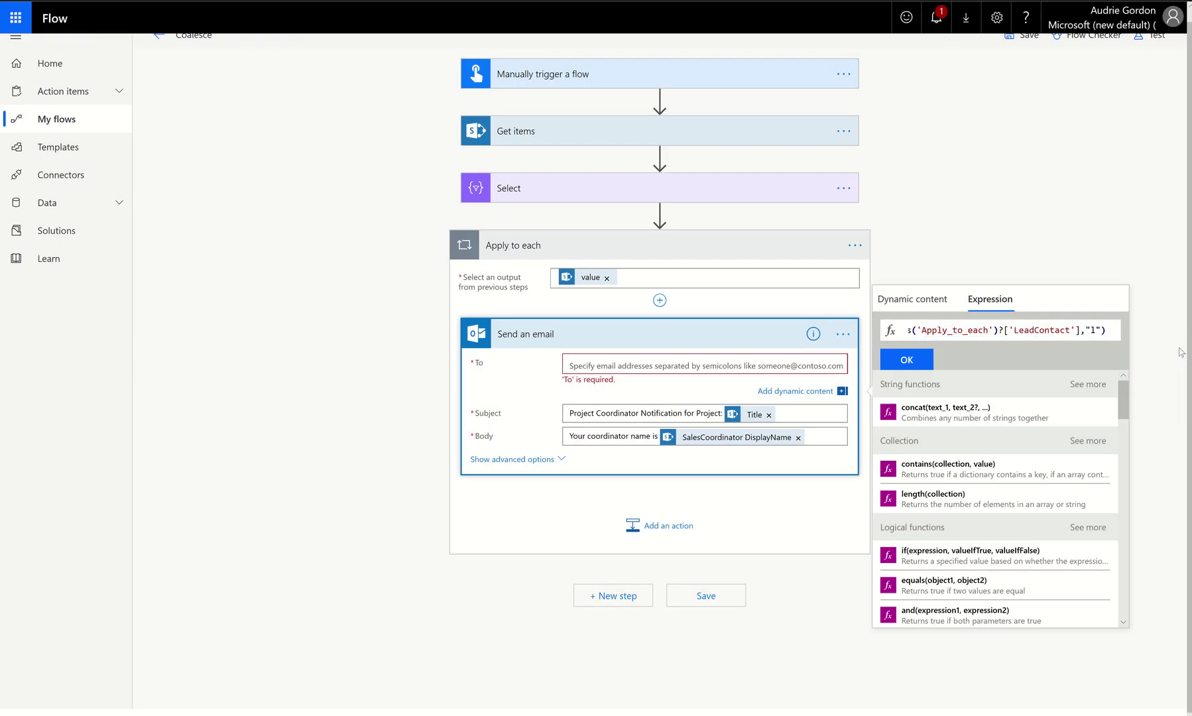
left_click(909, 363)
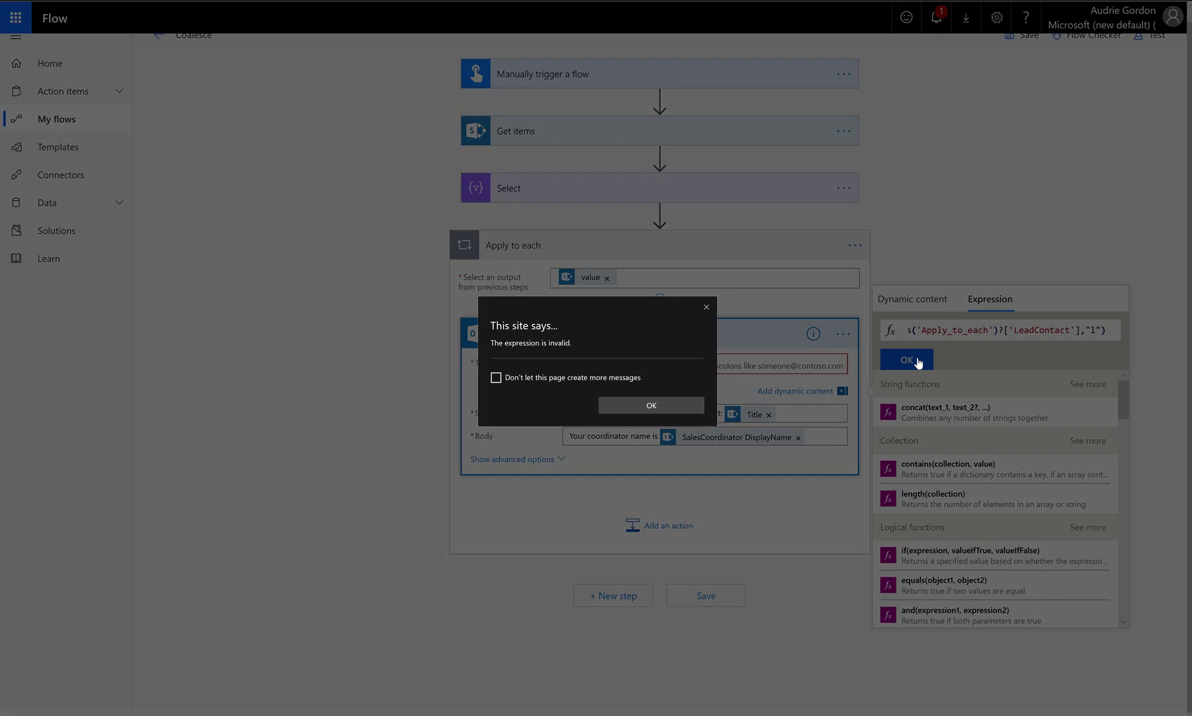
left_click(649, 406)
Change the quotes to single quotes and apply coalesce(items('Apply_to_each')?['LeadContact'],'1') to To
left_click_drag(1102, 330, 1034, 330)
key("ctrl+a")
left_click(1072, 329)
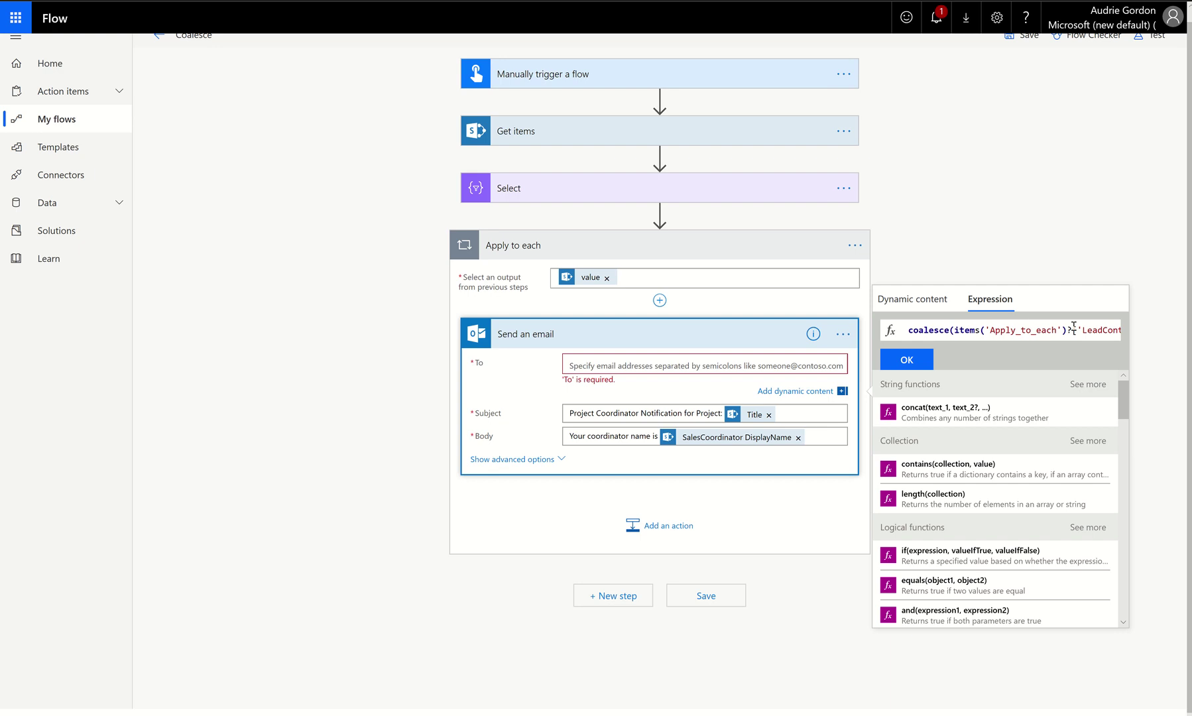
key("End")
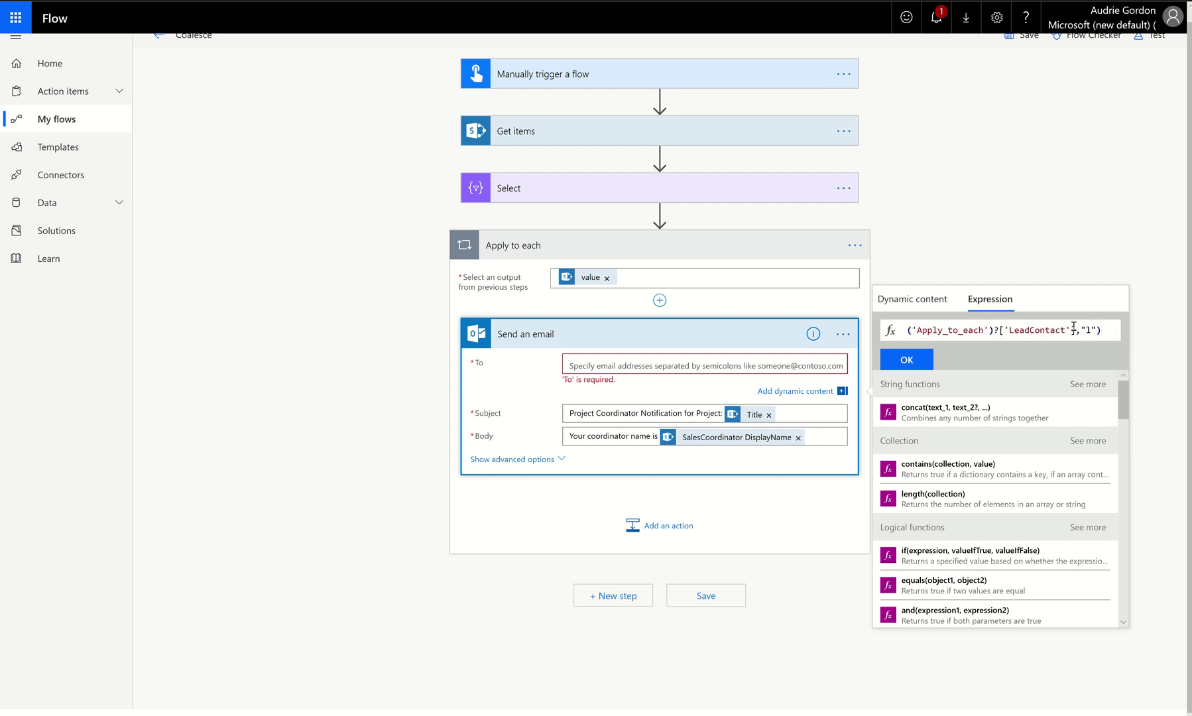
key("Left")
key("BackSpace")
type("'")
key("Left")
key("Left")
key("BackSpace")
type("'")
left_click(905, 360)
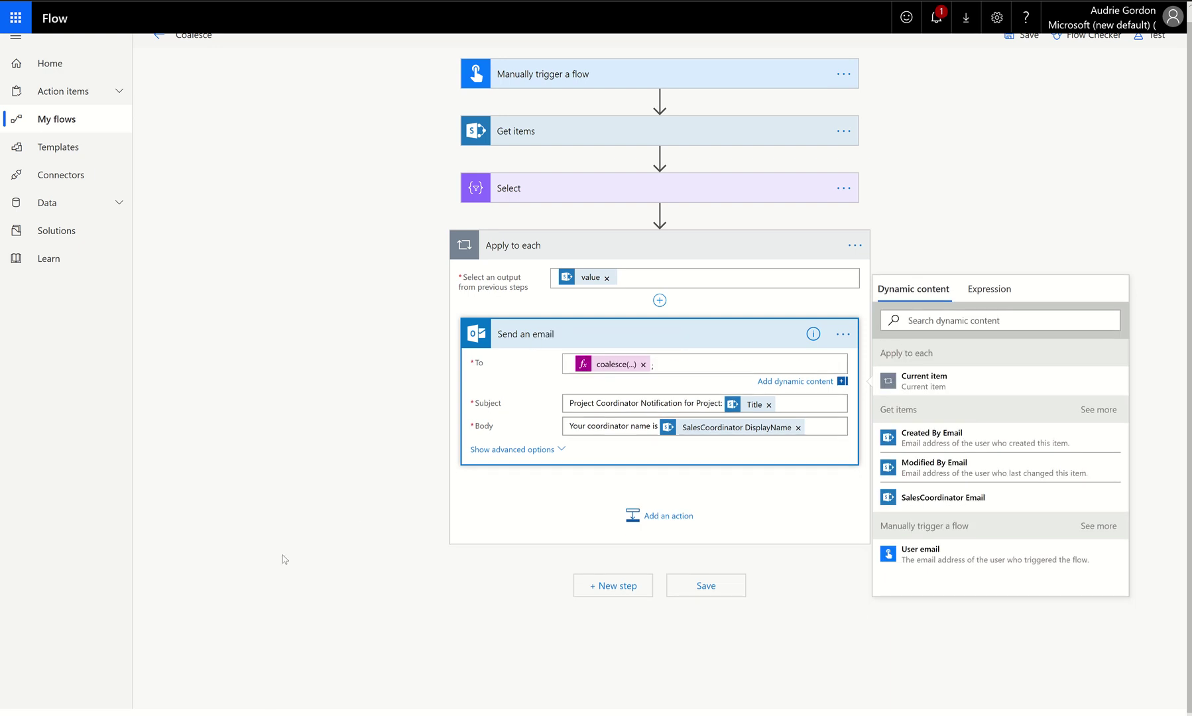
key("alt+Tab")
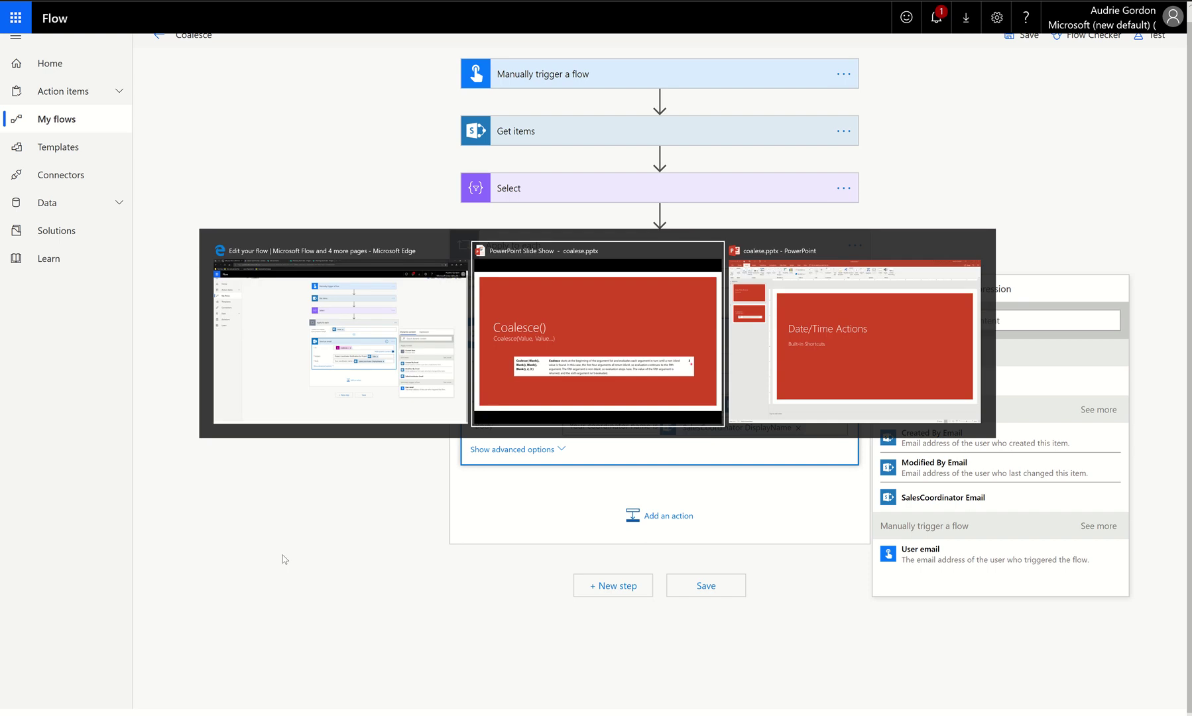
Paste the coalesce expression into Notepad and split it after coalesce( and before the closing parenthesis
key("alt+Tab")
key("alt+Tab")
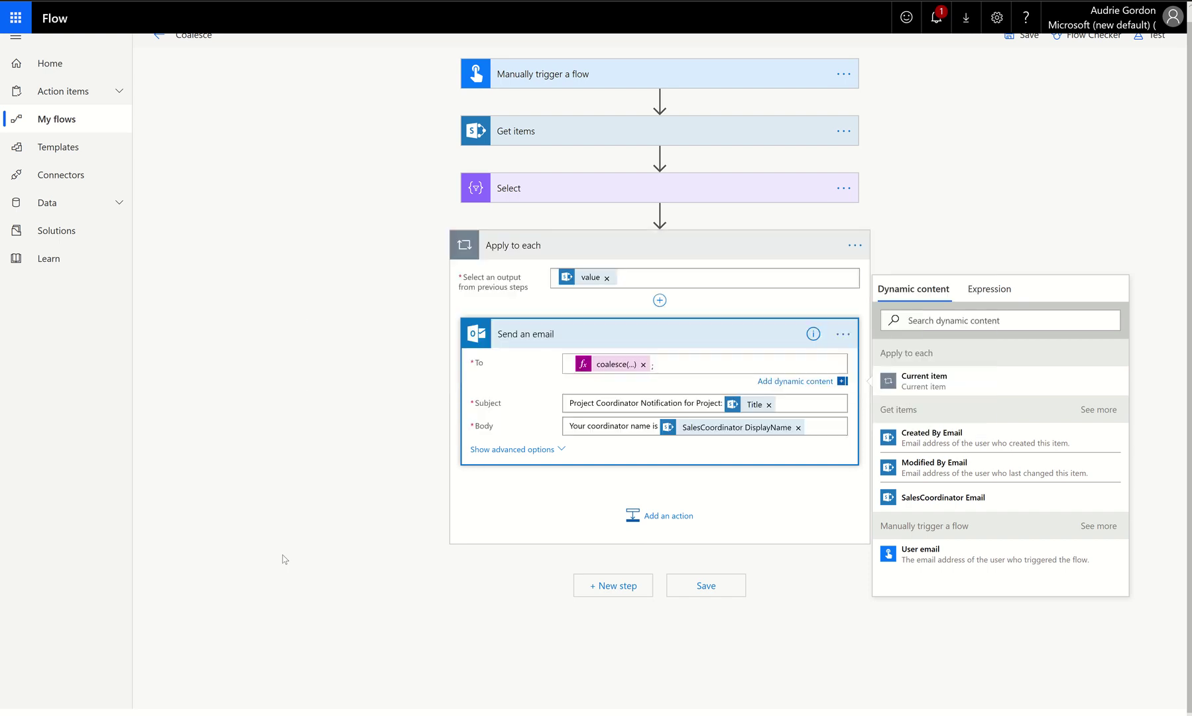
key("super")
type("note")
key("Return")
type("coalesce(items('Apply_to_each')? ['LeadContact'],)")
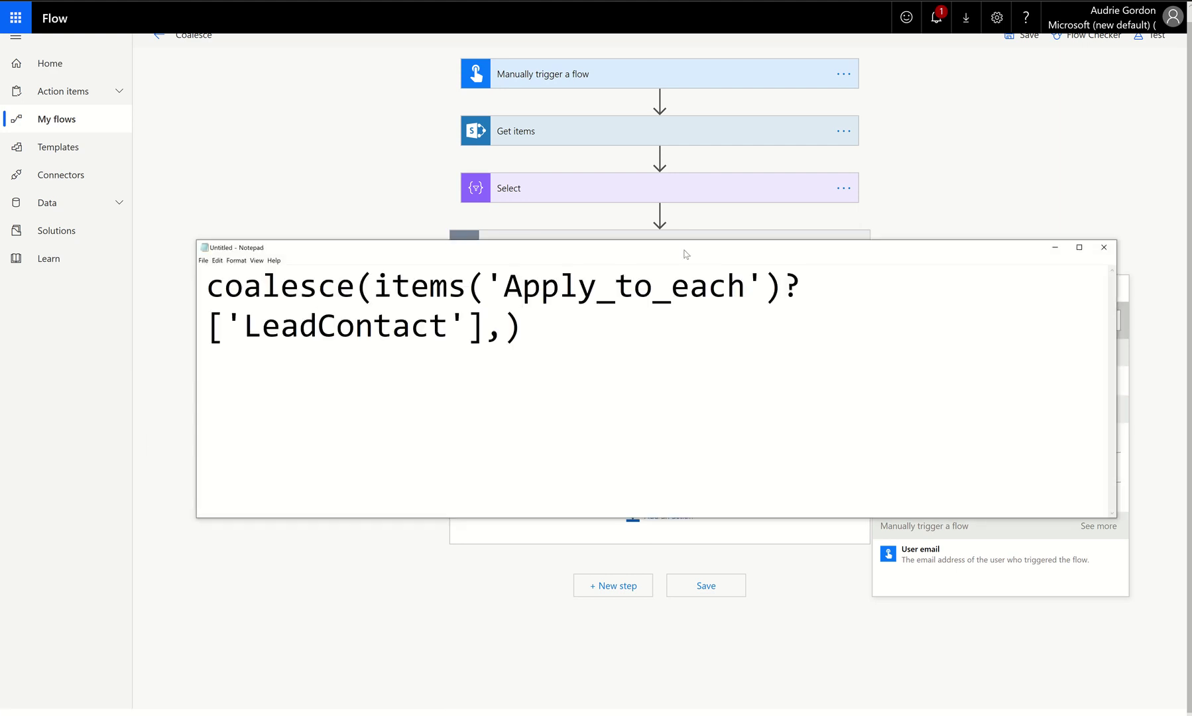
left_click_drag(686, 248, 574, 56)
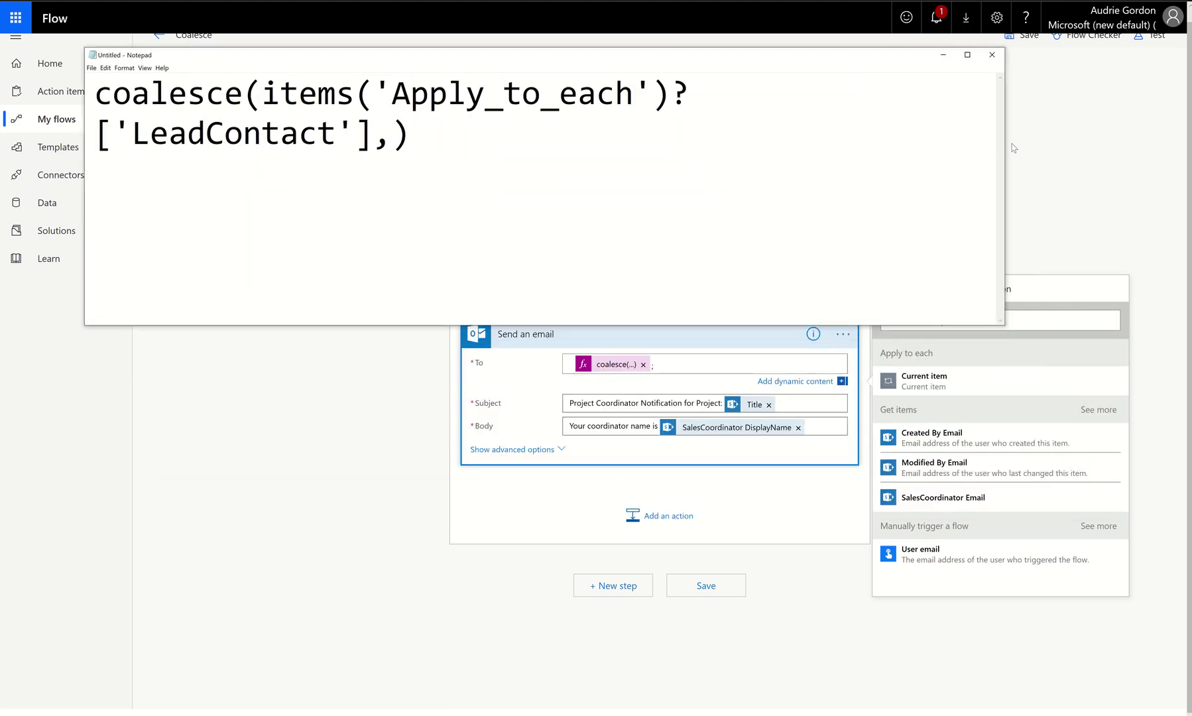
left_click_drag(1006, 149, 1134, 150)
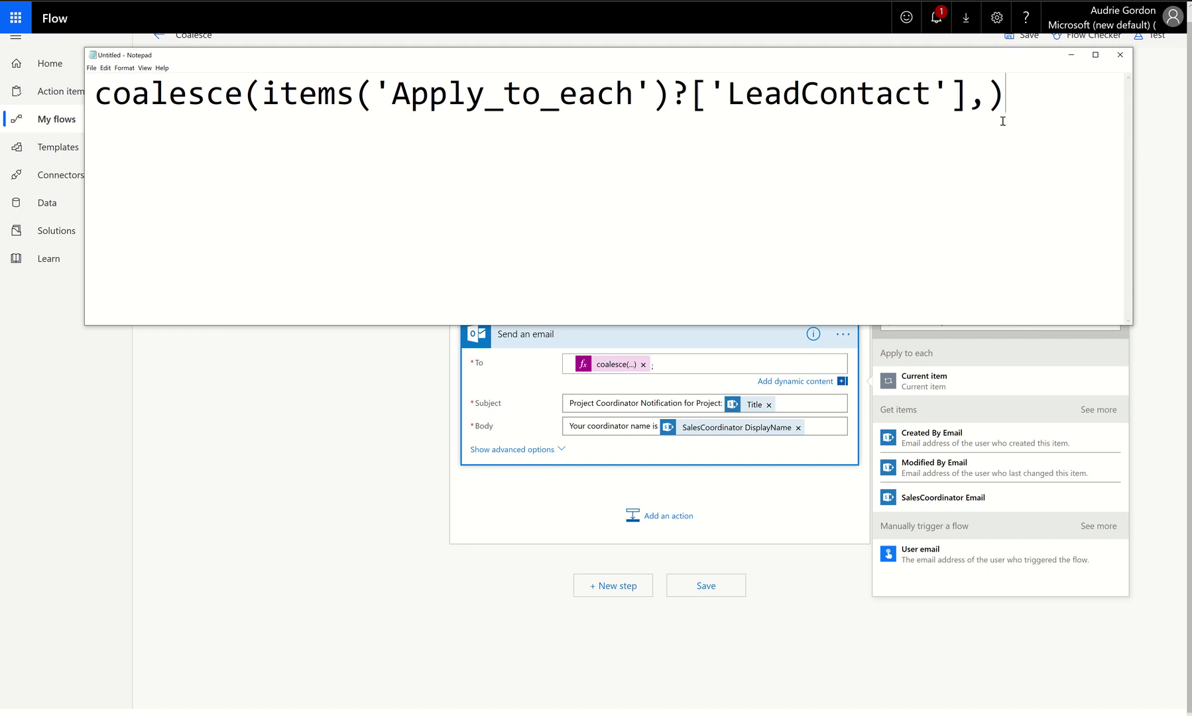
left_click(262, 93)
key("Return")
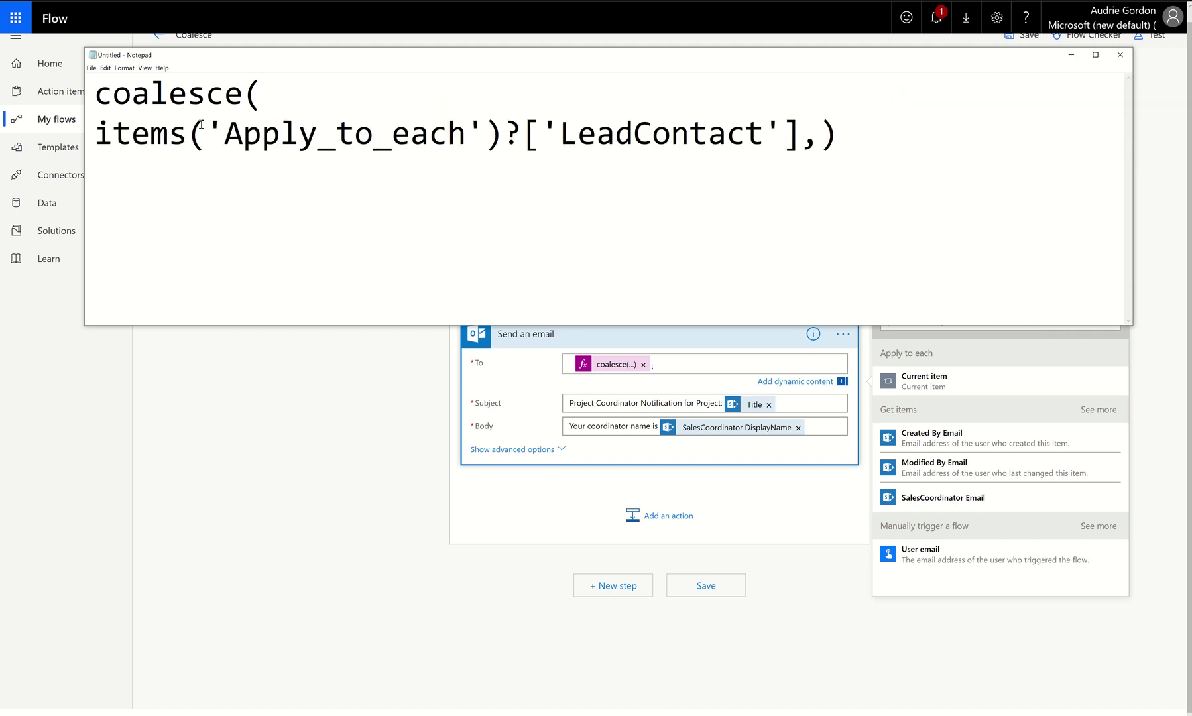
left_click(820, 137)
key("Return")
key("Return")
left_click(261, 453)
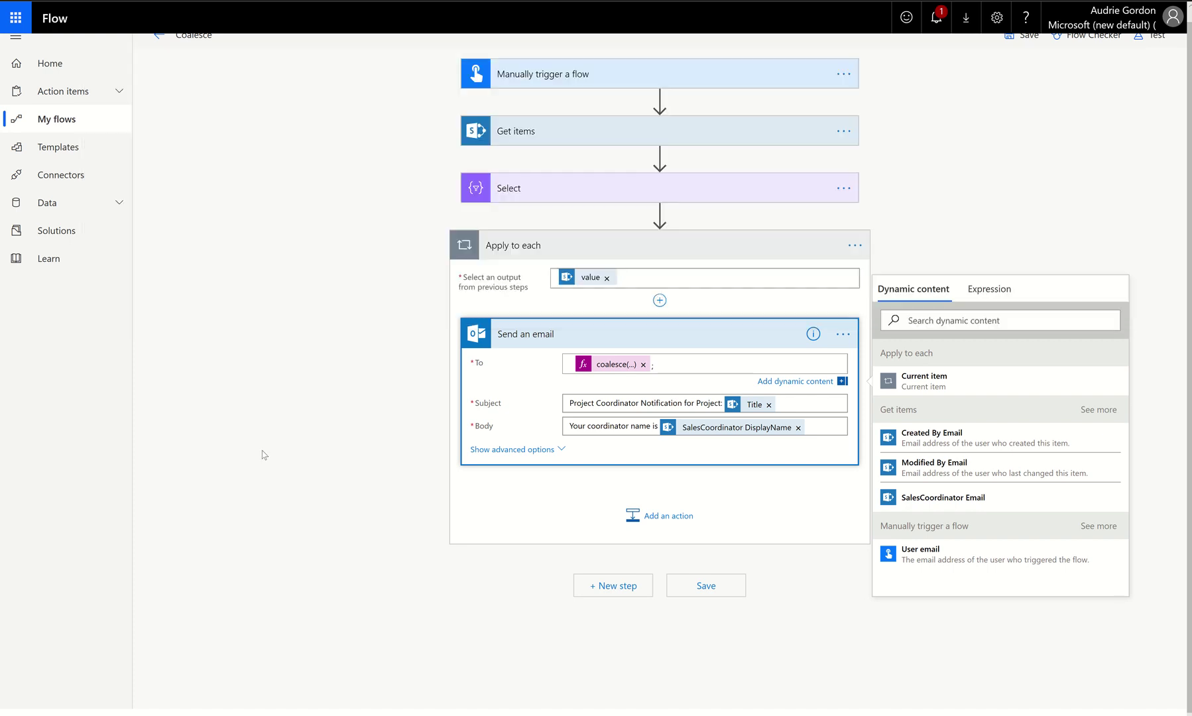
left_click(726, 191)
left_click(724, 196)
left_click(724, 192)
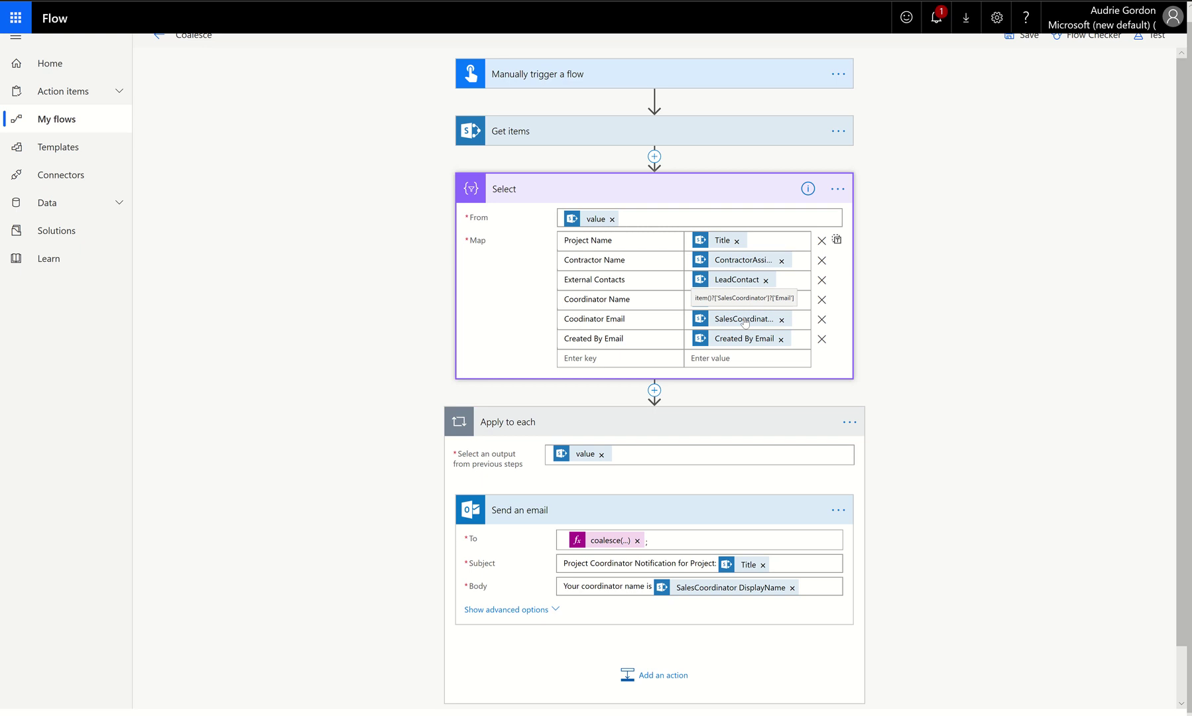
left_click(838, 189)
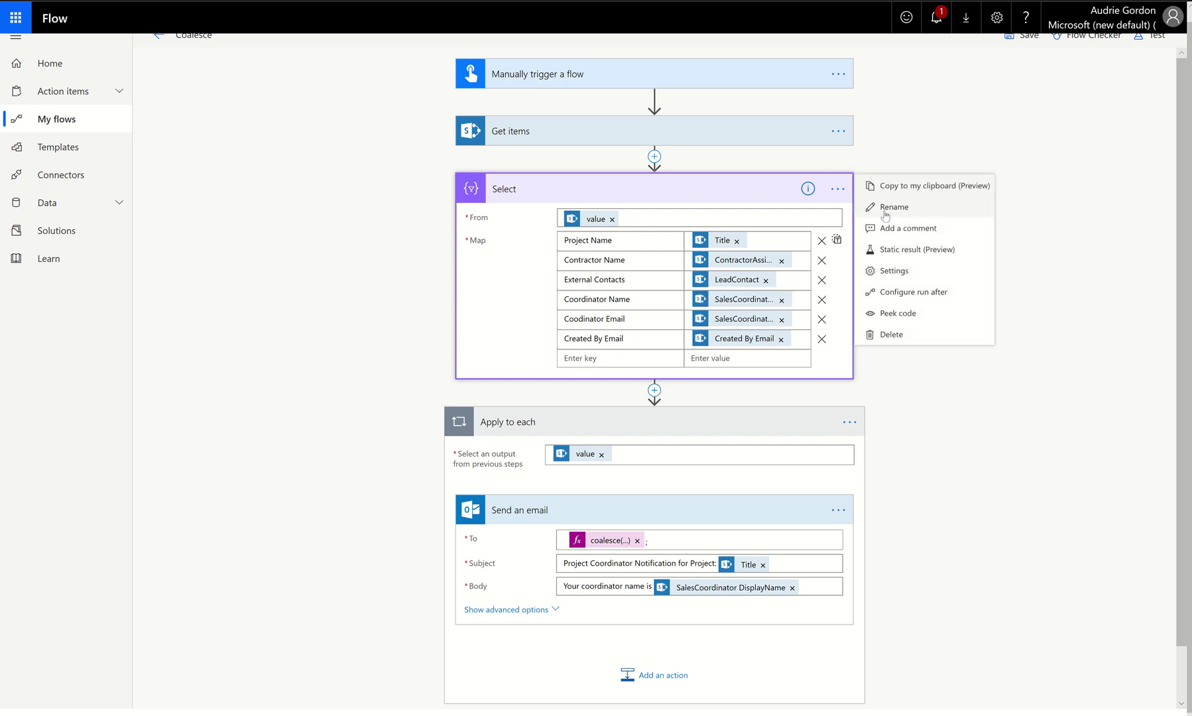
left_click(892, 317)
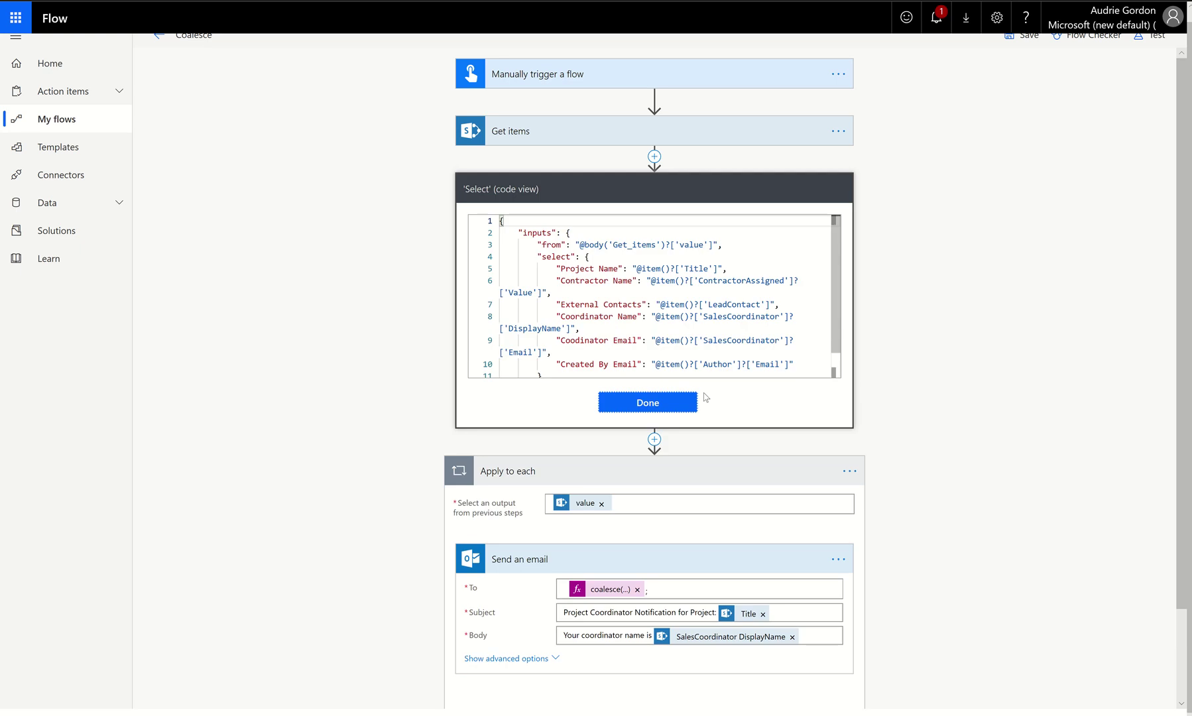
scroll(676, 363, "down", 4)
double_click(666, 213)
left_click_drag(694, 212, 542, 225)
key("ctrl+c")
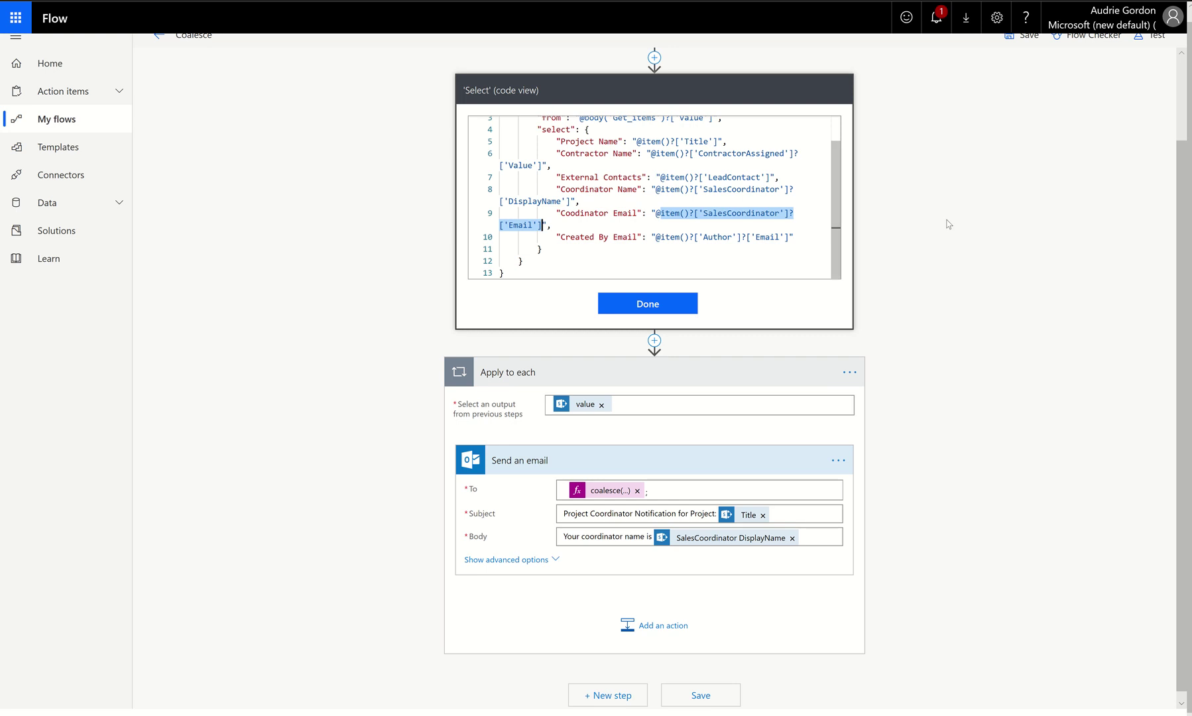
Replace the '1' fallback in the To coalesce expression with item()?['SalesCoordinator']?['Email']
left_click(656, 310)
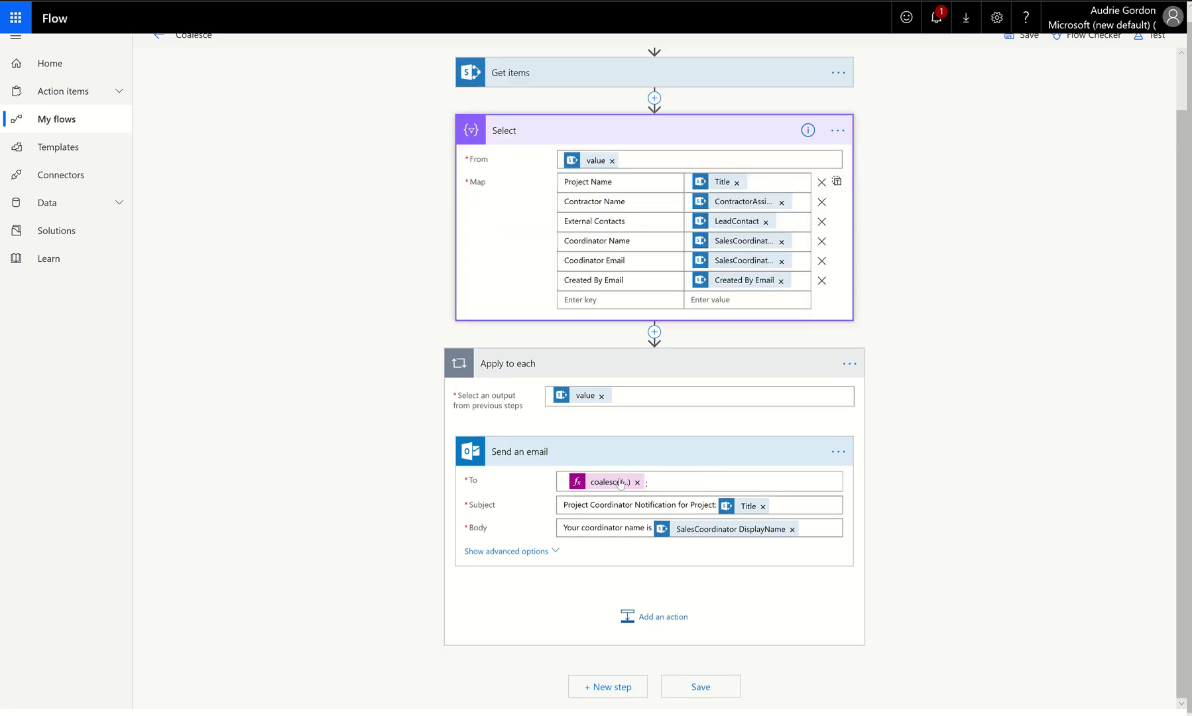
left_click(619, 482)
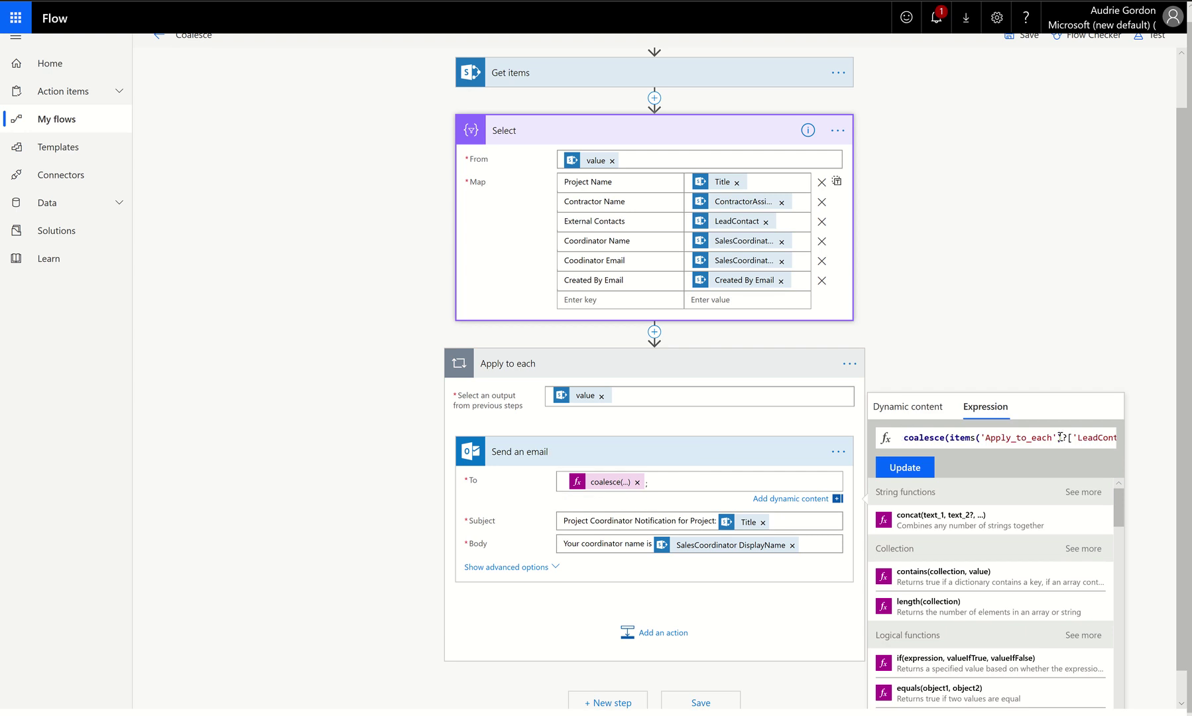
key("End")
key("Left")
key("Left")
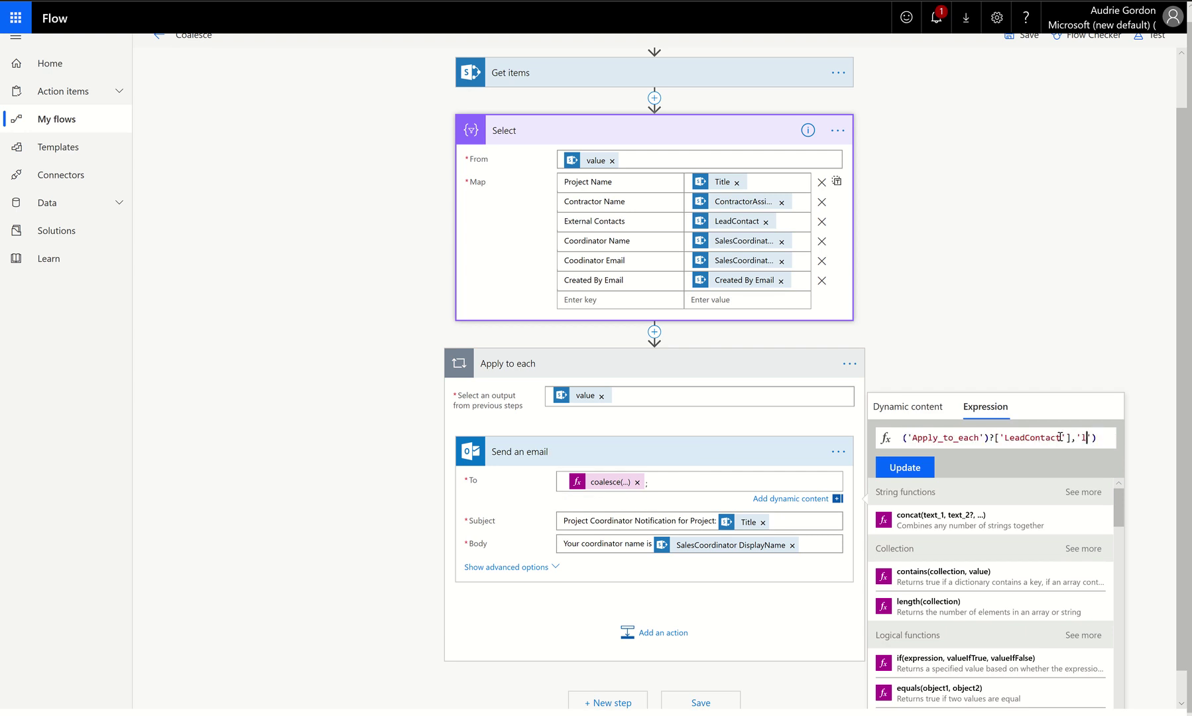
key("Right")
key("shift+Left")
key("shift+Left")
key("shift+Left")
key("ctrl+v")
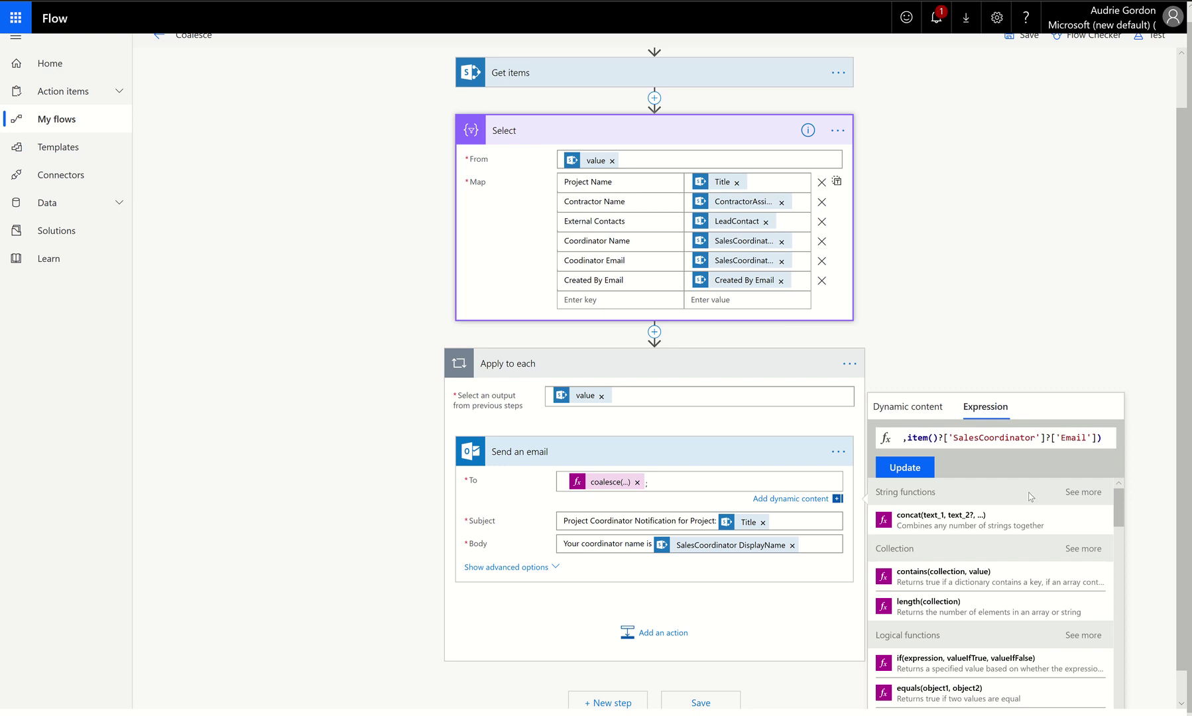
left_click(911, 468)
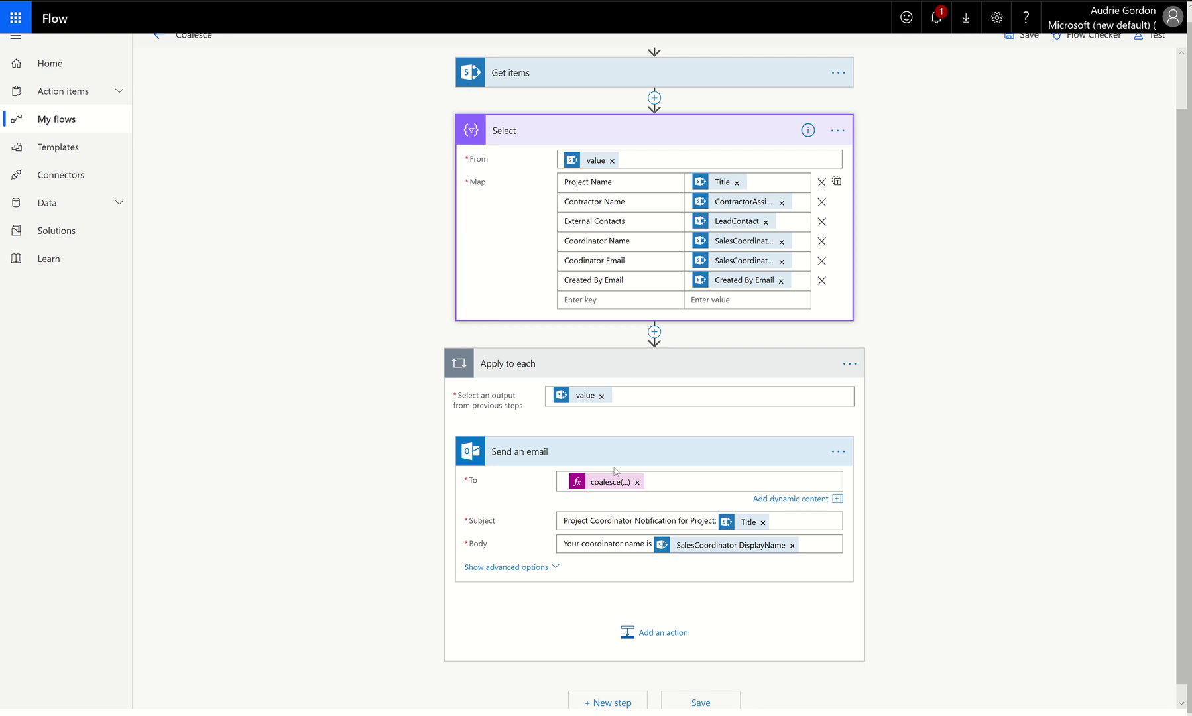
key("alt+Tab")
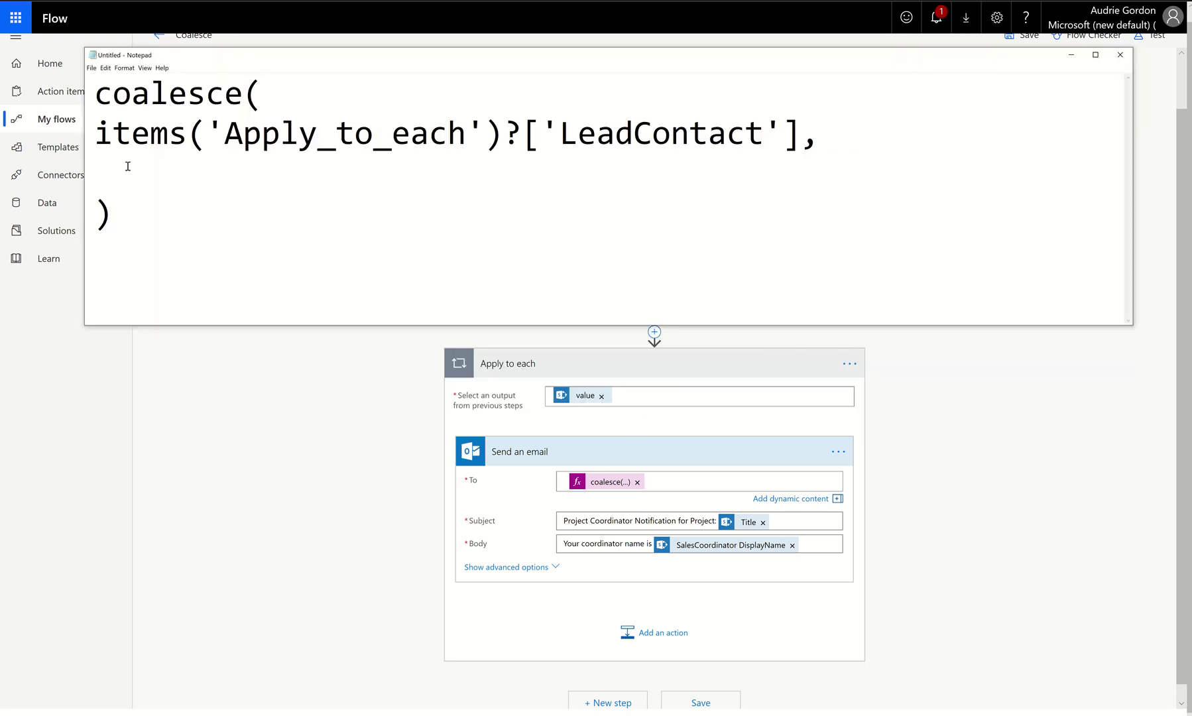
Paste item()?['SalesCoordinator']?['Email'] as the draft's second argument, followed by a comma and new line
key("ctrl+v")
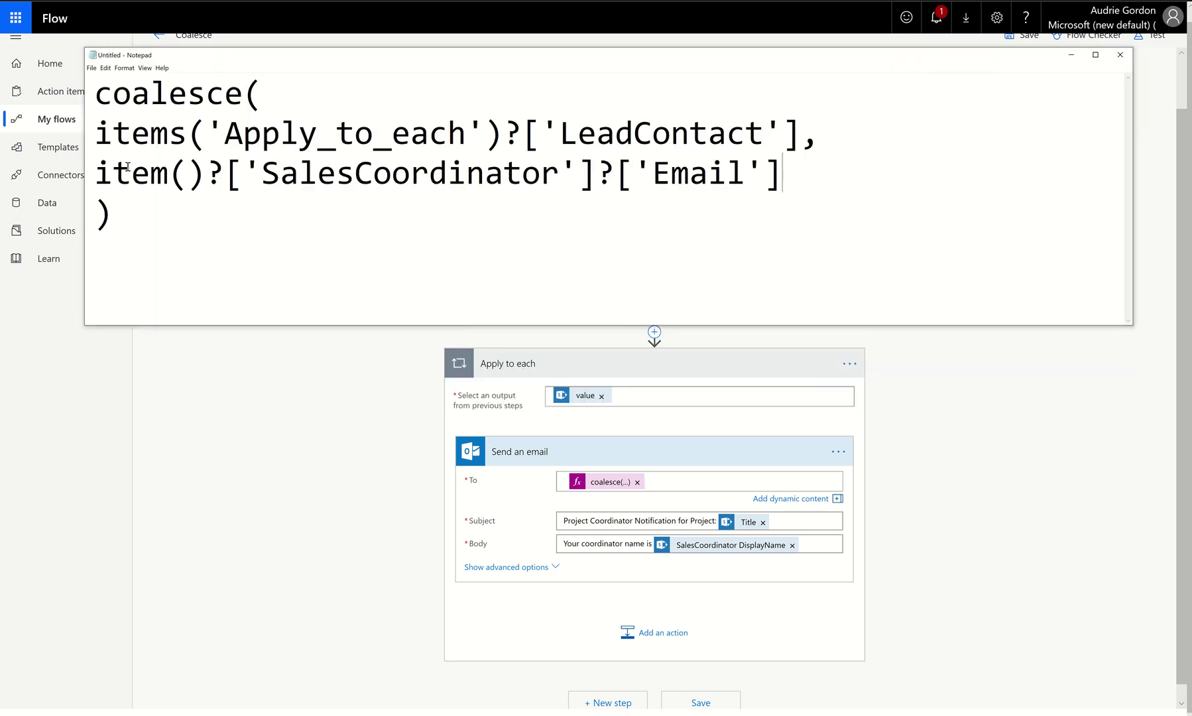
left_click(259, 93)
left_click_drag(95, 132, 800, 127)
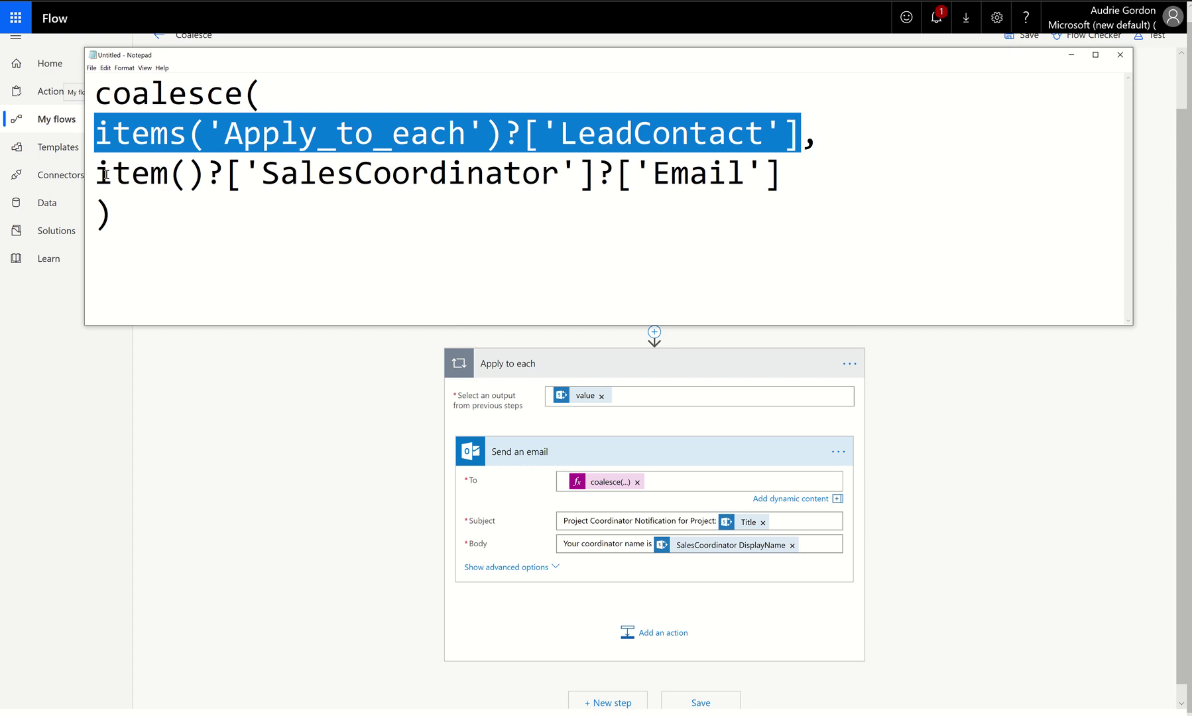
left_click_drag(99, 174, 719, 177)
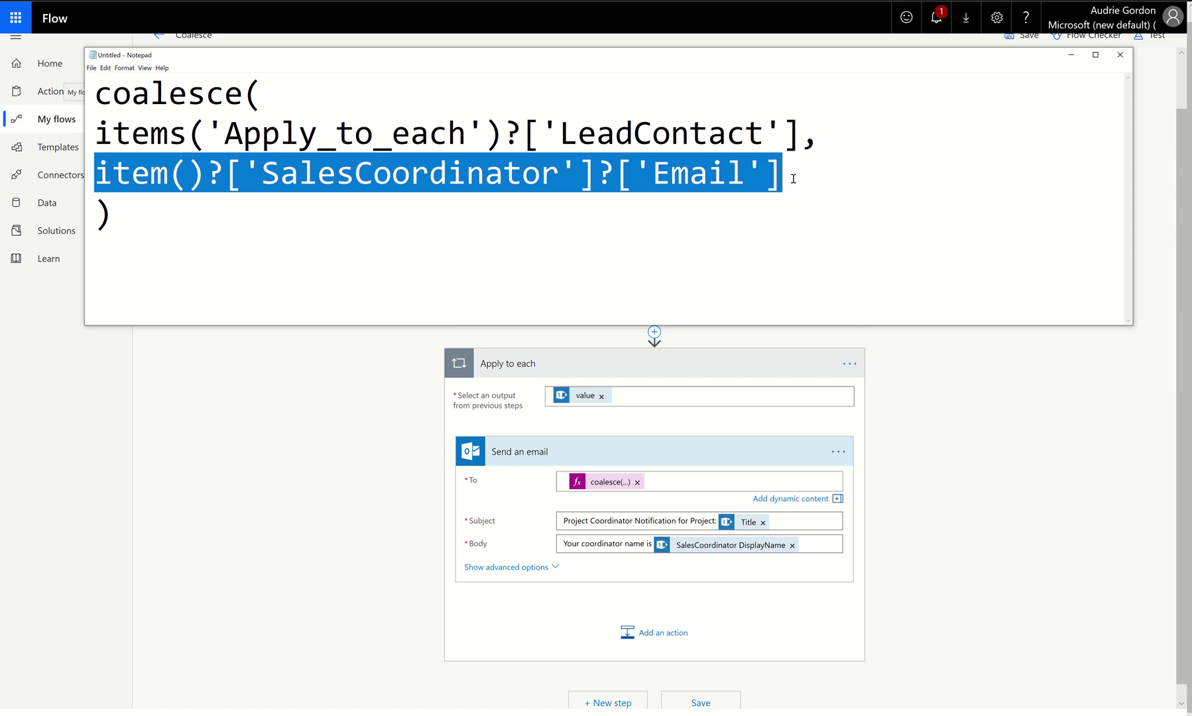
left_click(792, 178)
type(",")
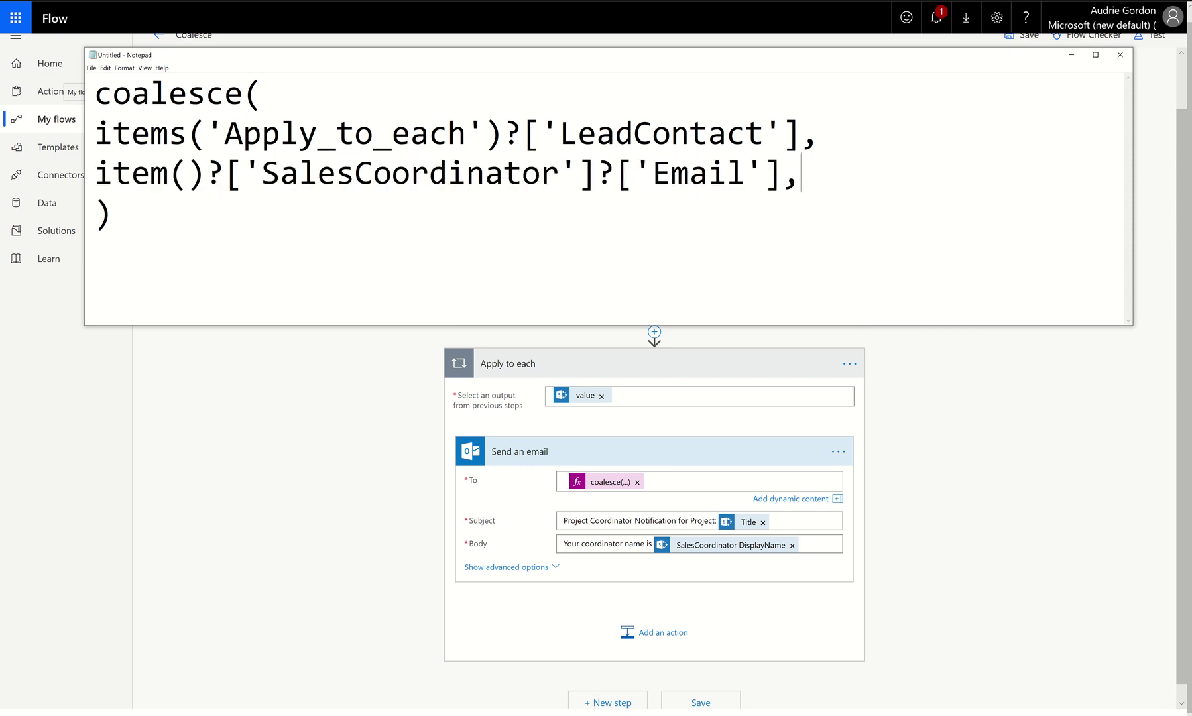
key("Return")
left_click(970, 546)
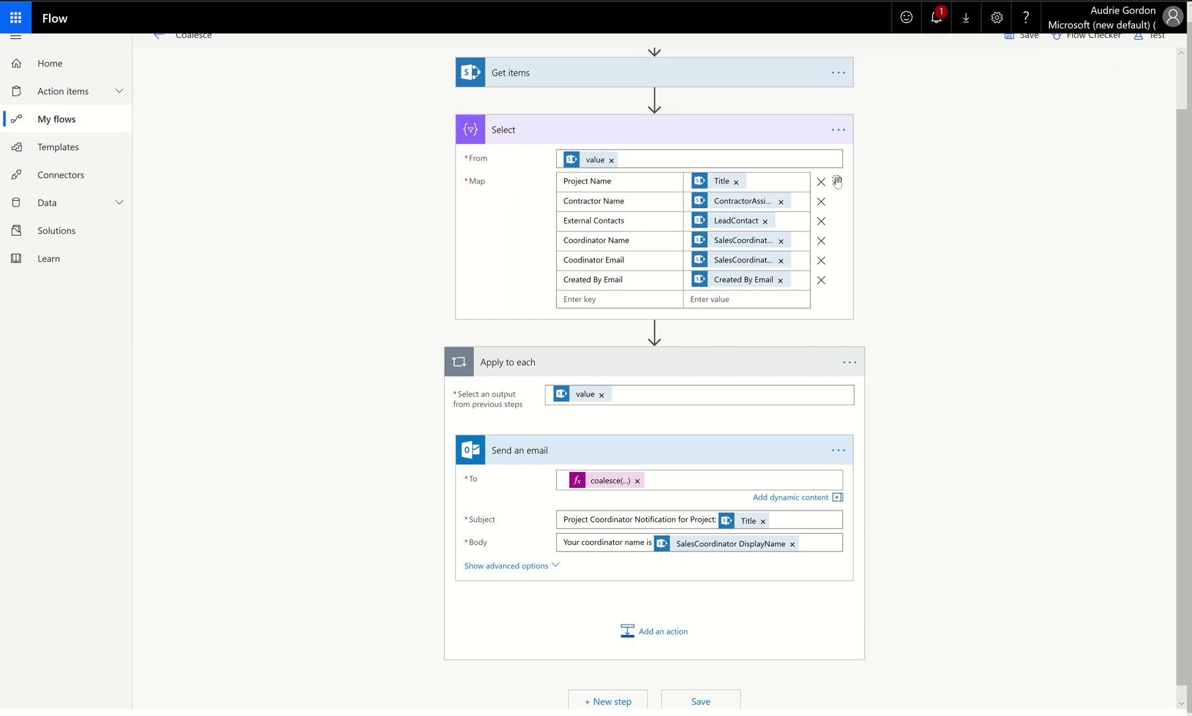
left_click(837, 130)
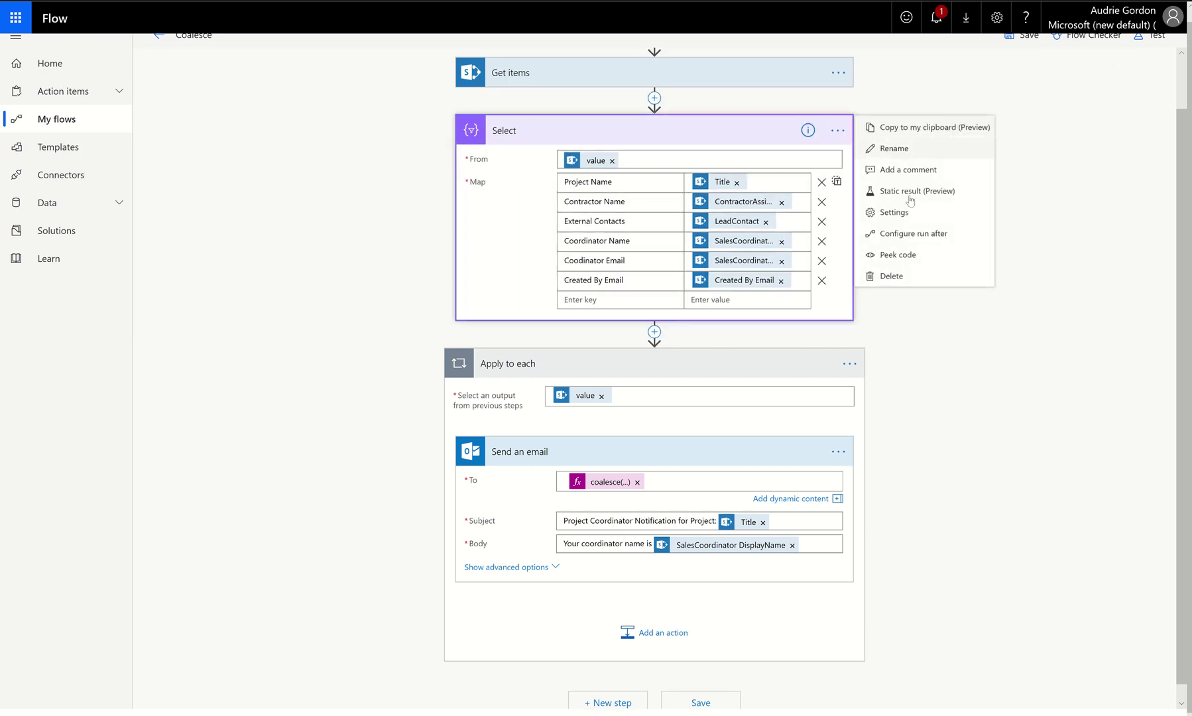
left_click(910, 262)
scroll(742, 304, "down", 3)
left_click_drag(655, 215, 788, 213)
key("ctrl+c")
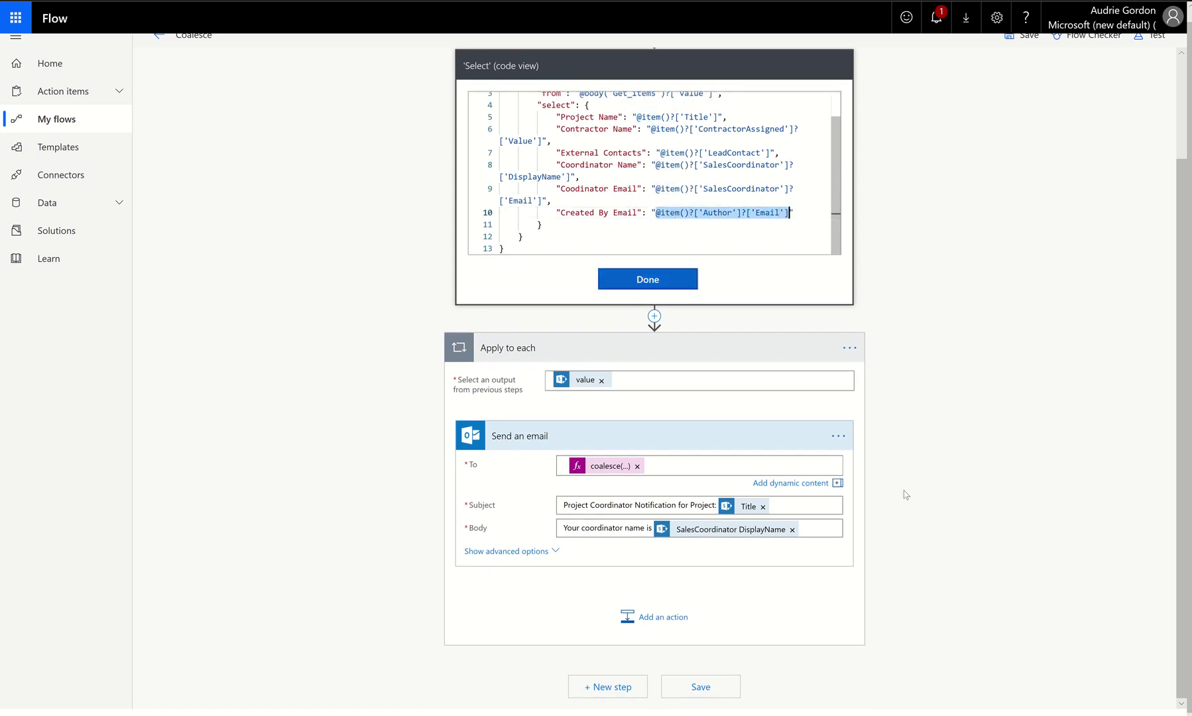
key("alt+Tab")
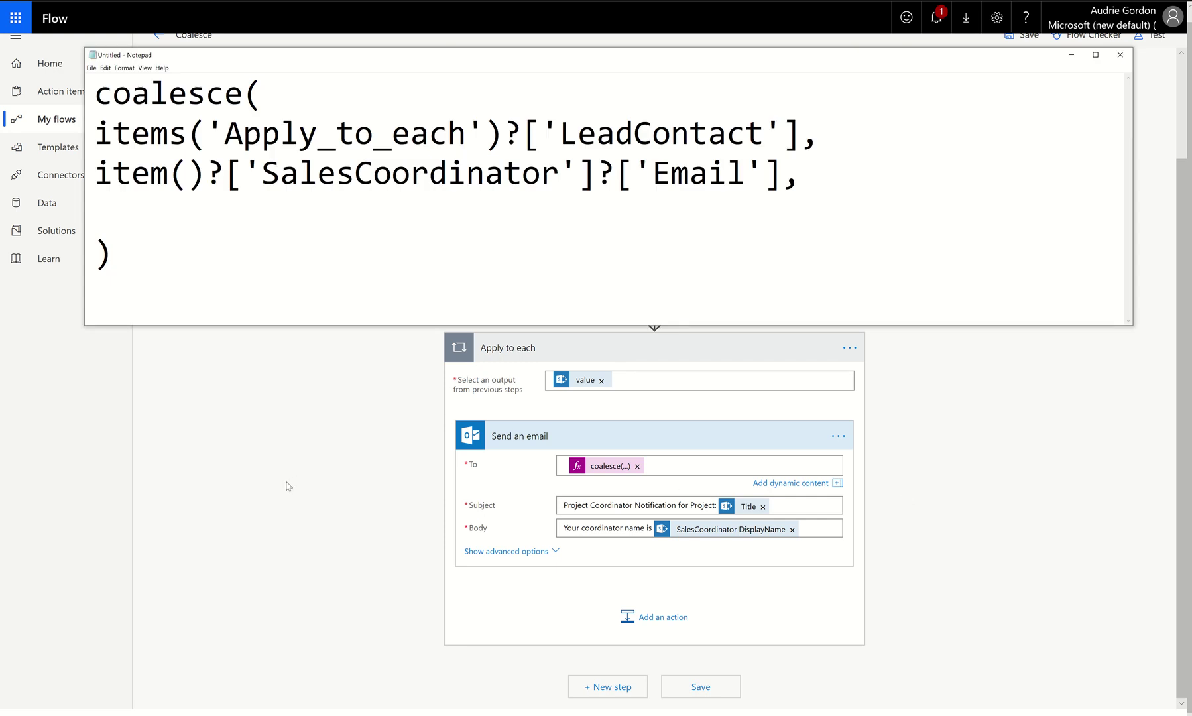
Paste item()?['Author']?['Email'] on the empty line, drop its leading @, and review all three arguments
key("ctrl+v")
left_click(110, 214)
key("BackSpace")
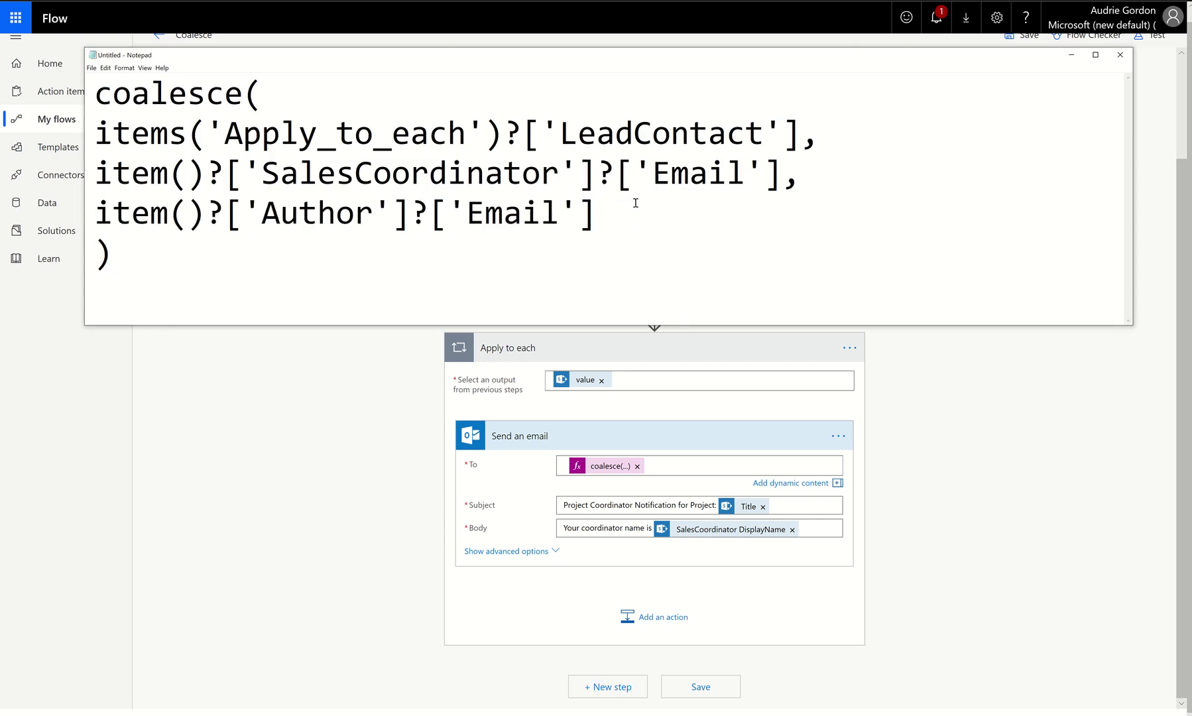
left_click_drag(98, 133, 801, 132)
left_click_drag(890, 135, 892, 136)
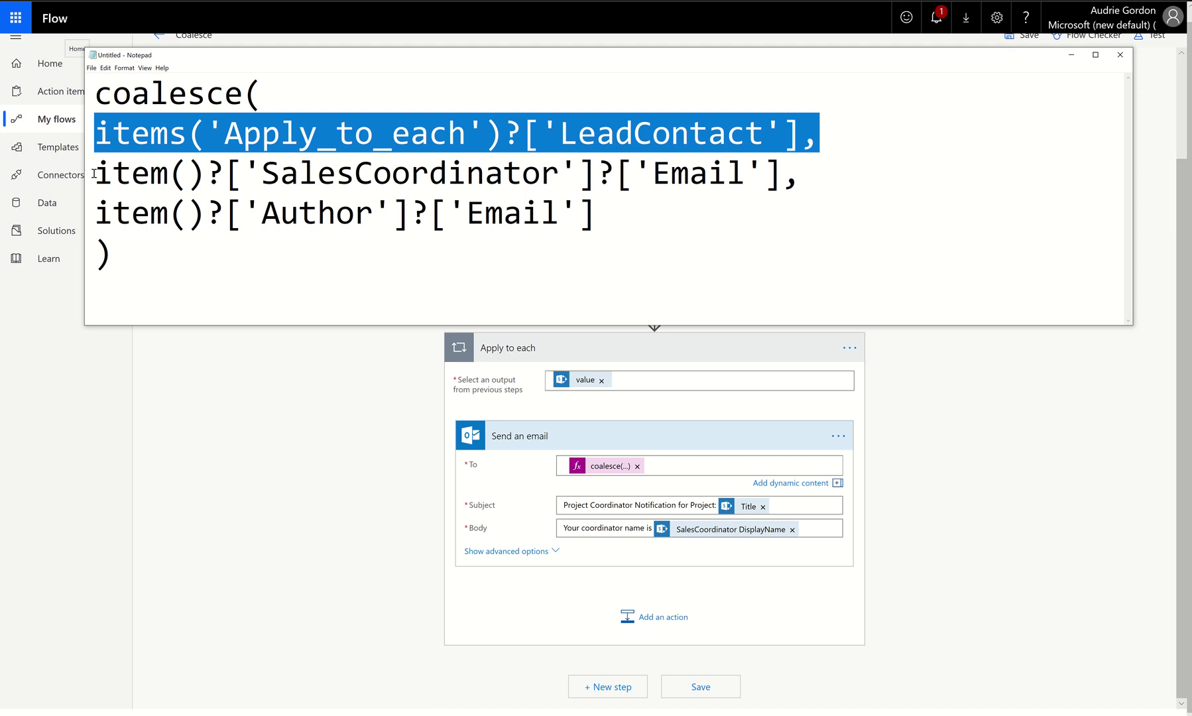
left_click_drag(94, 174, 799, 189)
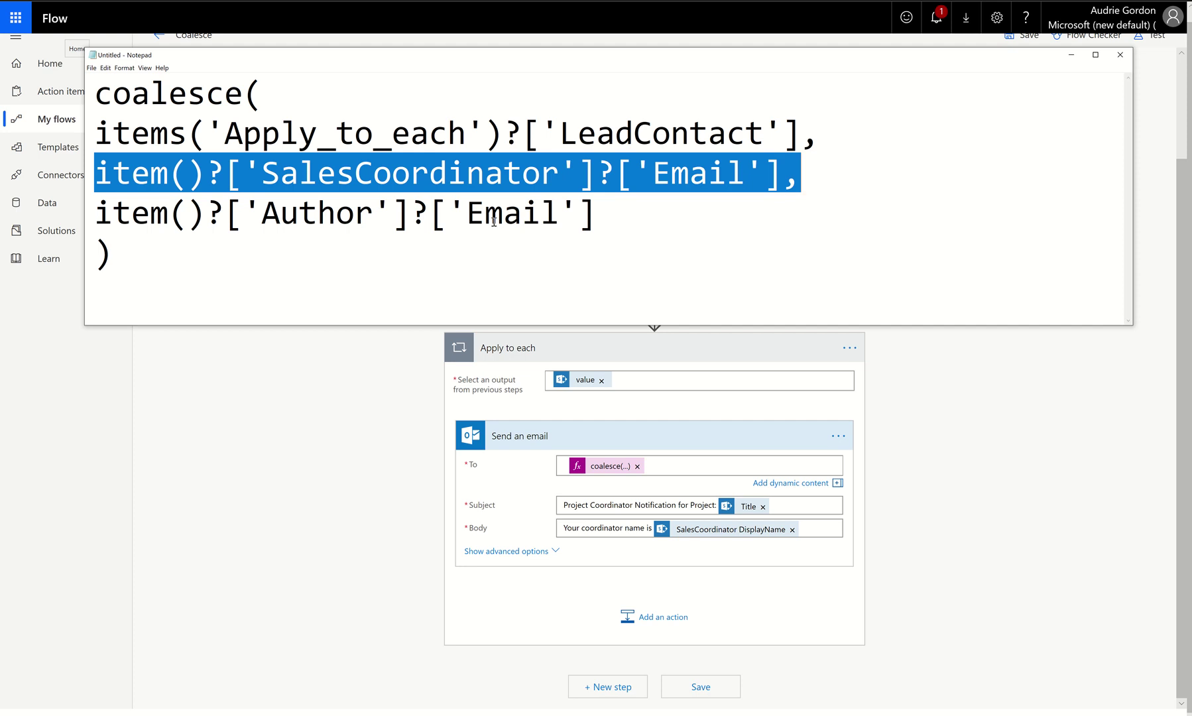
left_click_drag(801, 171, 88, 175)
left_click(812, 173)
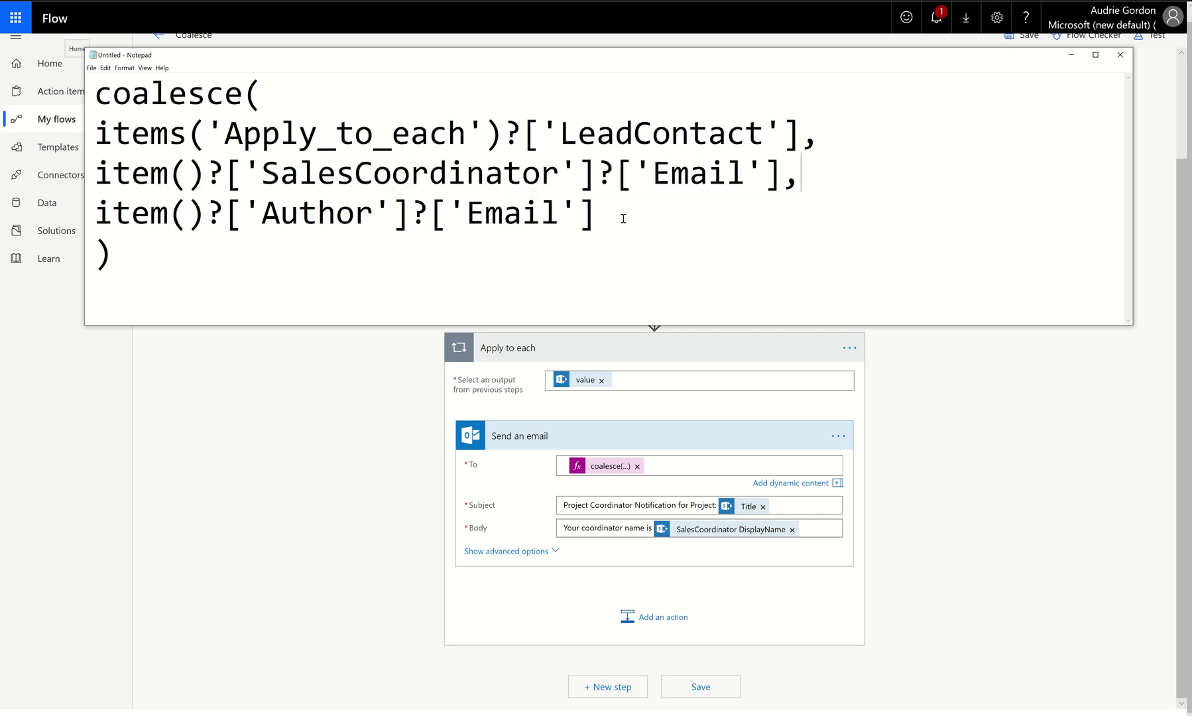
left_click_drag(623, 218, 56, 223)
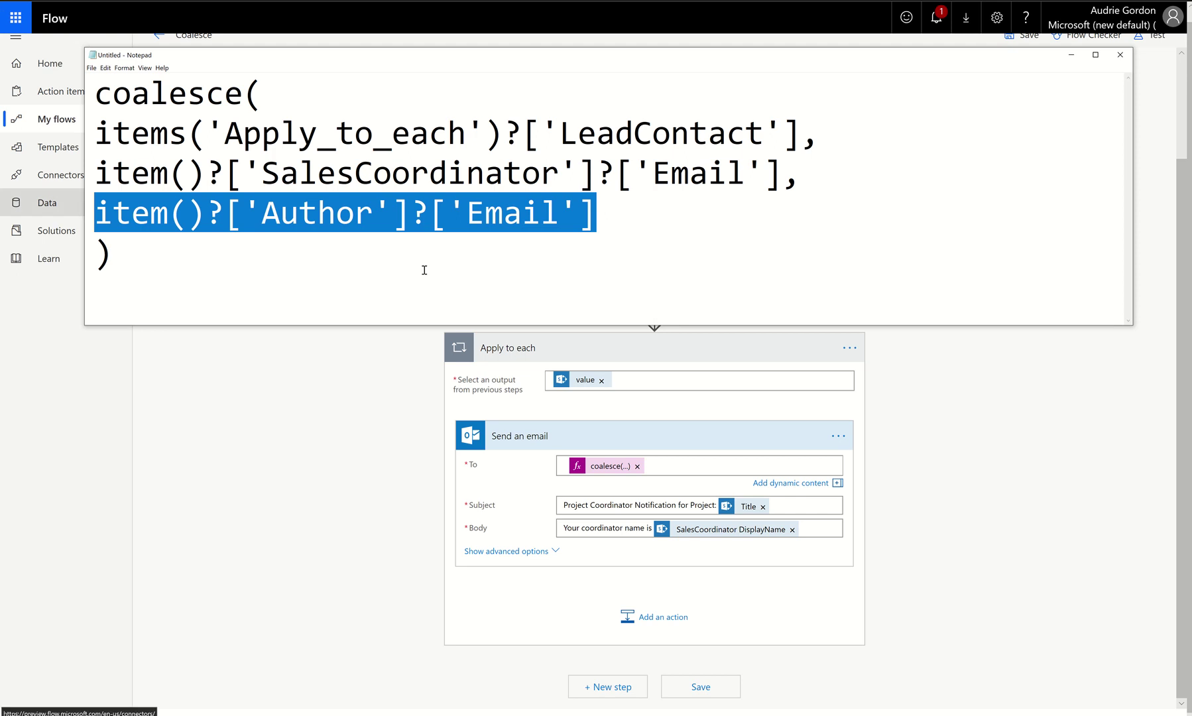
left_click(614, 221)
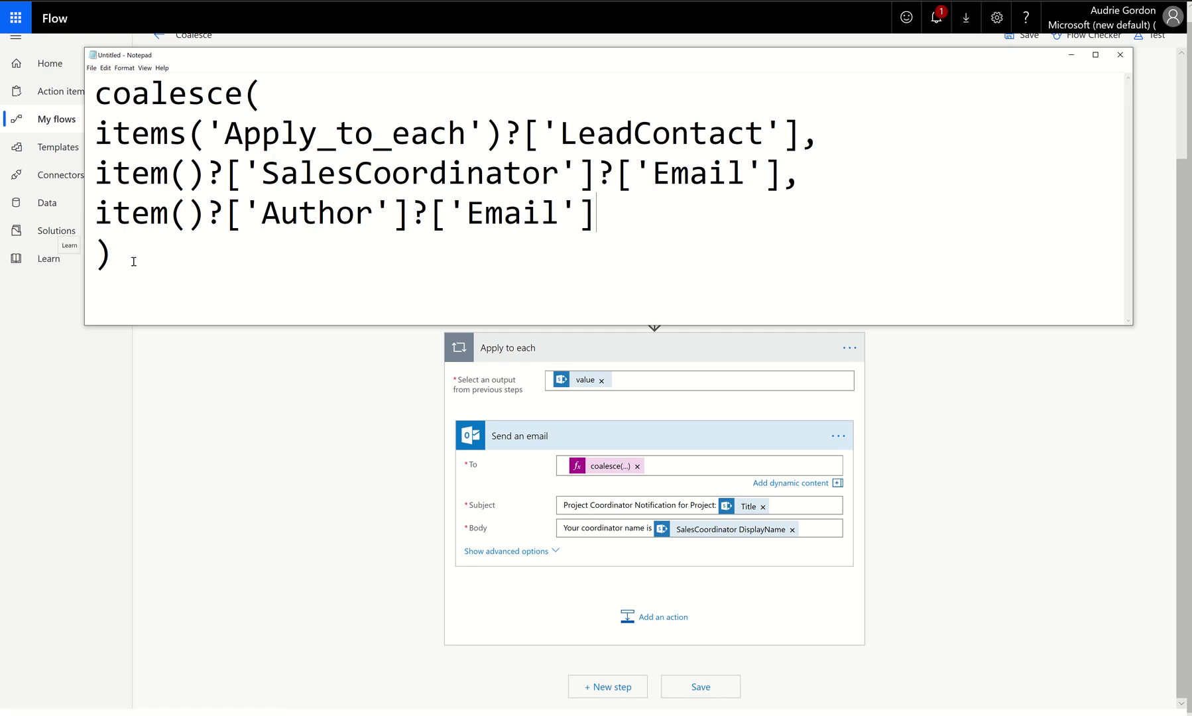
Save and manually test the Coalesce flow; the run succeeds, with Apply to each finishing in 4s
left_click(1104, 515)
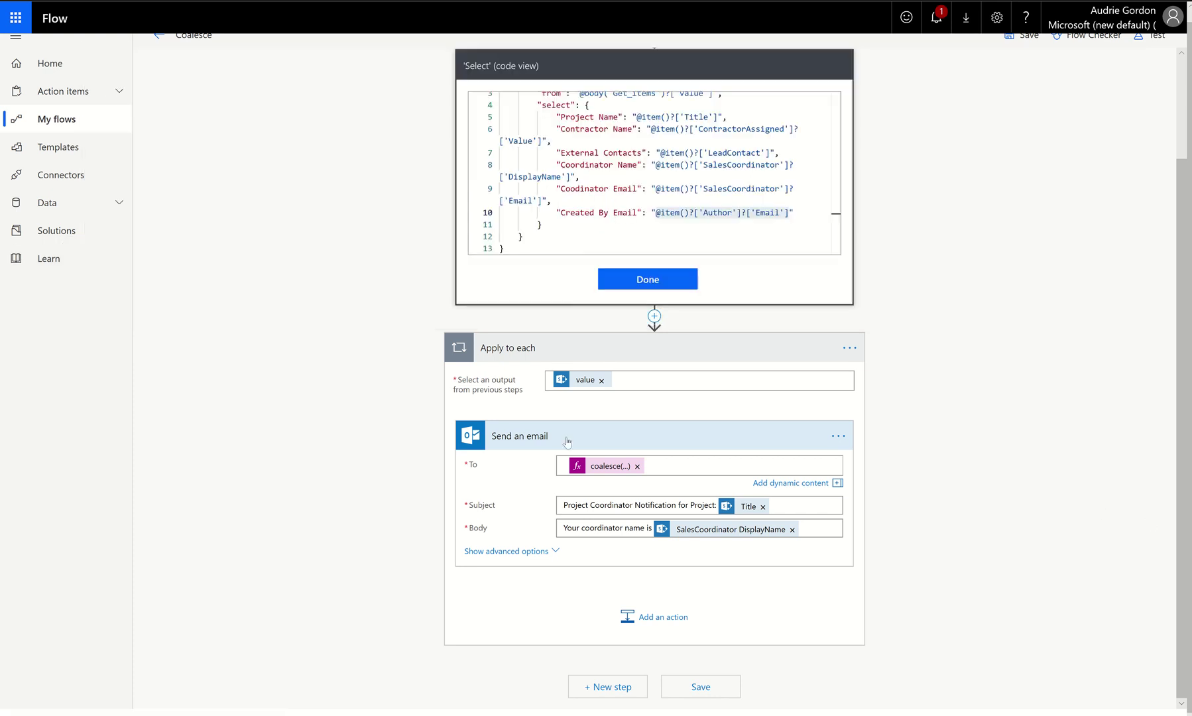
left_click(673, 286)
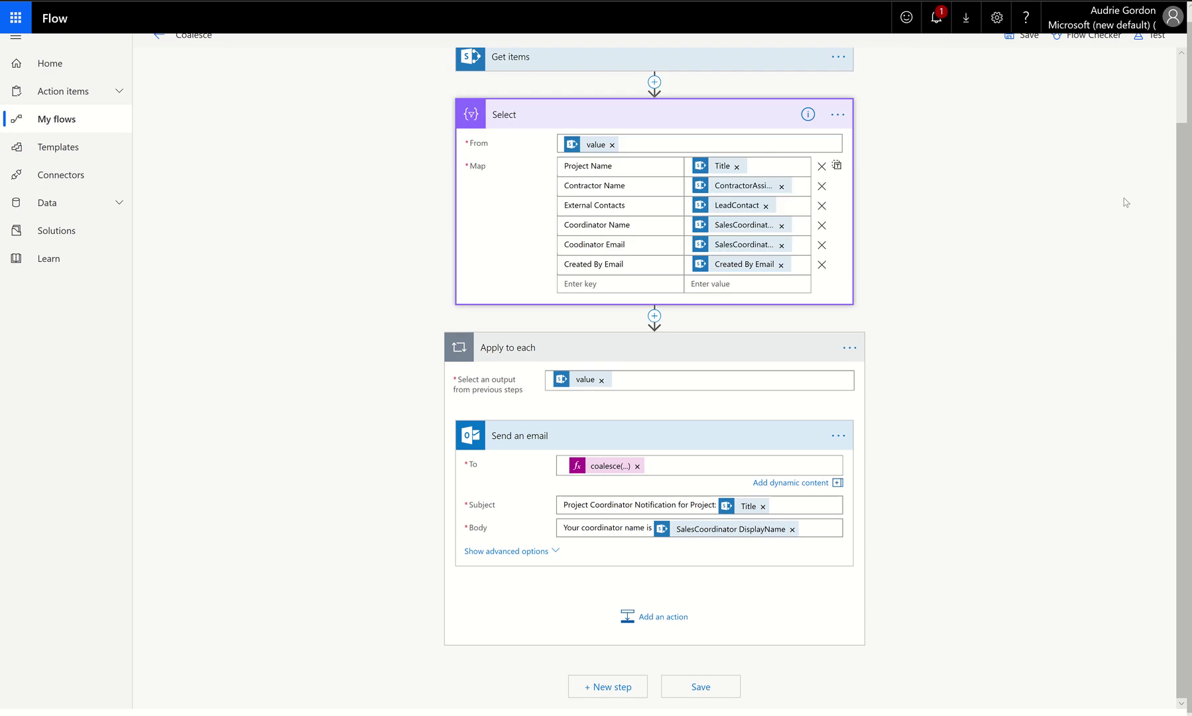
left_click(1154, 40)
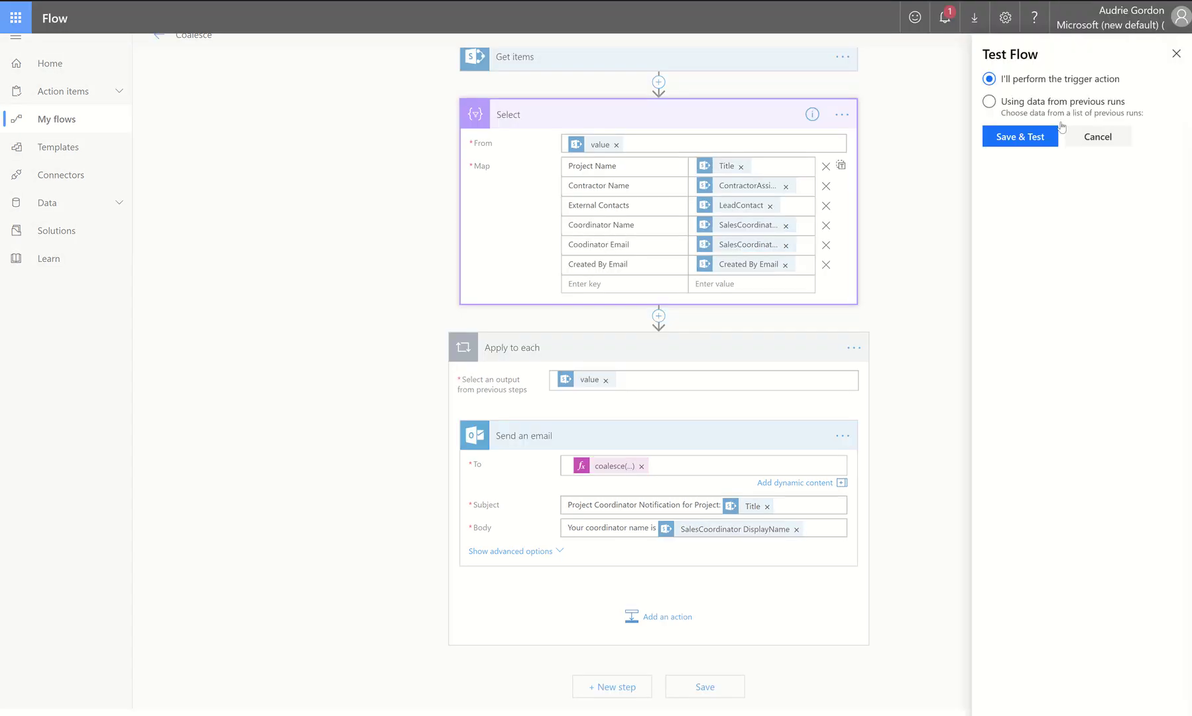
left_click(1022, 139)
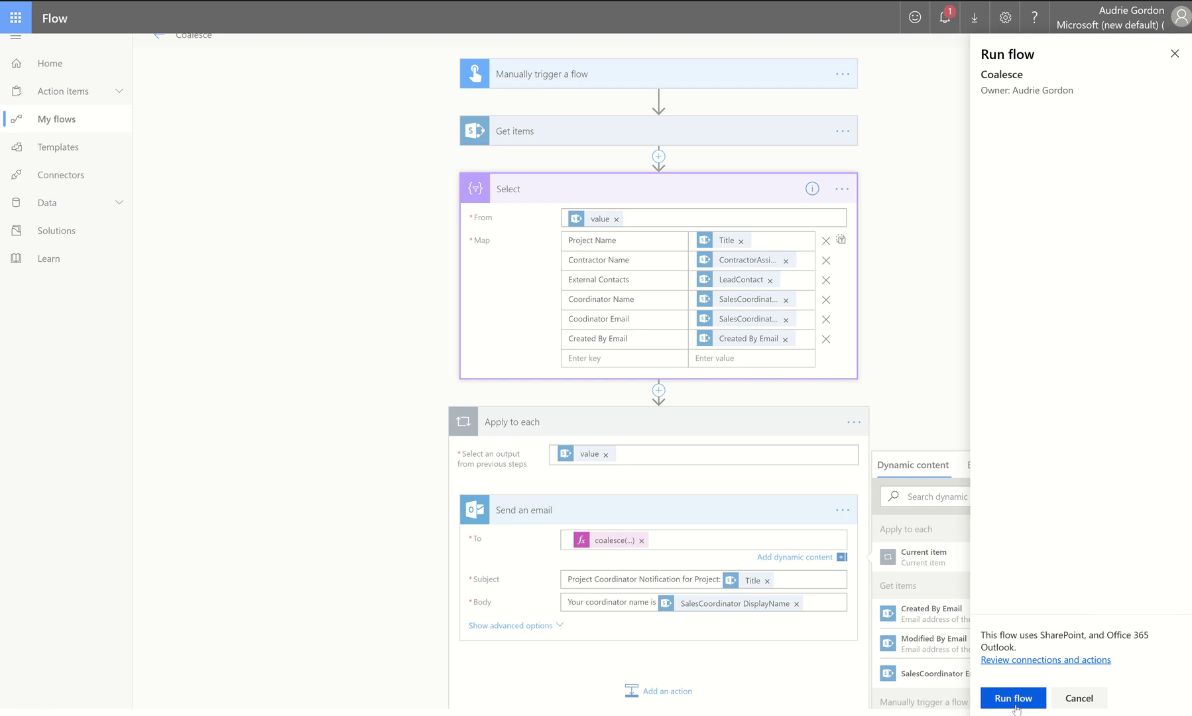
left_click(1017, 704)
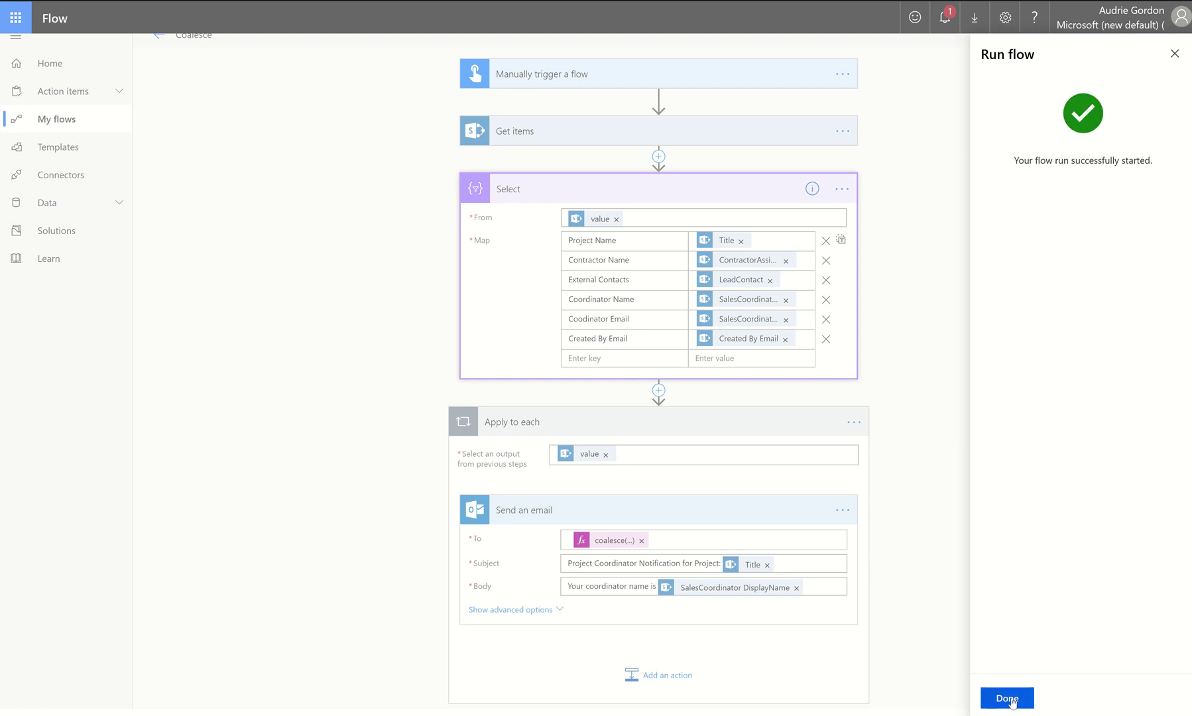
left_click(1008, 698)
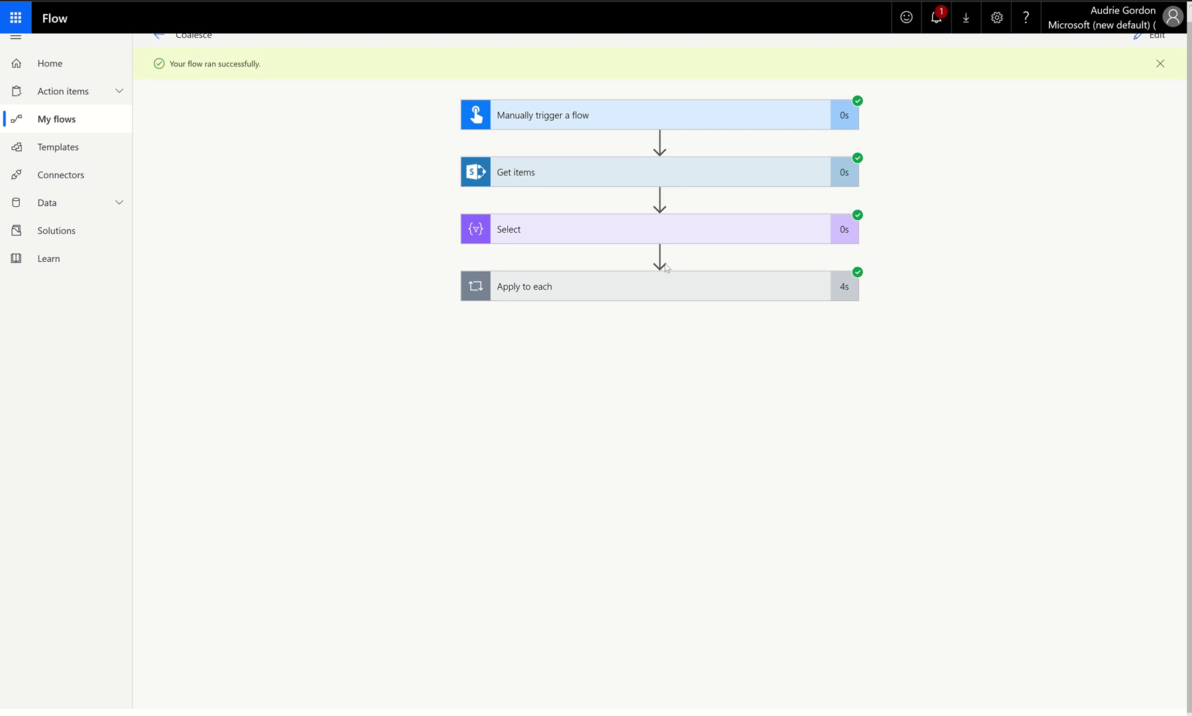
Expand the run's Apply to each loop to review Send an email's To address, then move to iteration 2
left_click(661, 292)
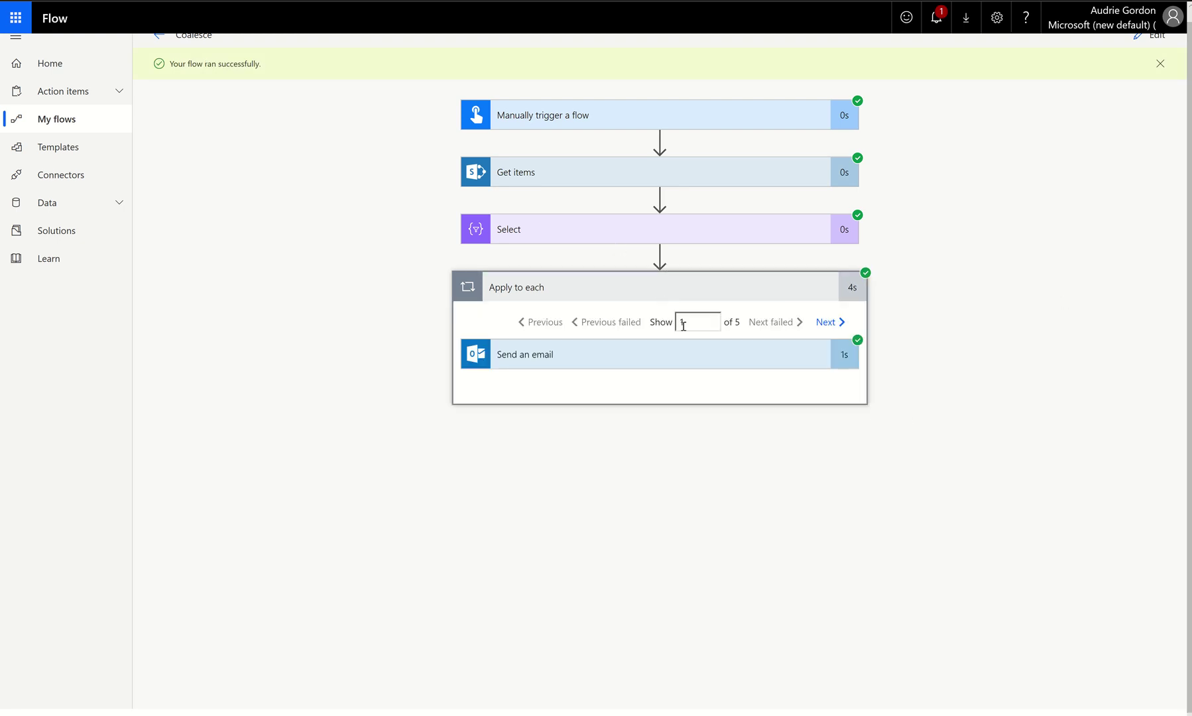
left_click(657, 371)
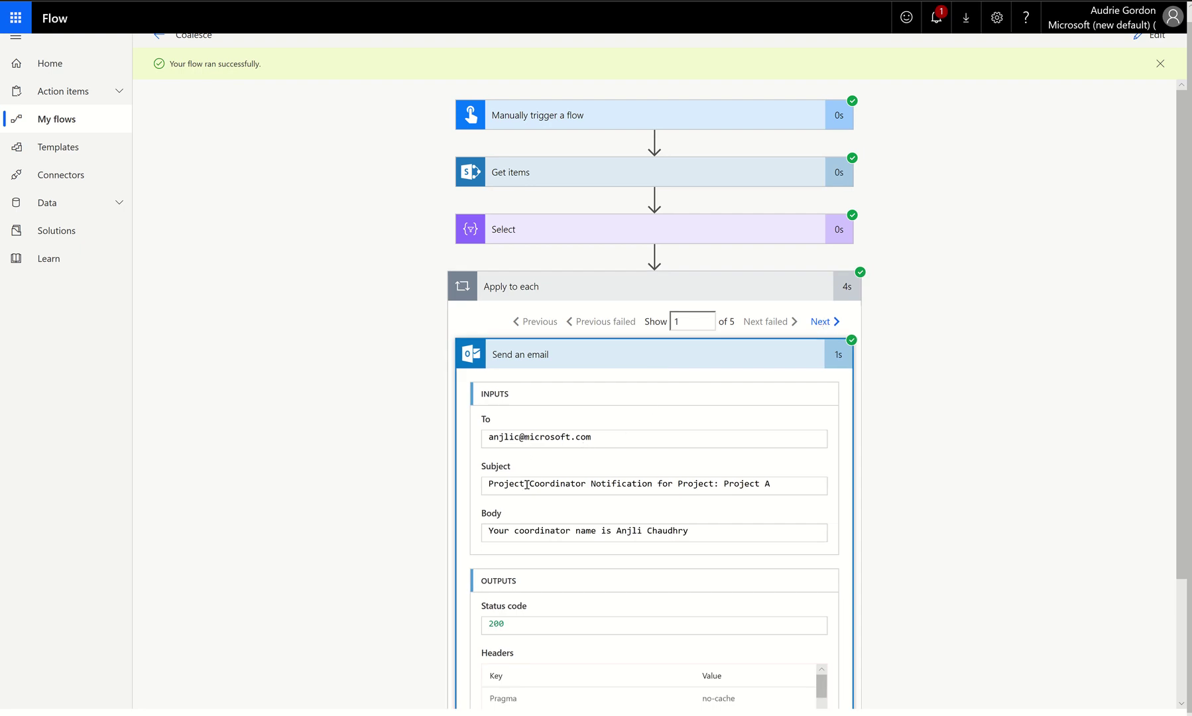
left_click(823, 324)
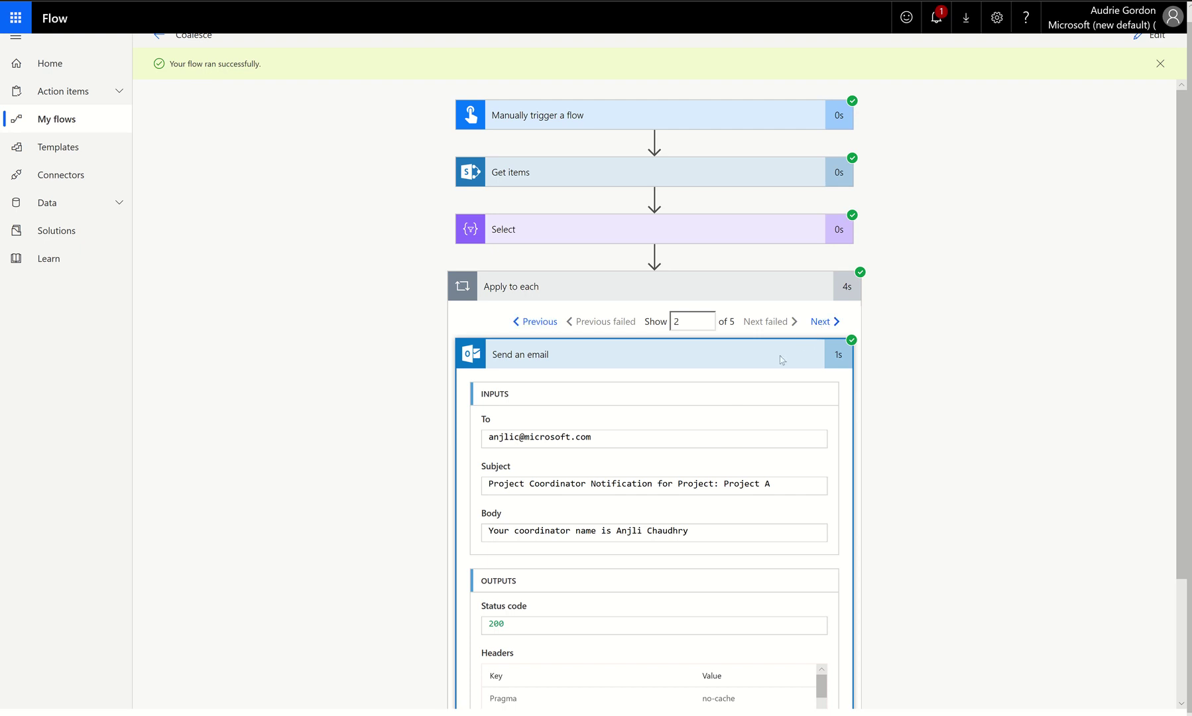